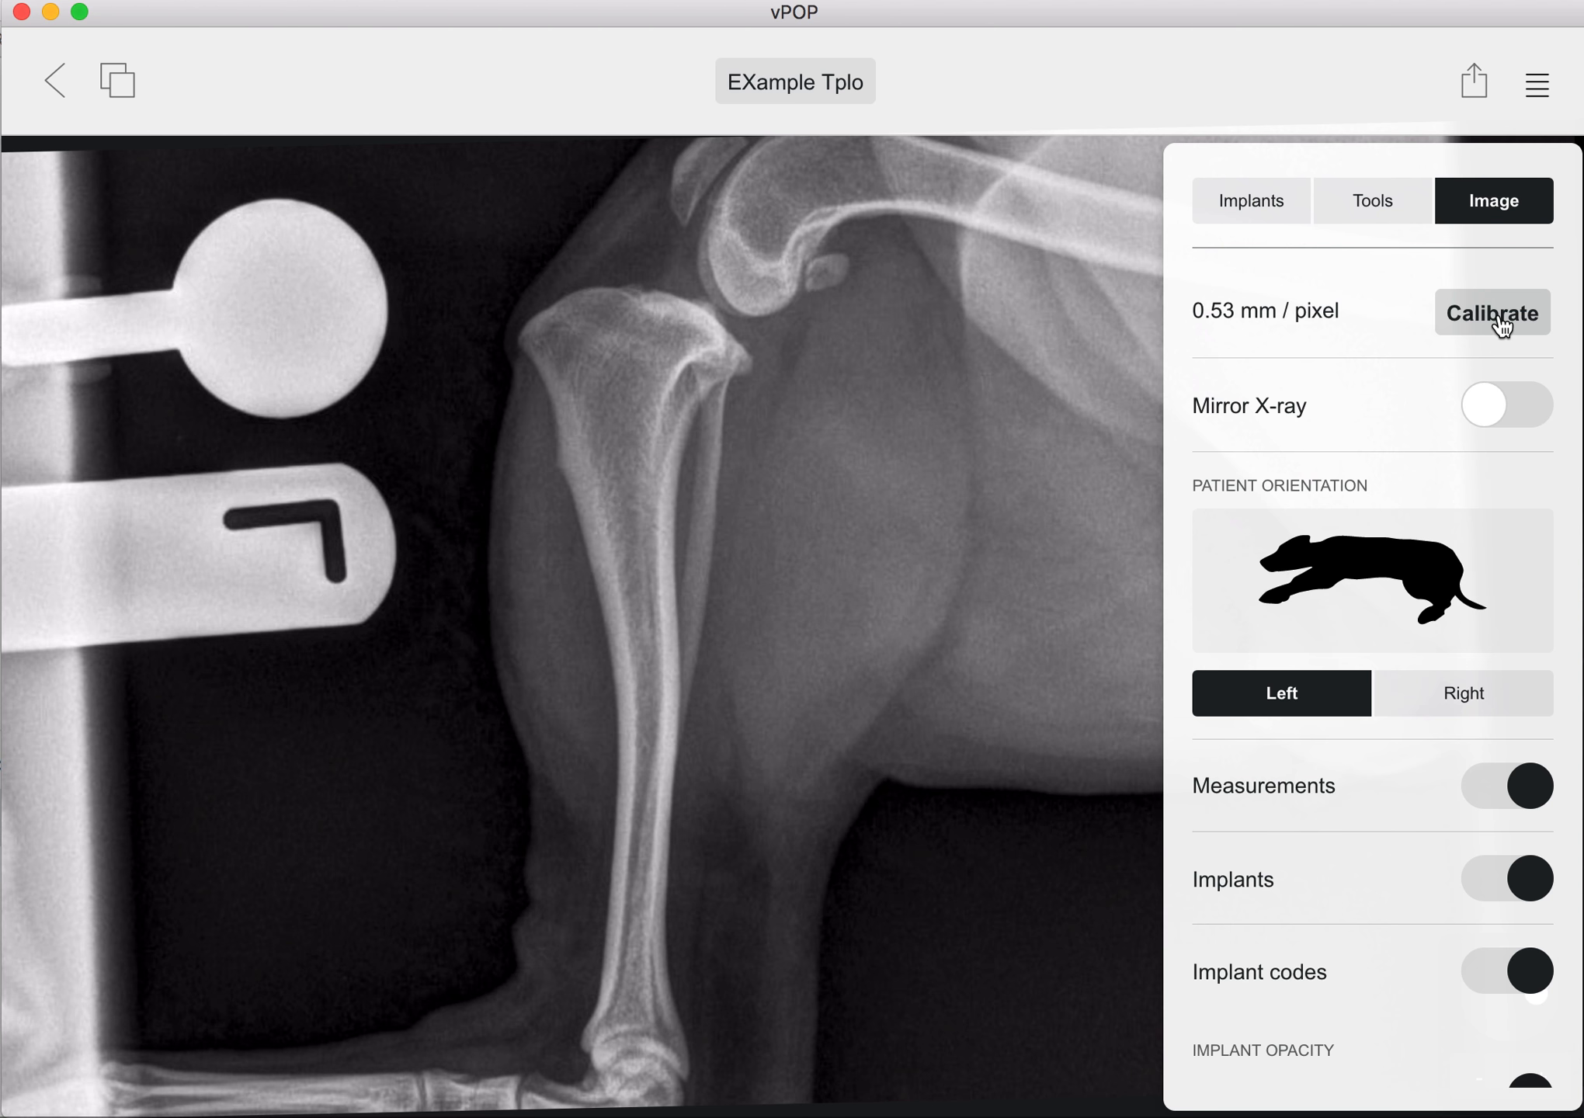
Step: Start image calibration with a circle marker and fit the circle to the outline of the round calibration ball
click(1502, 327)
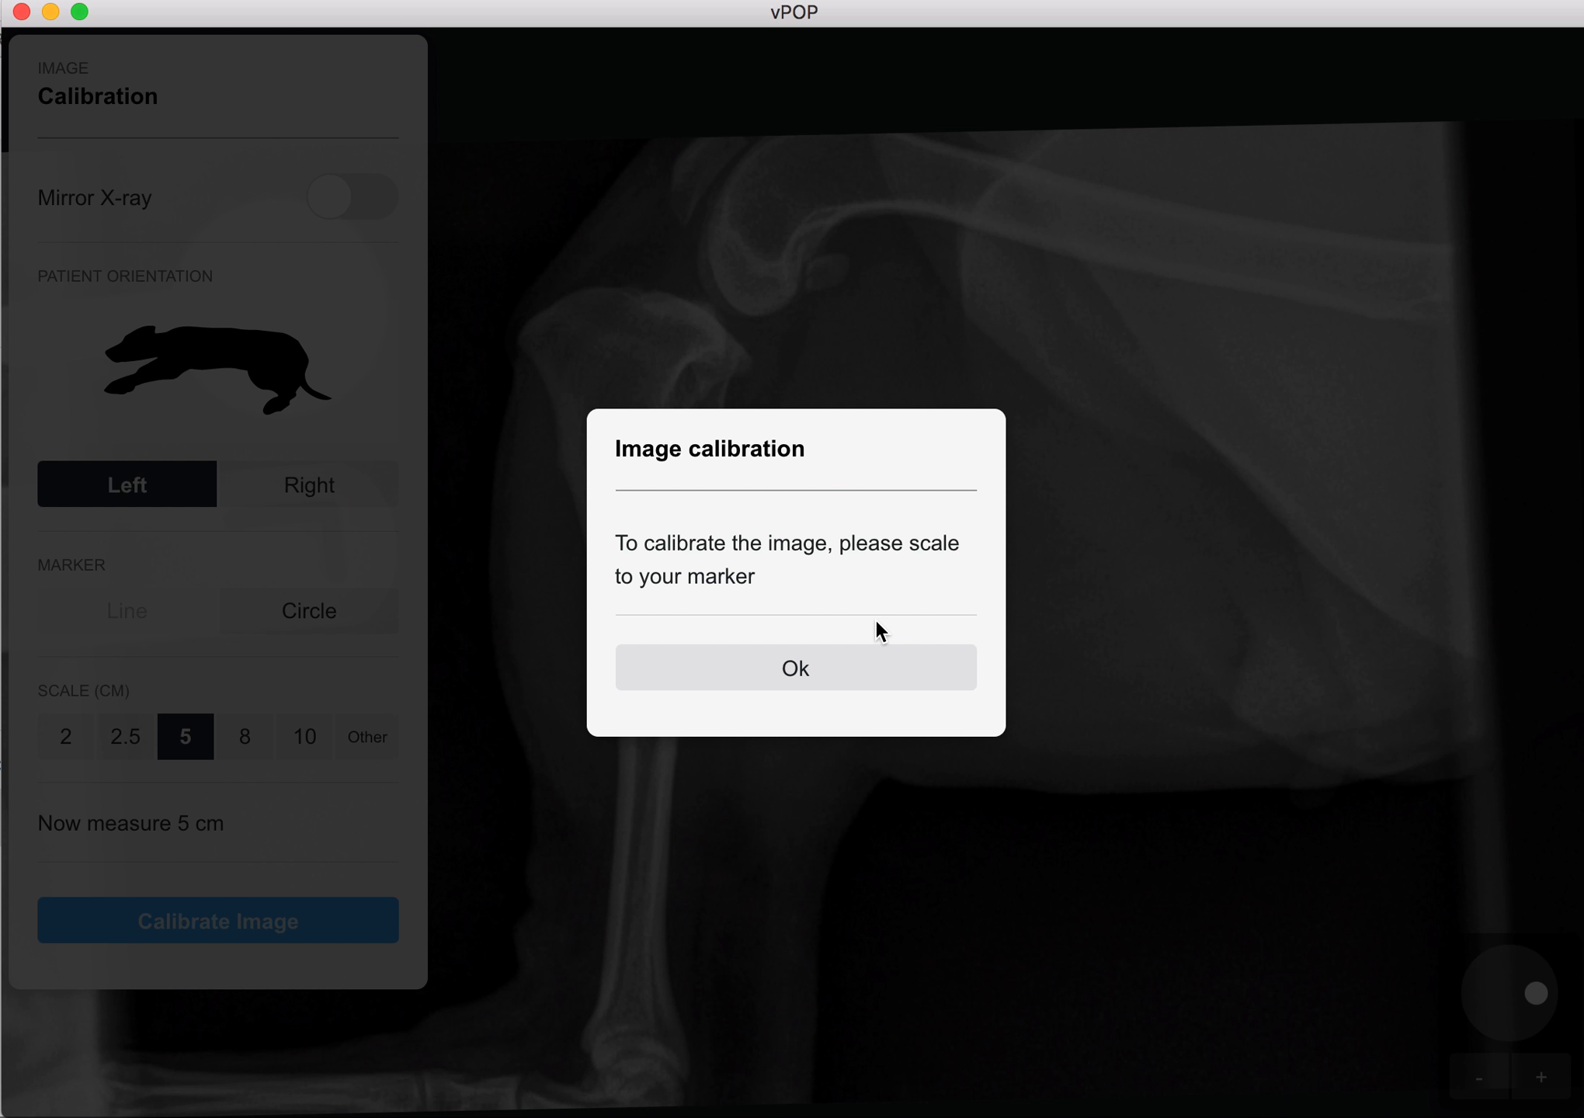
click(841, 678)
drag(654, 717, 1030, 786)
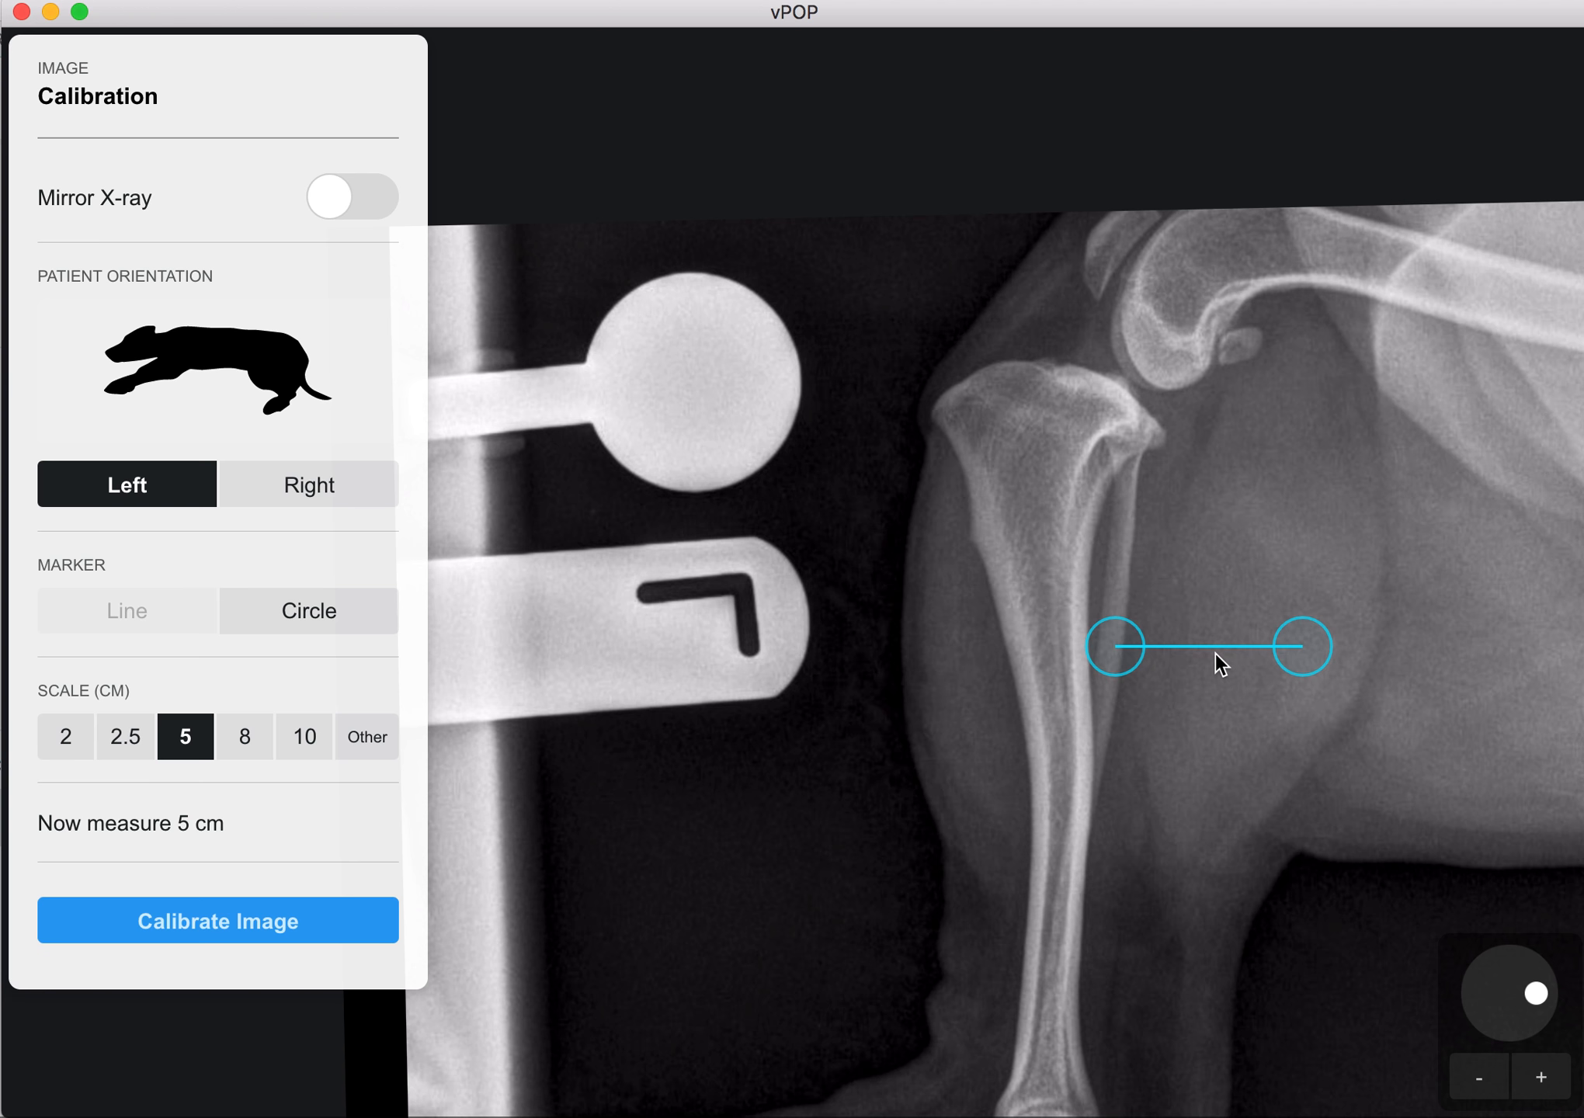
mouse_move(1215, 651)
mouse_down()
mouse_move(1053, 531)
mouse_move(1011, 637)
mouse_move(1180, 642)
mouse_move(1131, 681)
mouse_move(1088, 662)
mouse_up()
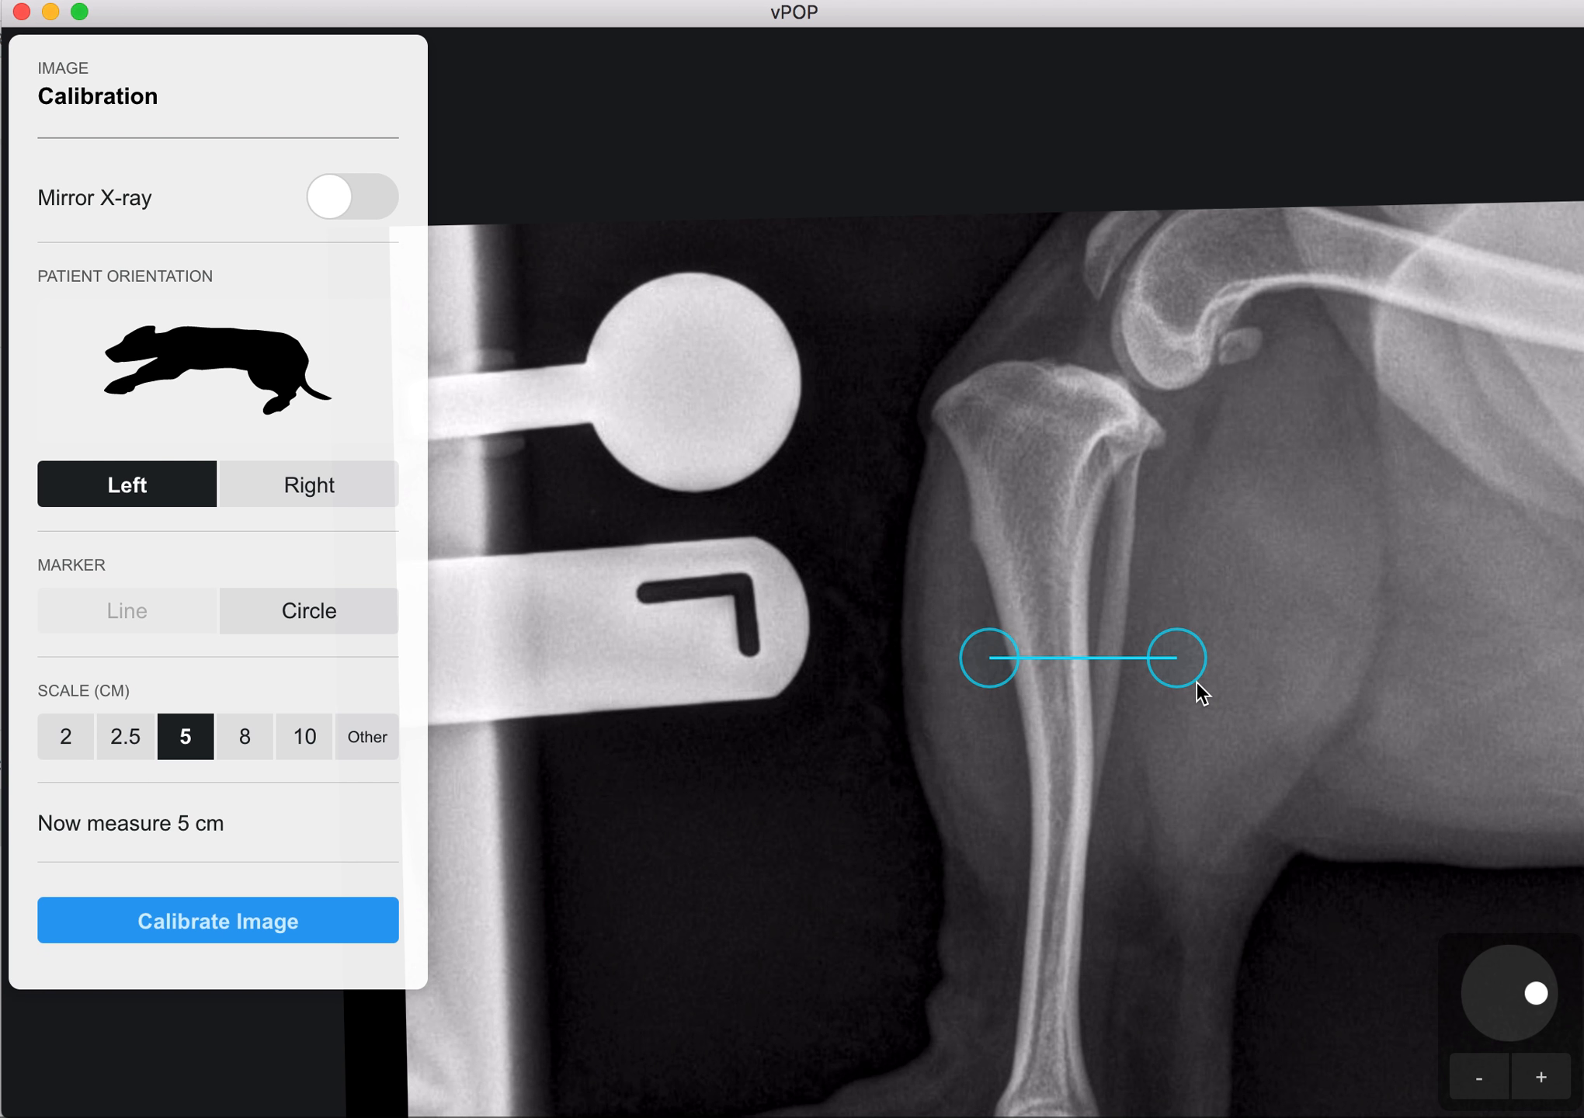
click(998, 678)
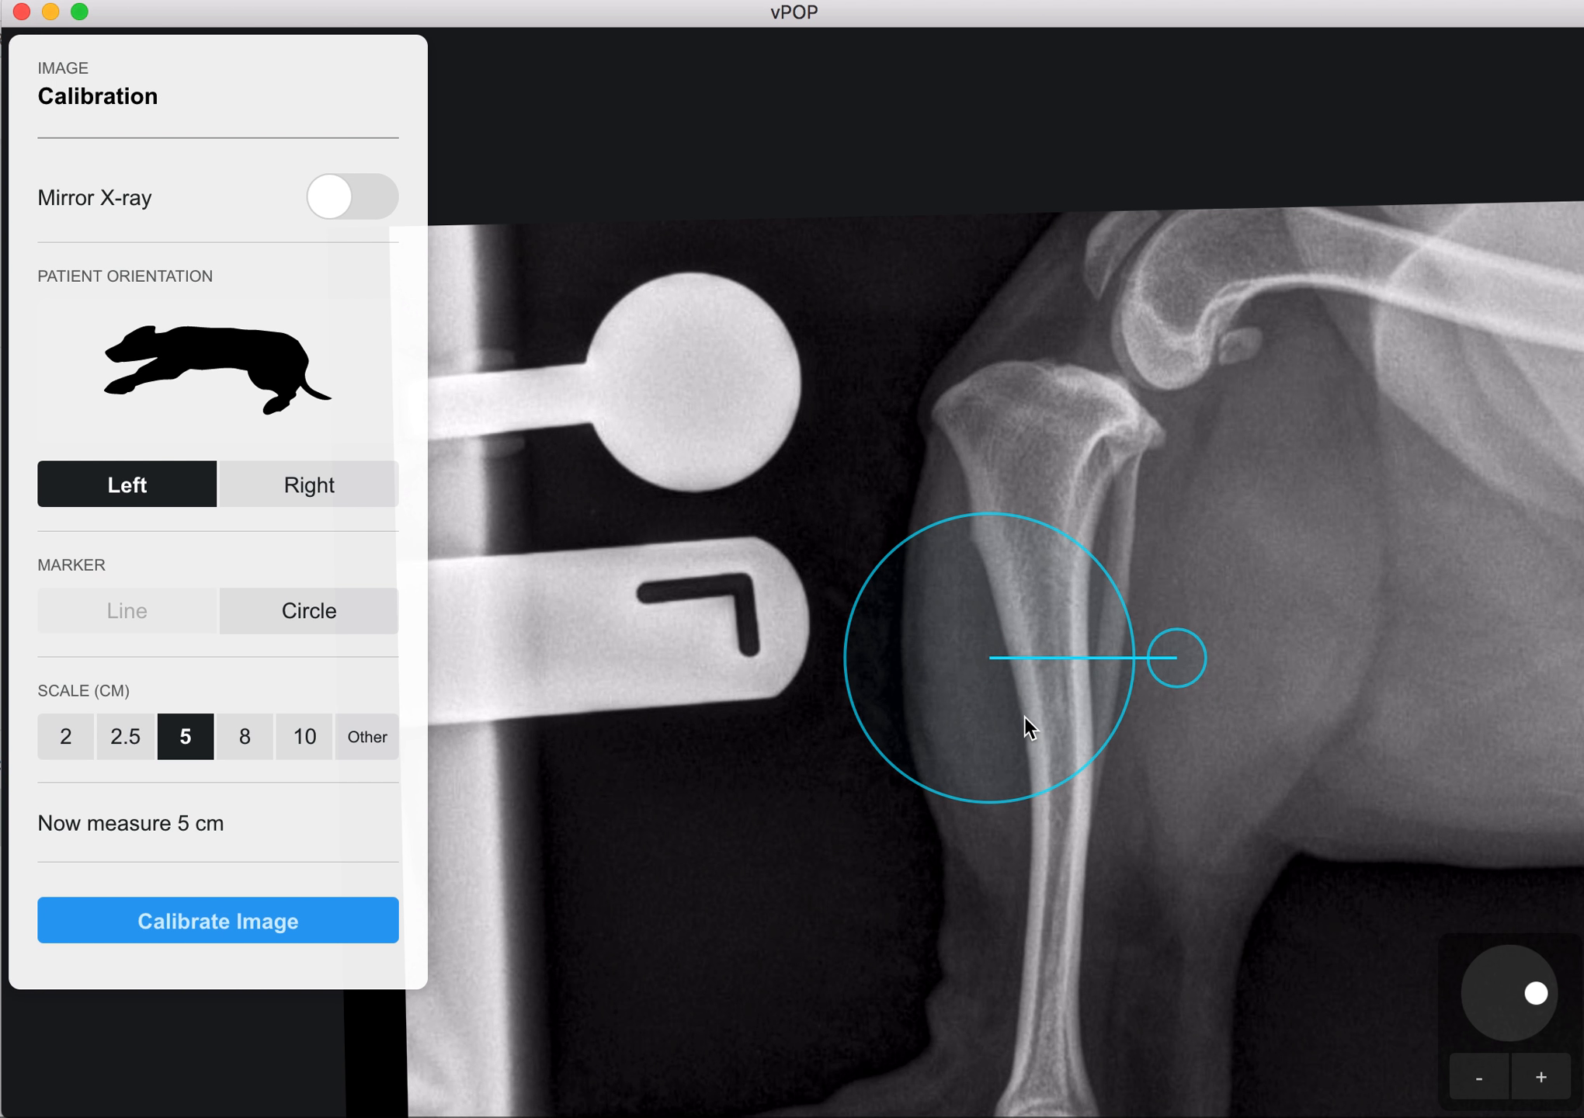
mouse_move(1025, 717)
mouse_down()
mouse_move(867, 674)
mouse_move(637, 430)
mouse_move(644, 374)
mouse_up()
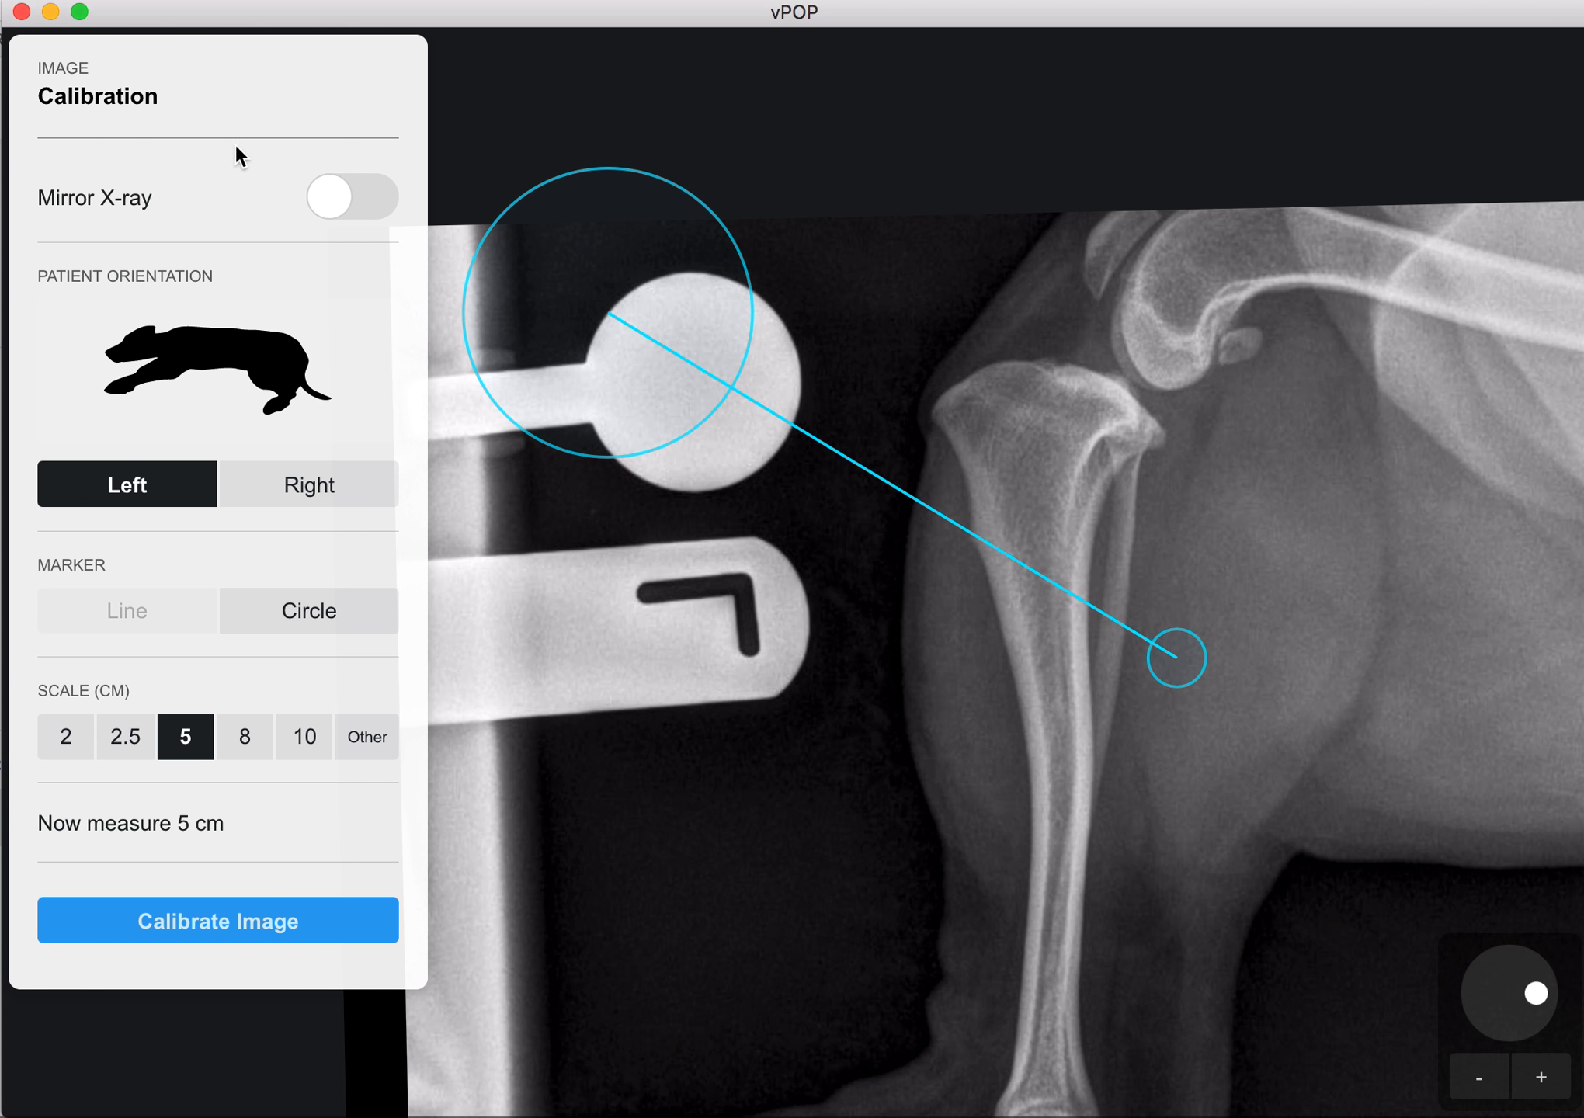
click(323, 628)
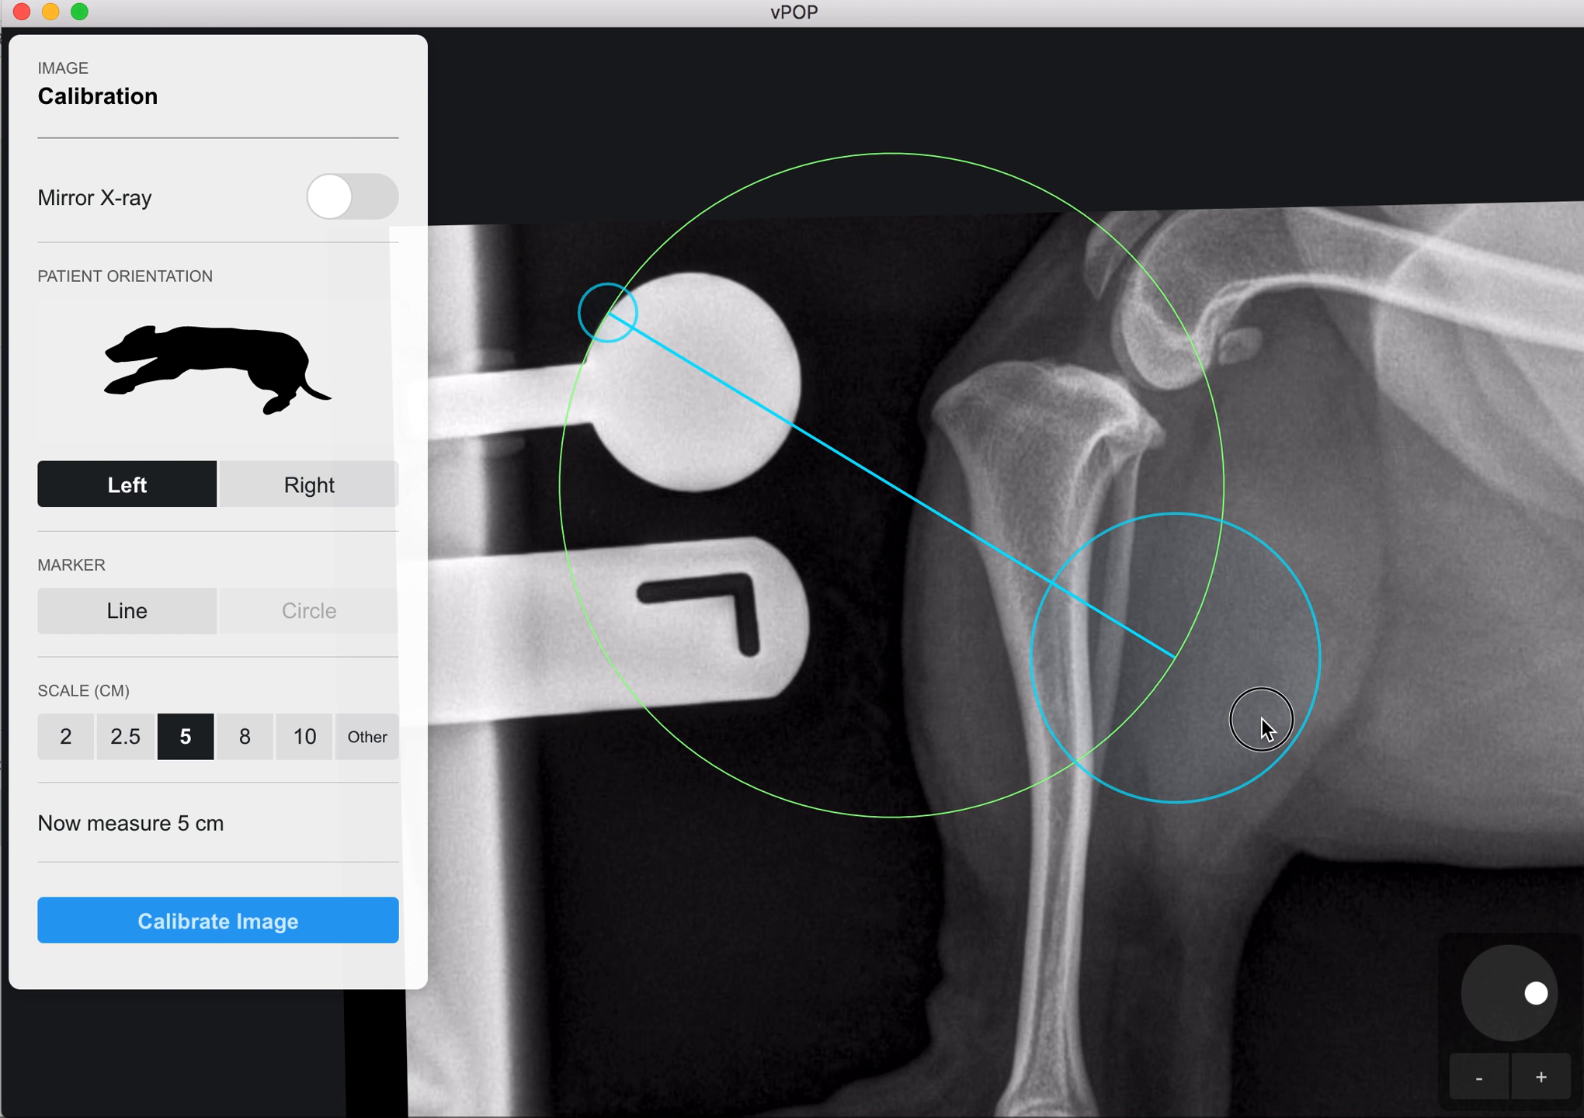
mouse_move(1261, 718)
mouse_down()
mouse_move(946, 580)
mouse_move(868, 522)
mouse_up()
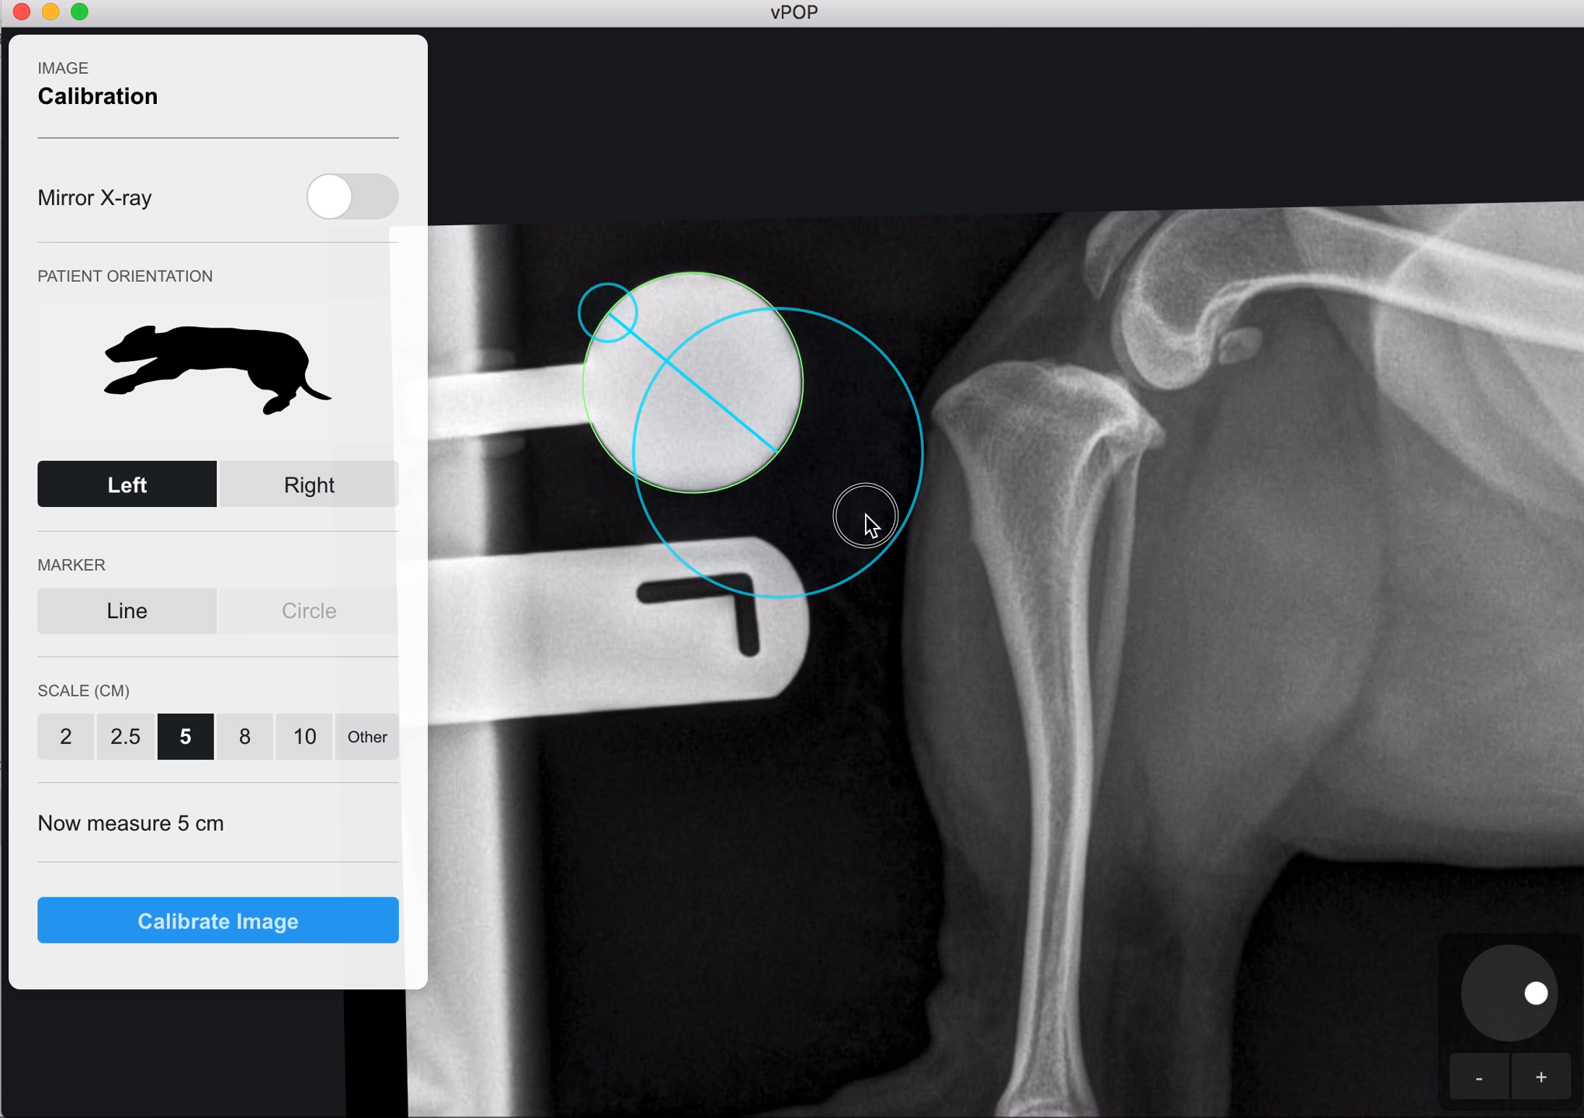
drag(865, 515, 863, 513)
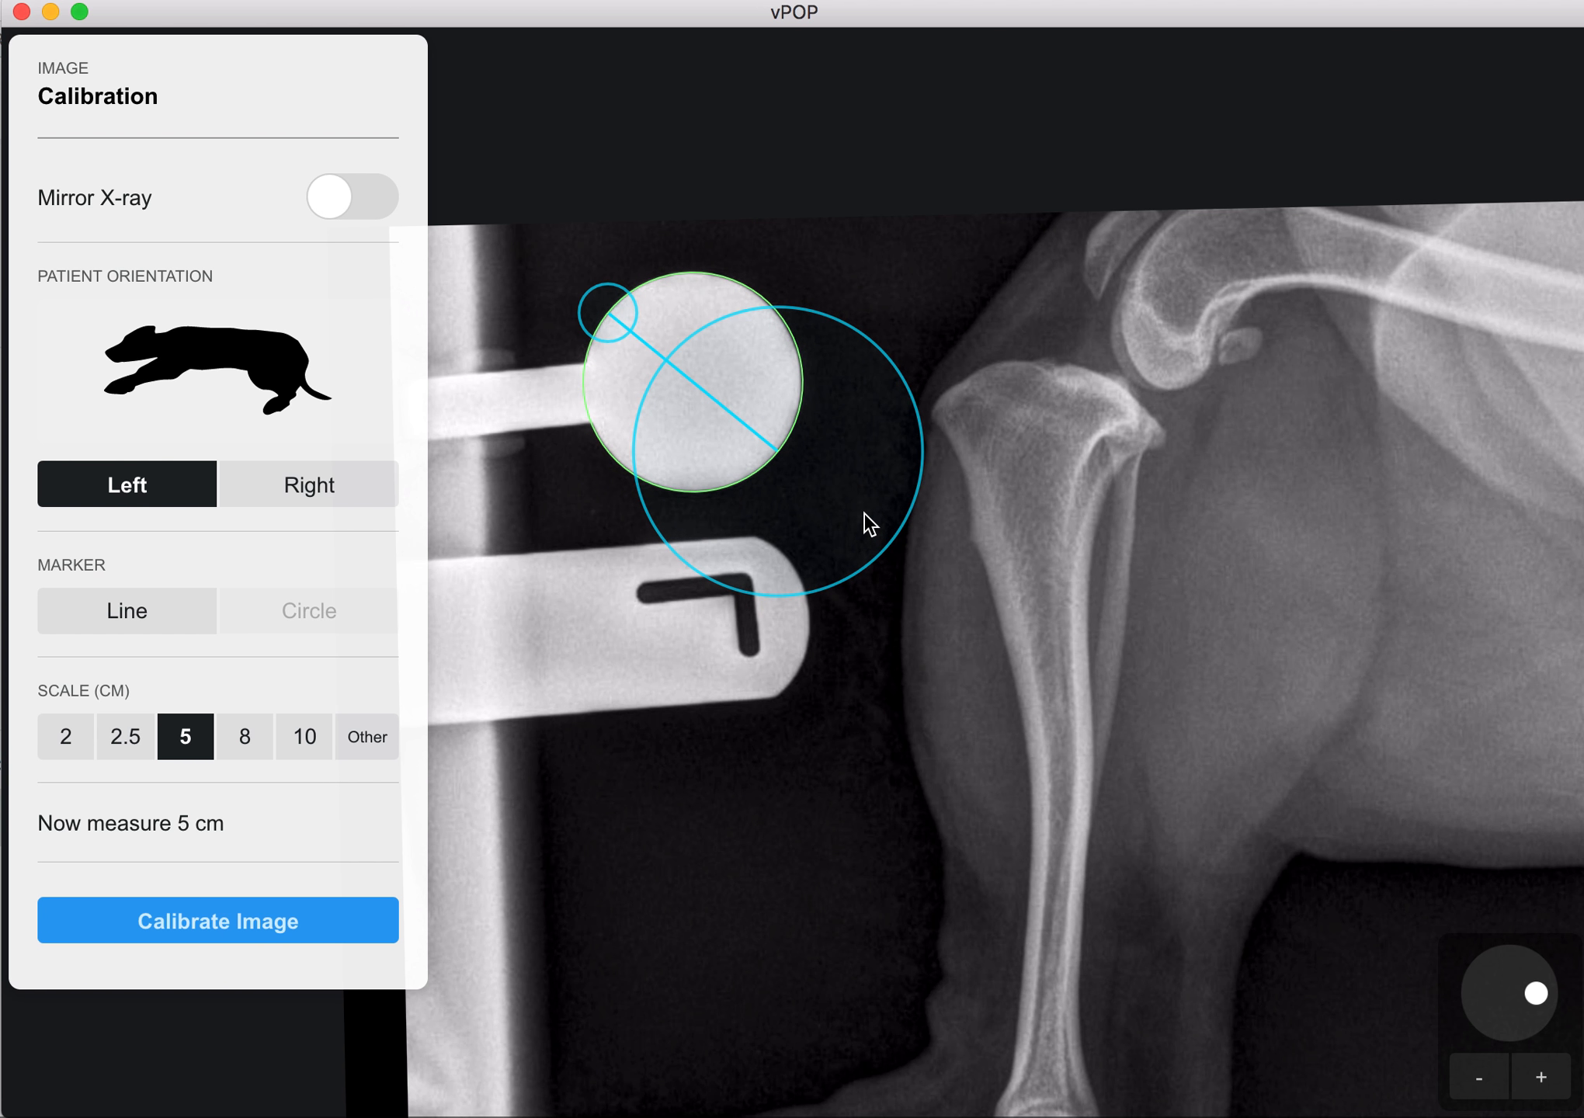
Step: Set the calibration marker's scale to 2.5 cm and calibrate the image
click(358, 738)
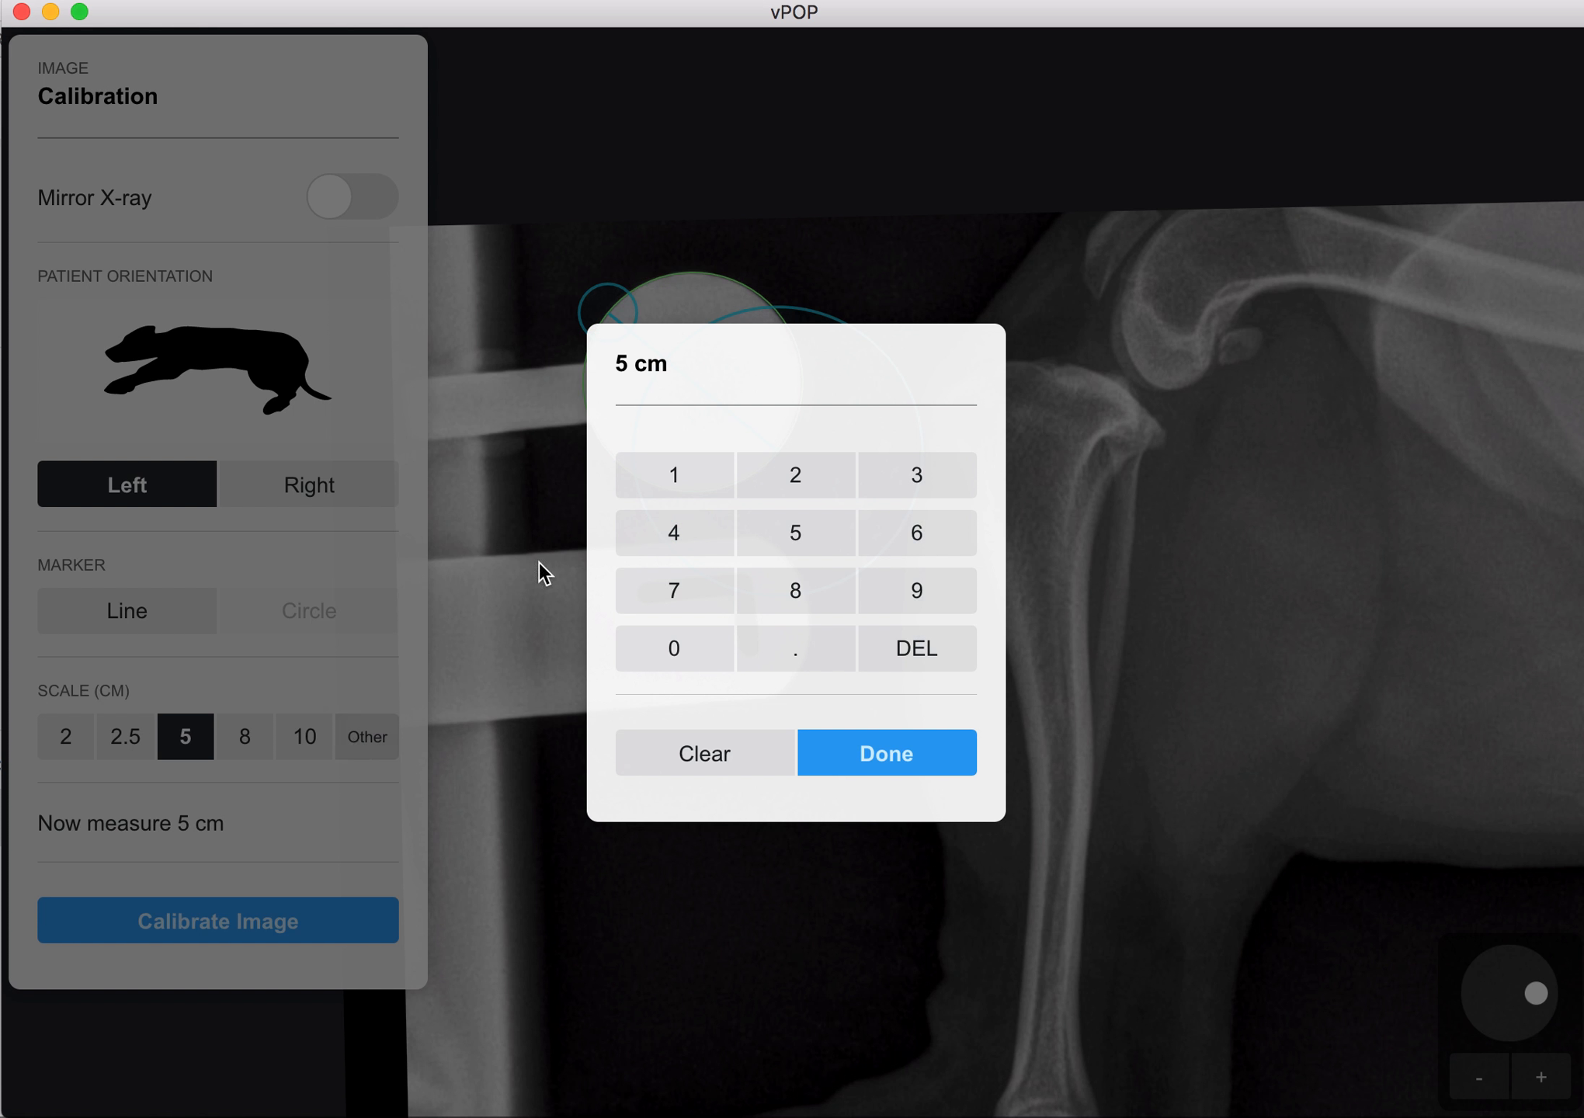
click(790, 472)
click(817, 660)
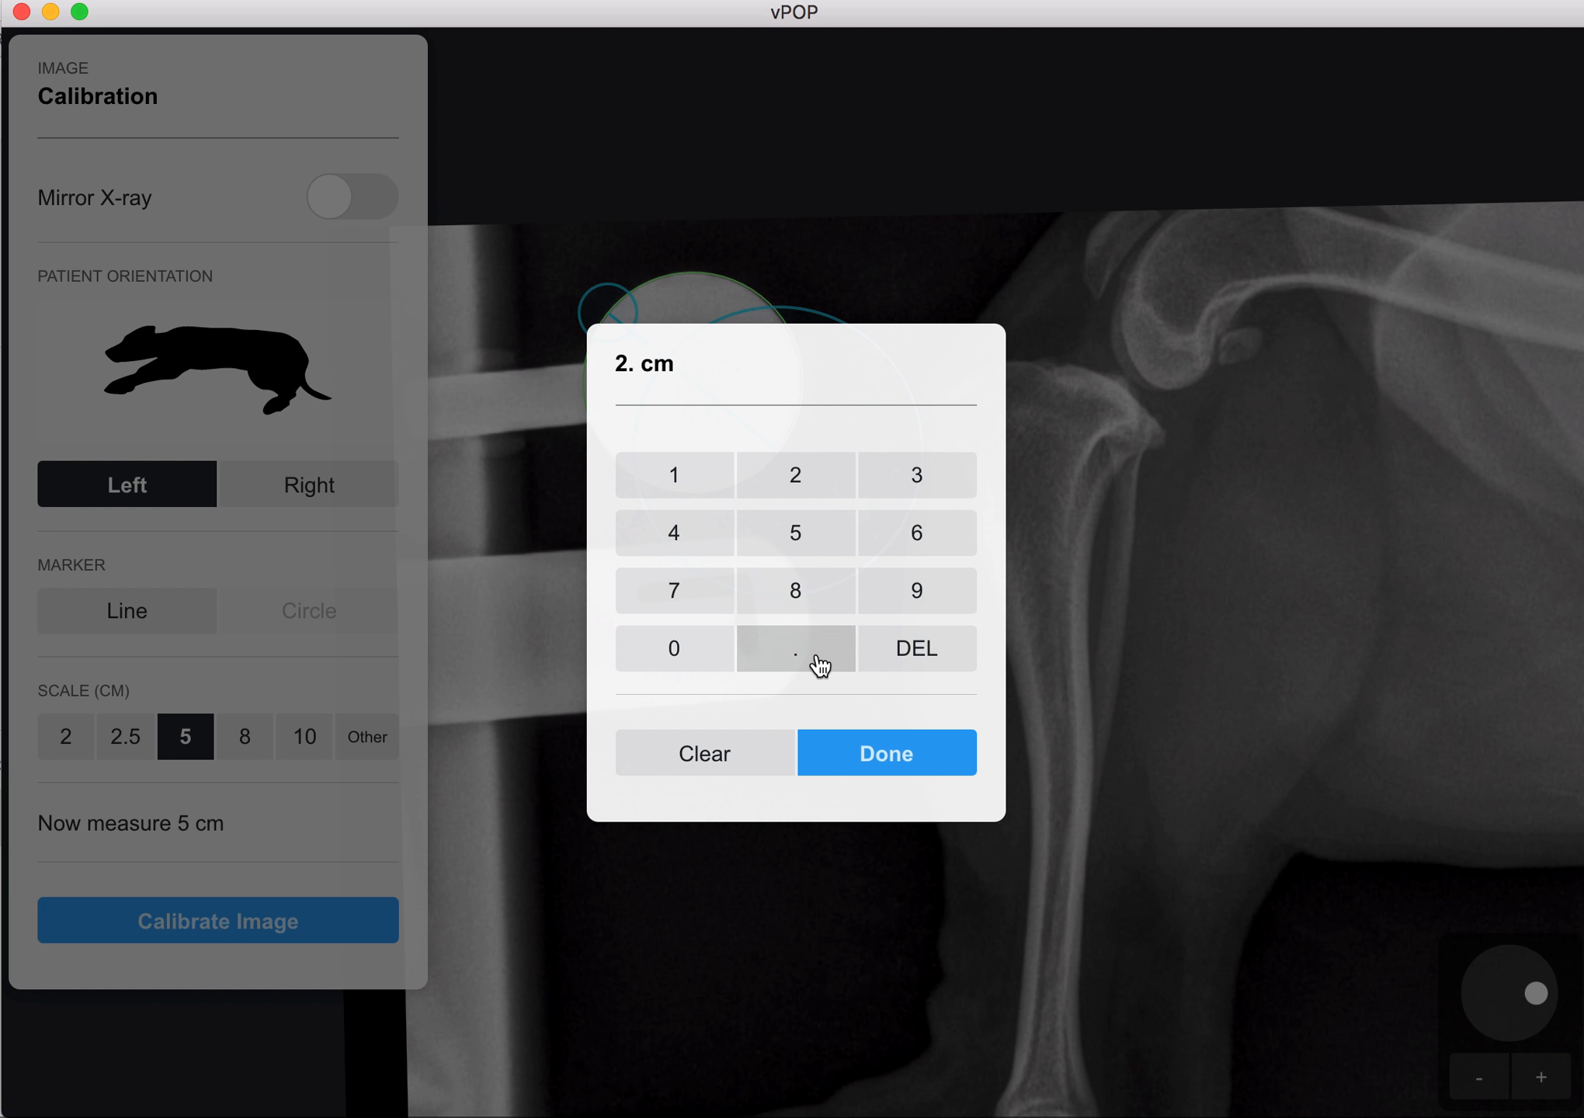
click(818, 544)
click(890, 751)
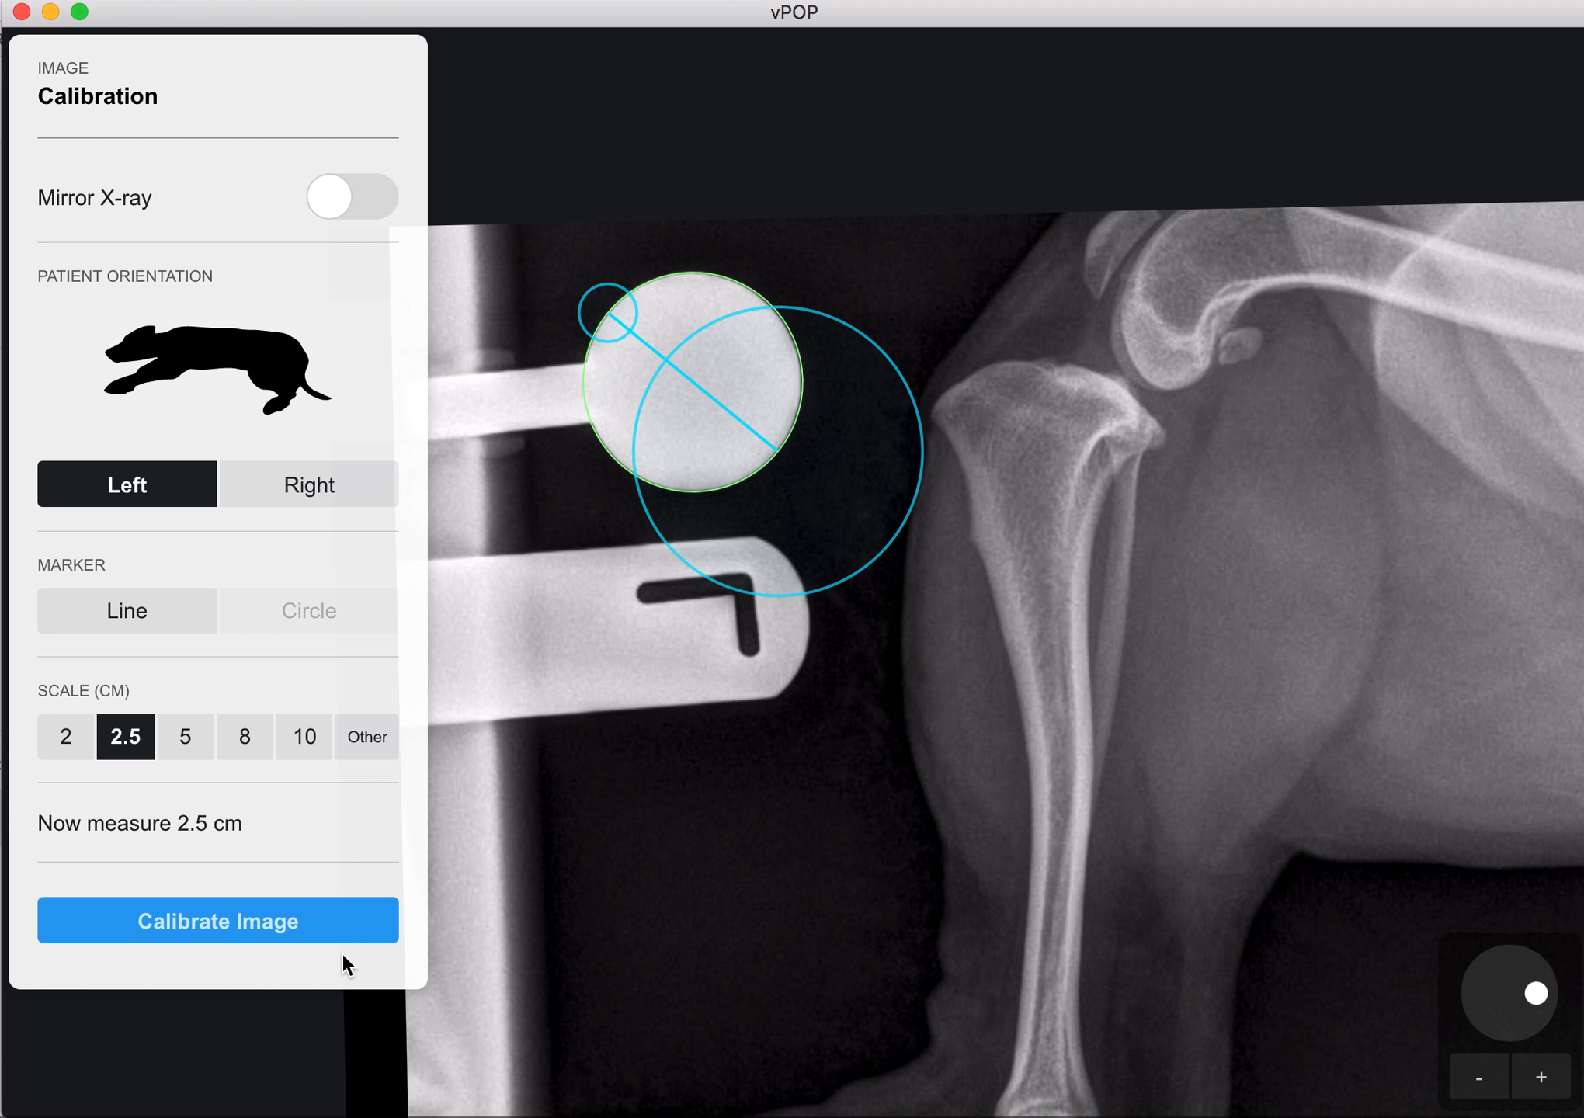
click(327, 933)
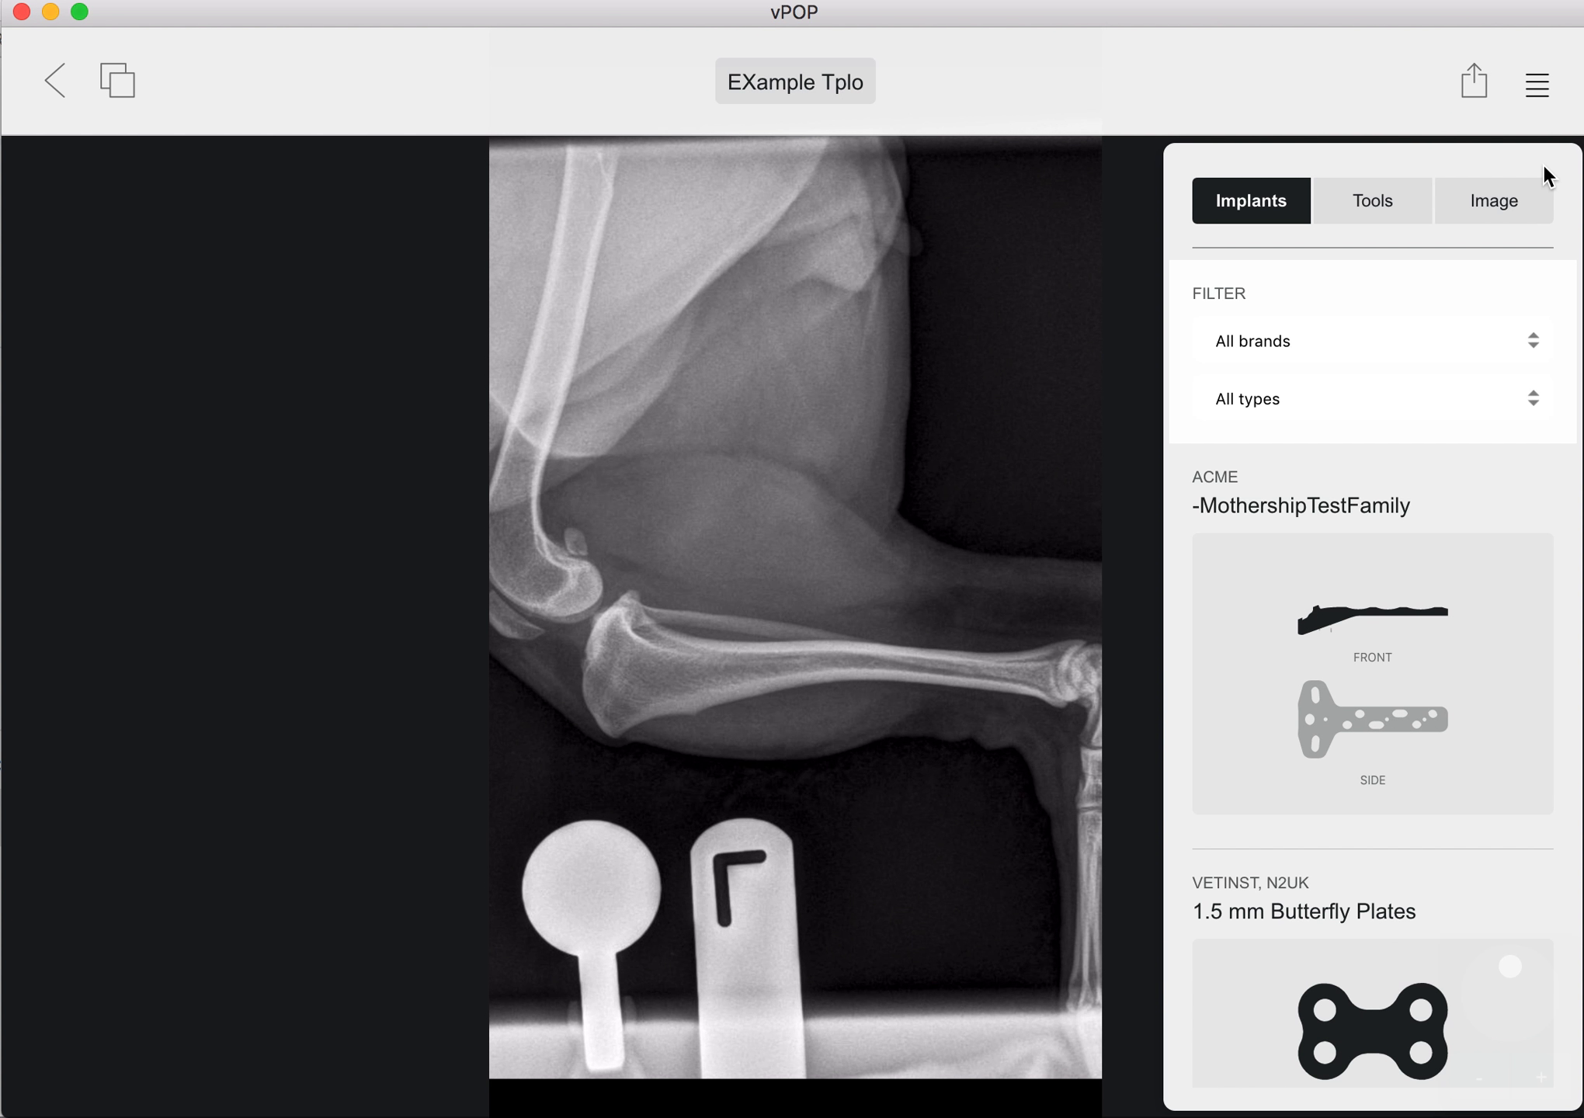
Step: Rotate the X-ray so the tibia stands upright, then enlarge and reposition it to fill the workspace
click(1538, 87)
drag(1513, 963, 1547, 1003)
click(1542, 1078)
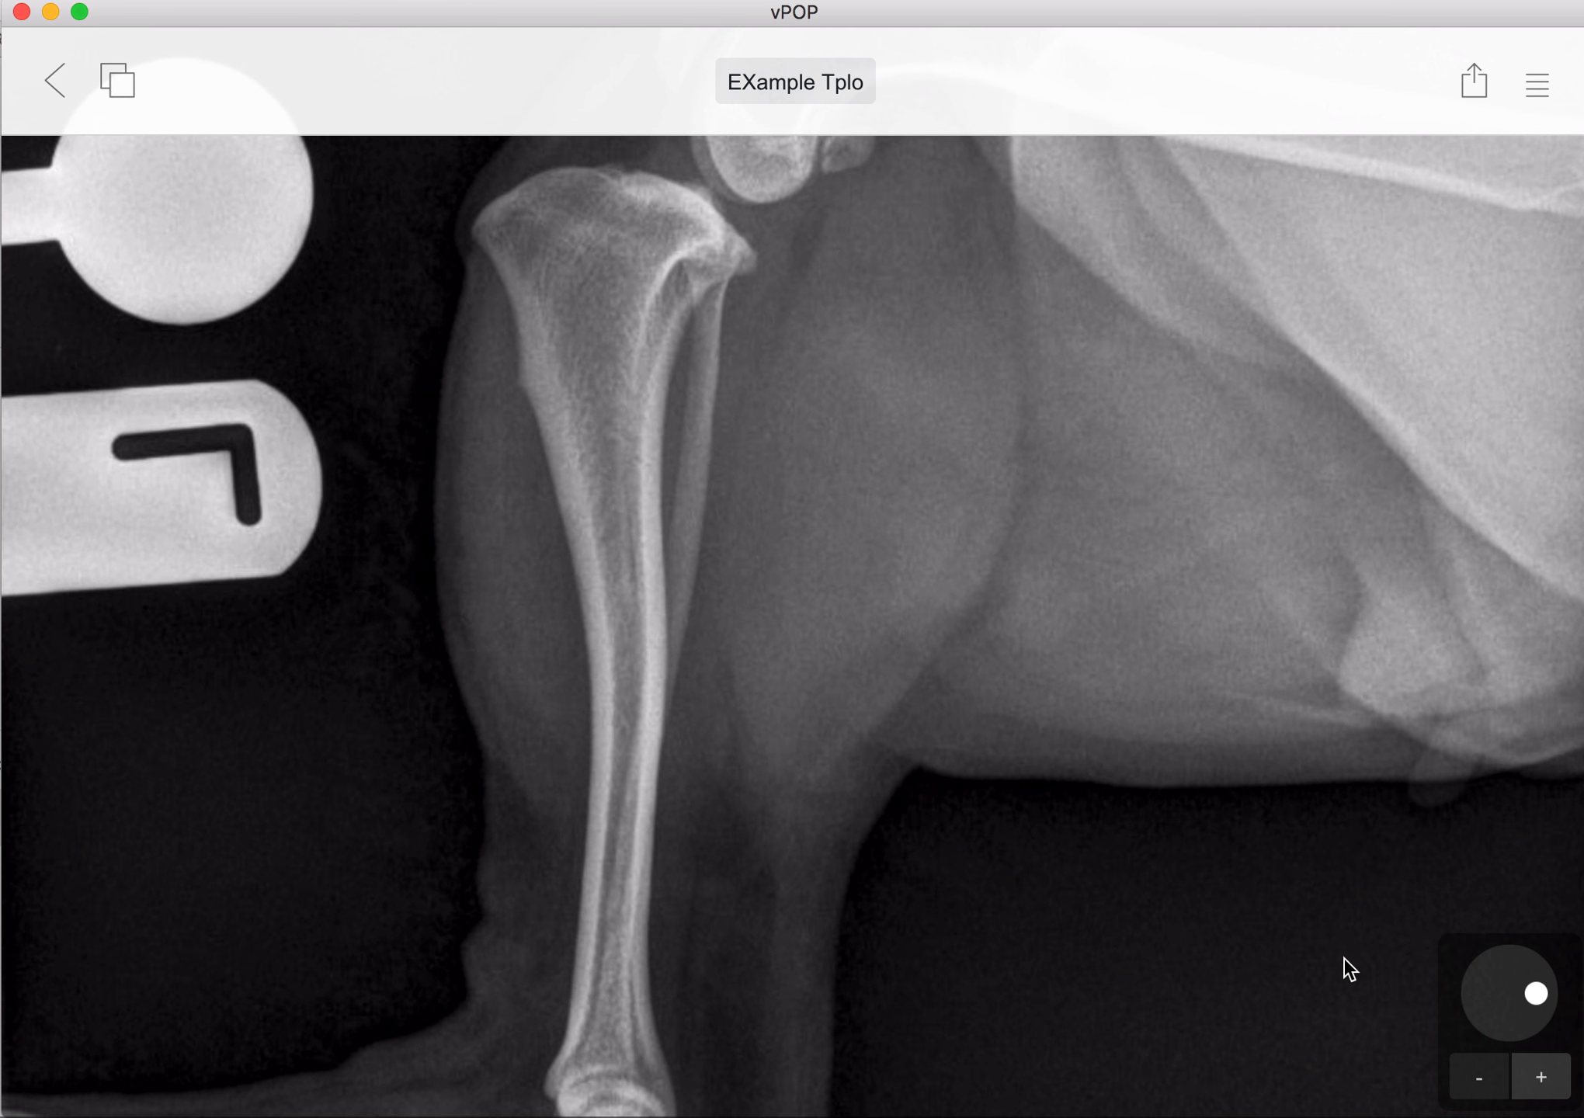
click(1169, 839)
drag(1167, 832, 1185, 827)
click(1493, 1078)
drag(1209, 919, 1251, 927)
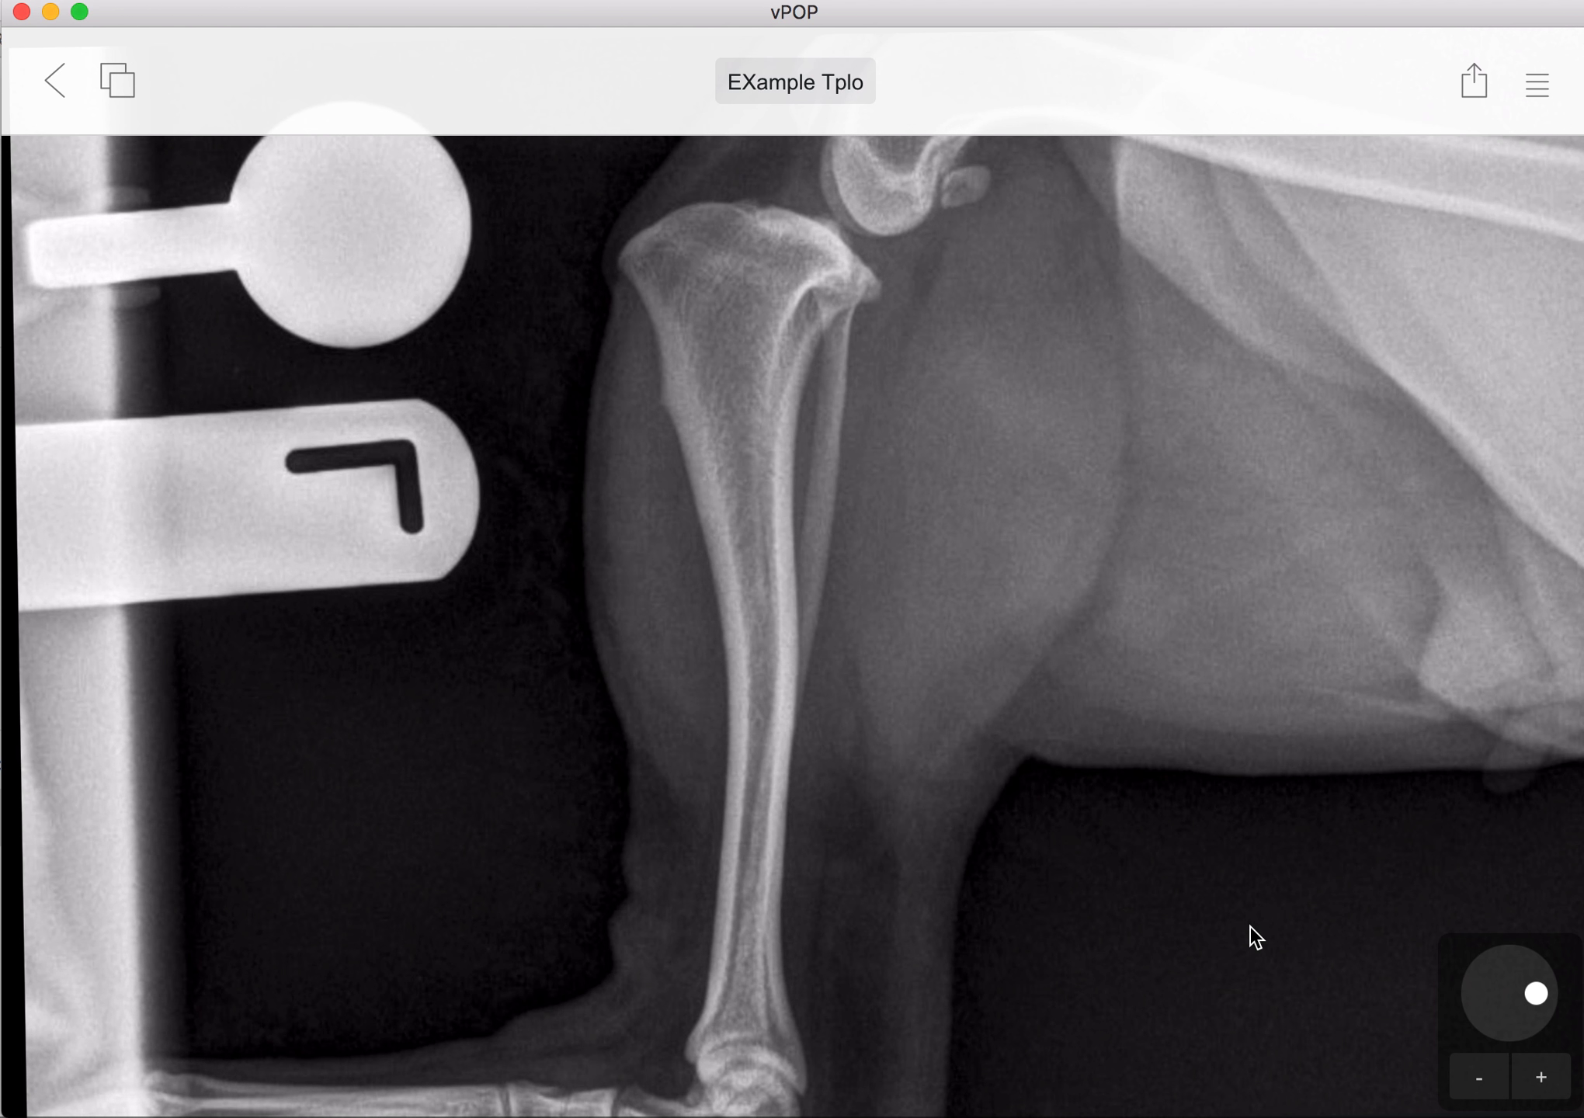
Step: Draw a length measurement about 91 mm long from the ankle joint to the proximal end of the tibia
click(1539, 87)
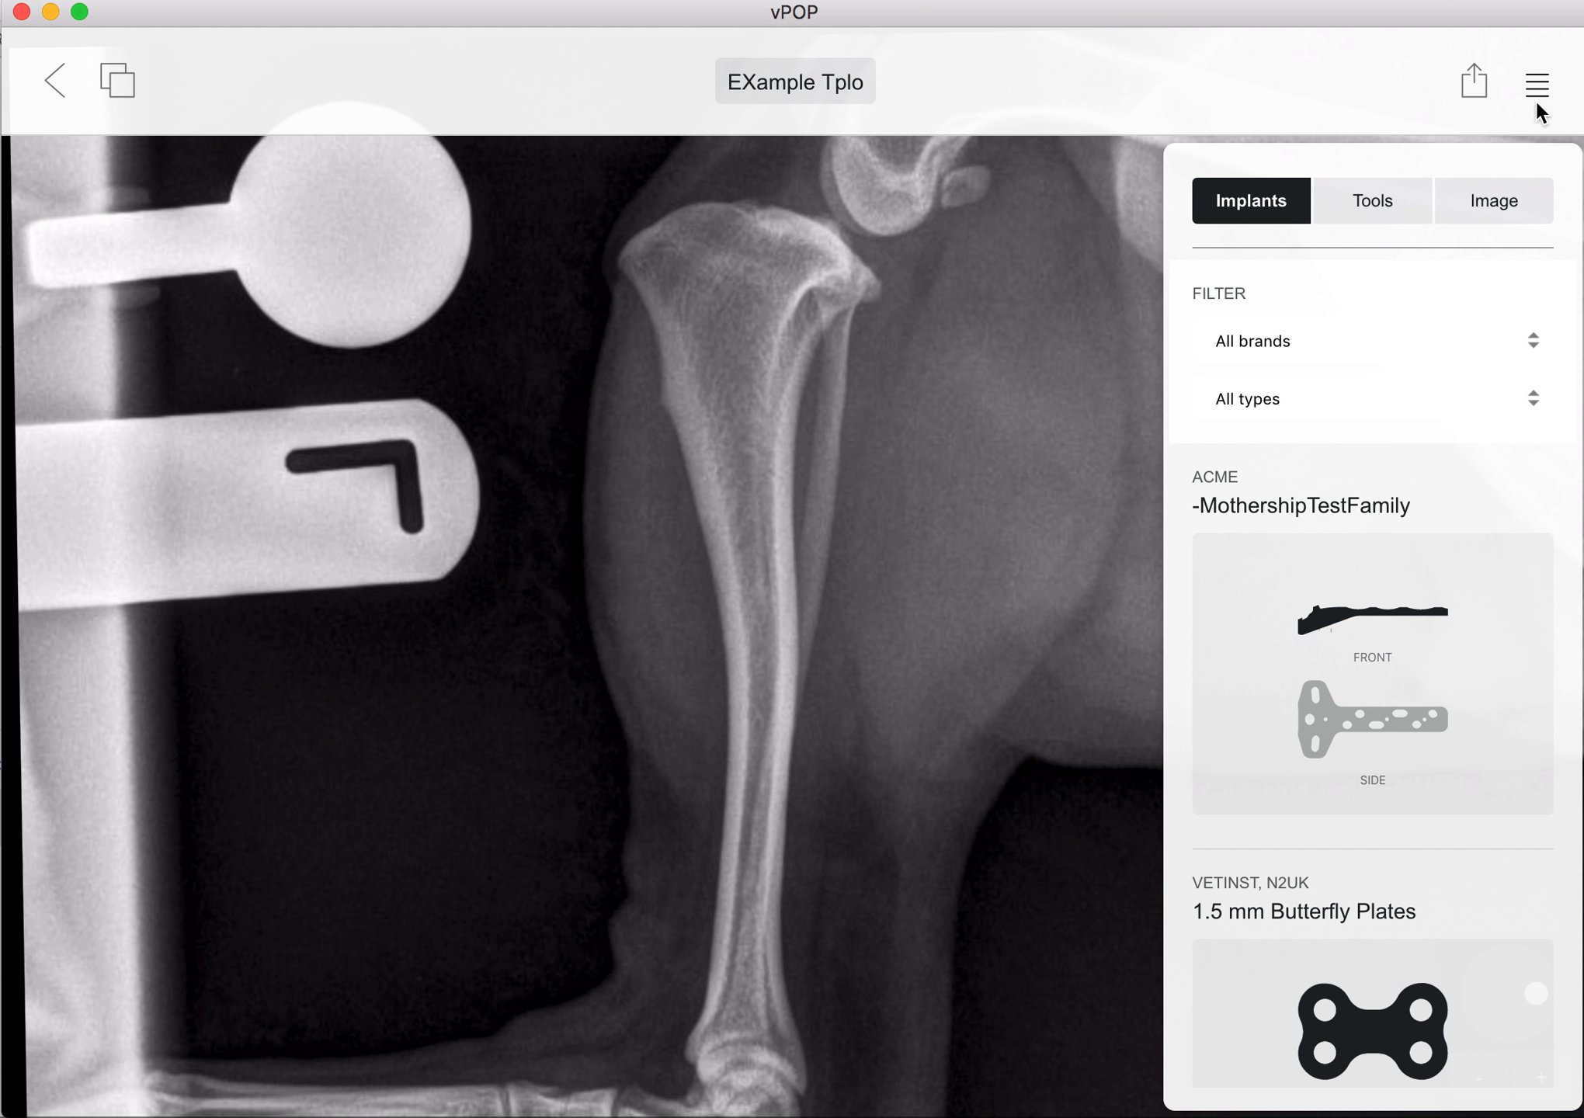
click(1399, 220)
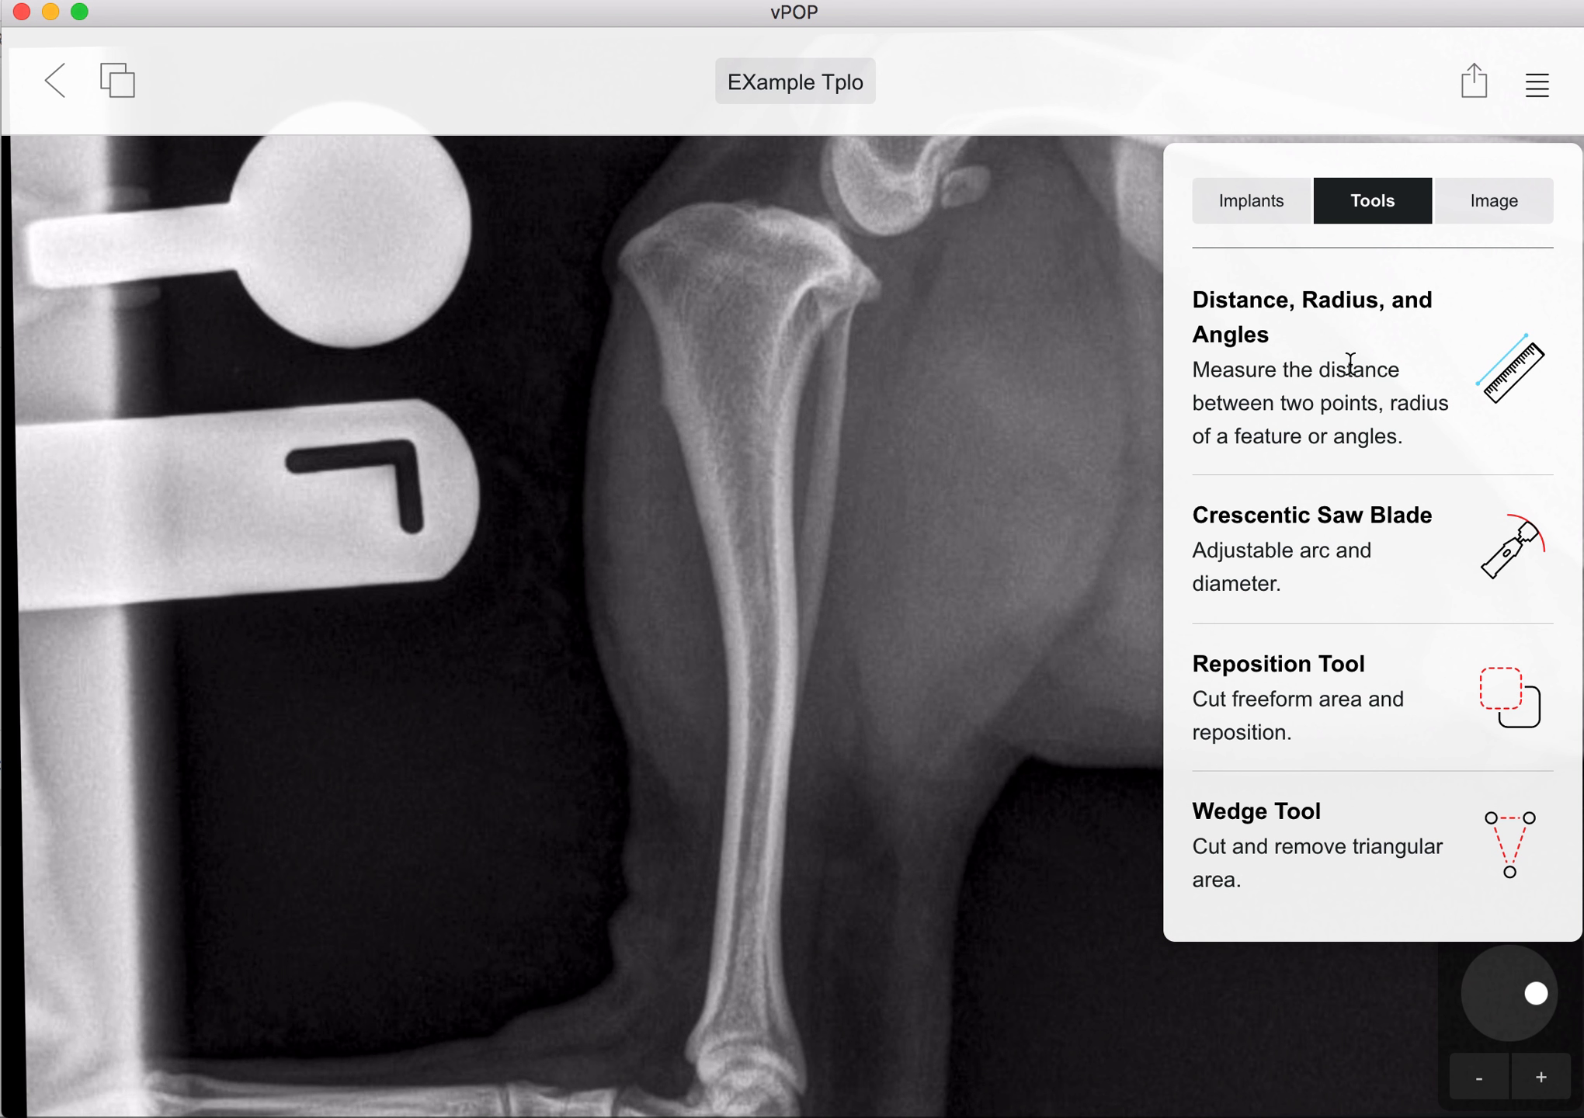
click(1508, 382)
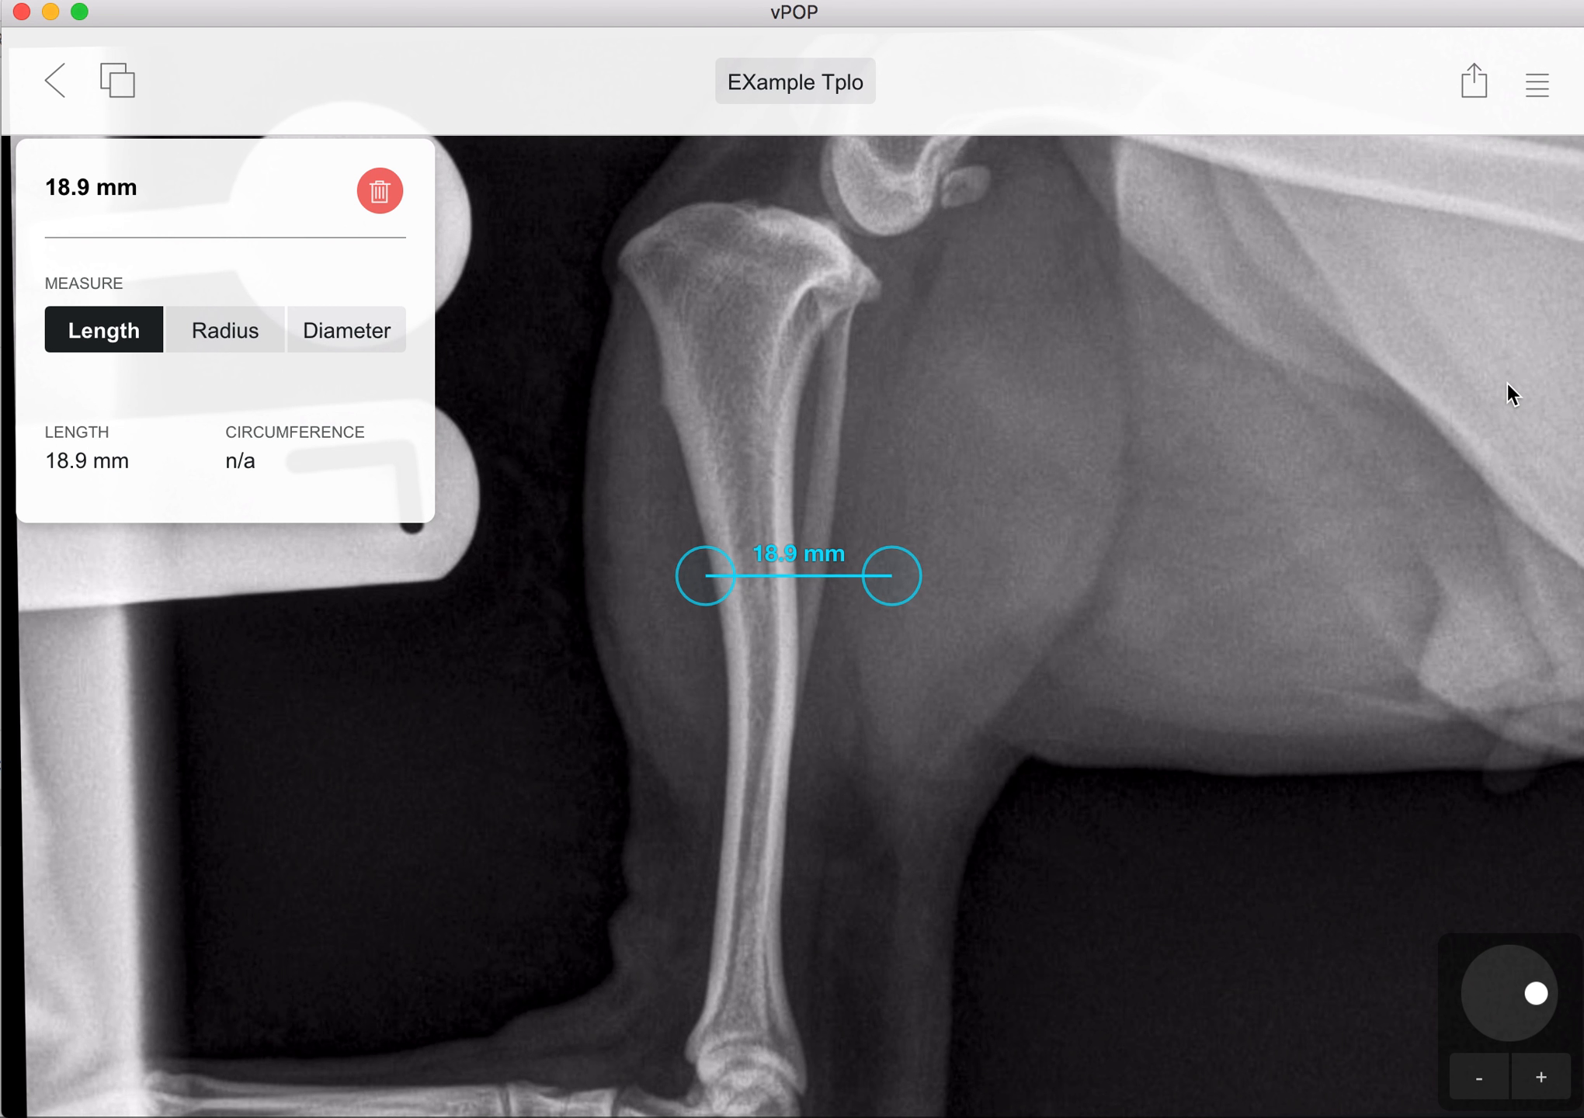
click(905, 574)
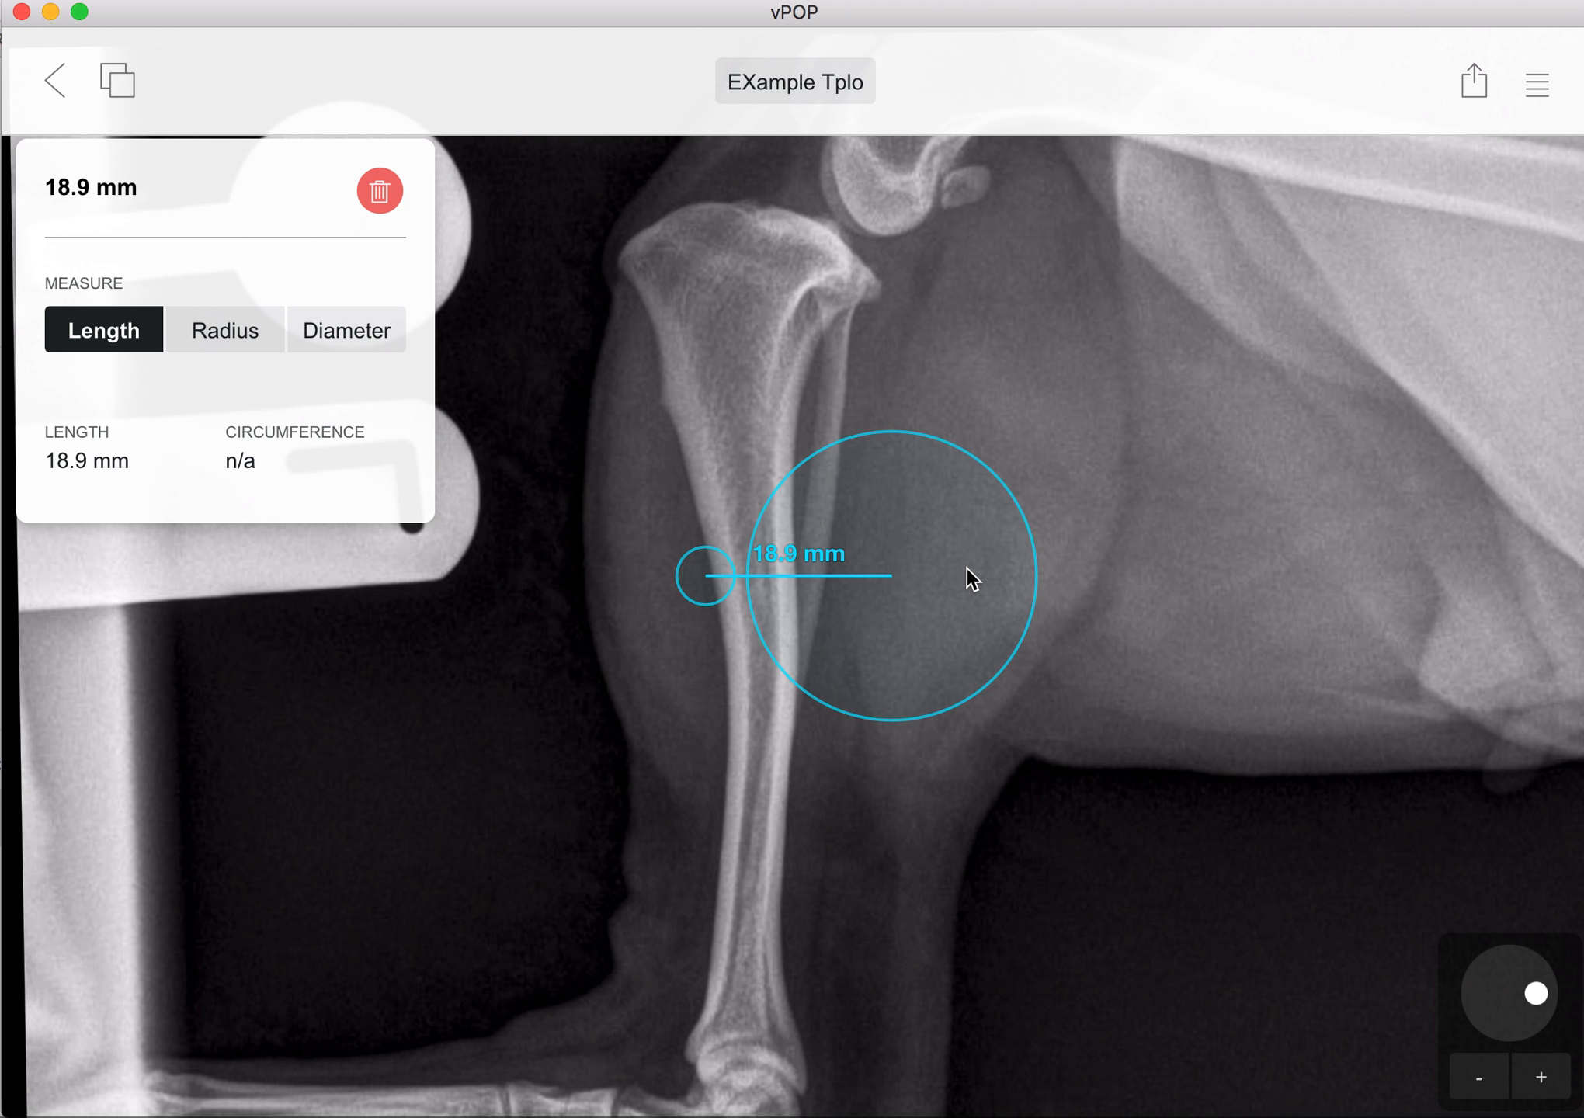
drag(966, 569, 828, 1107)
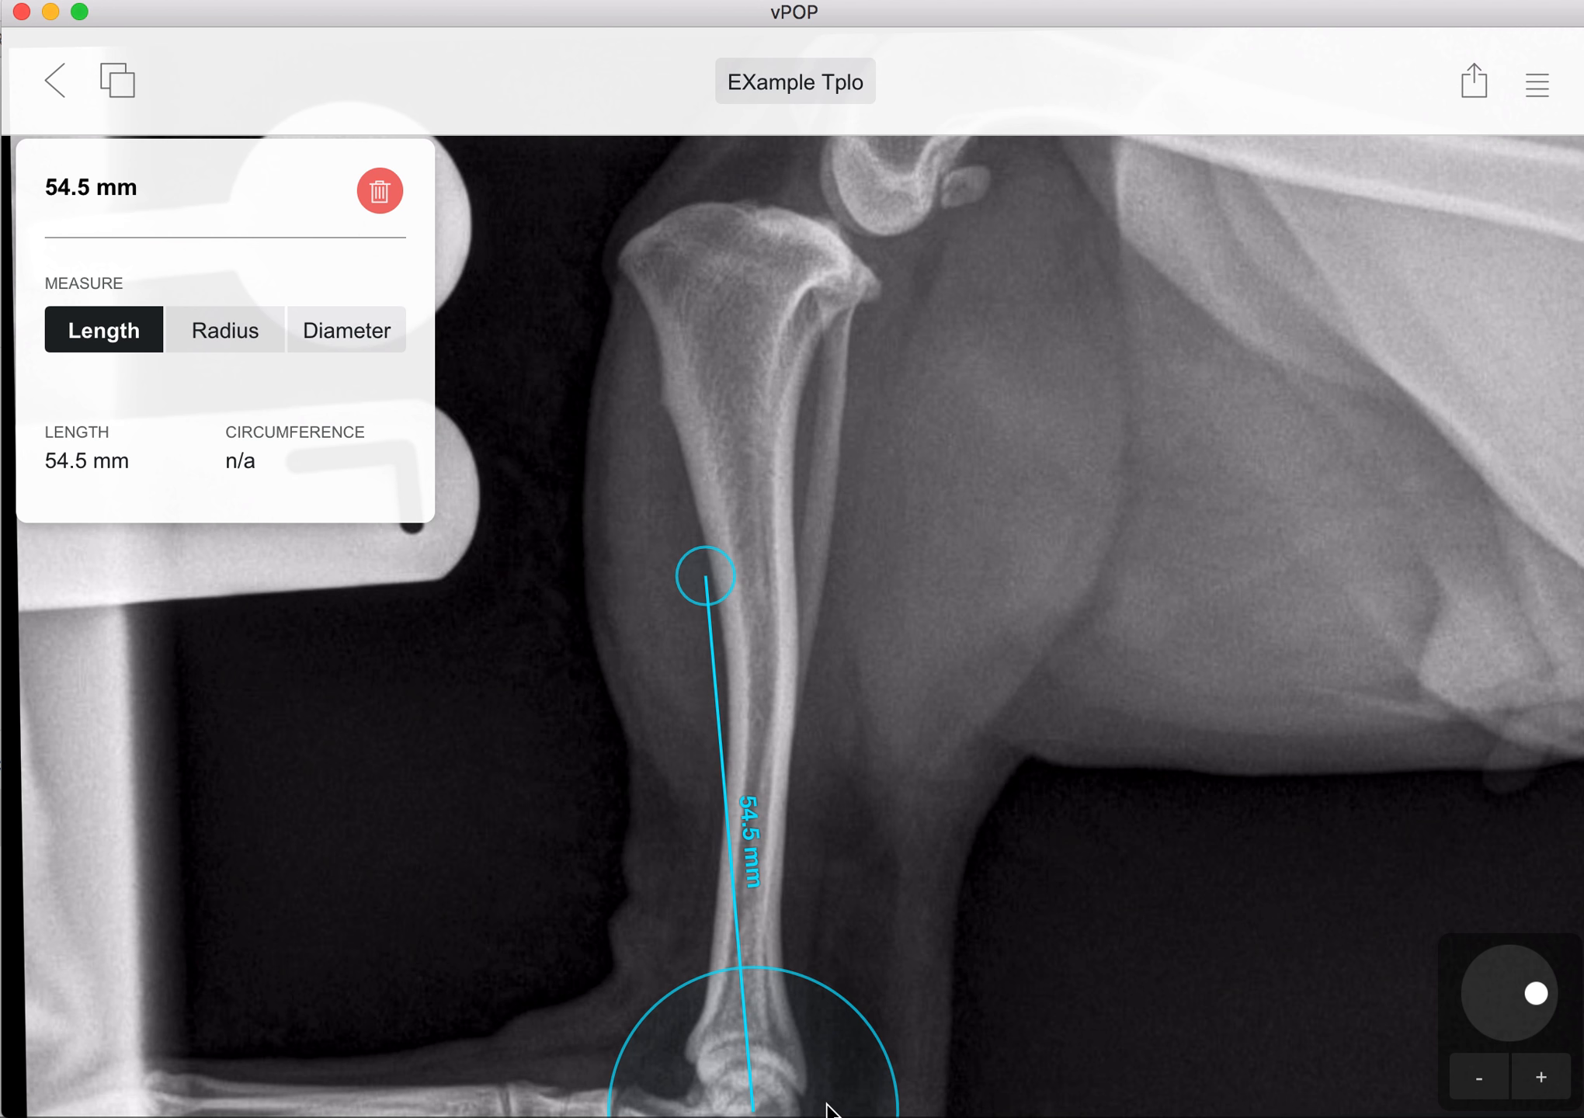
click(725, 583)
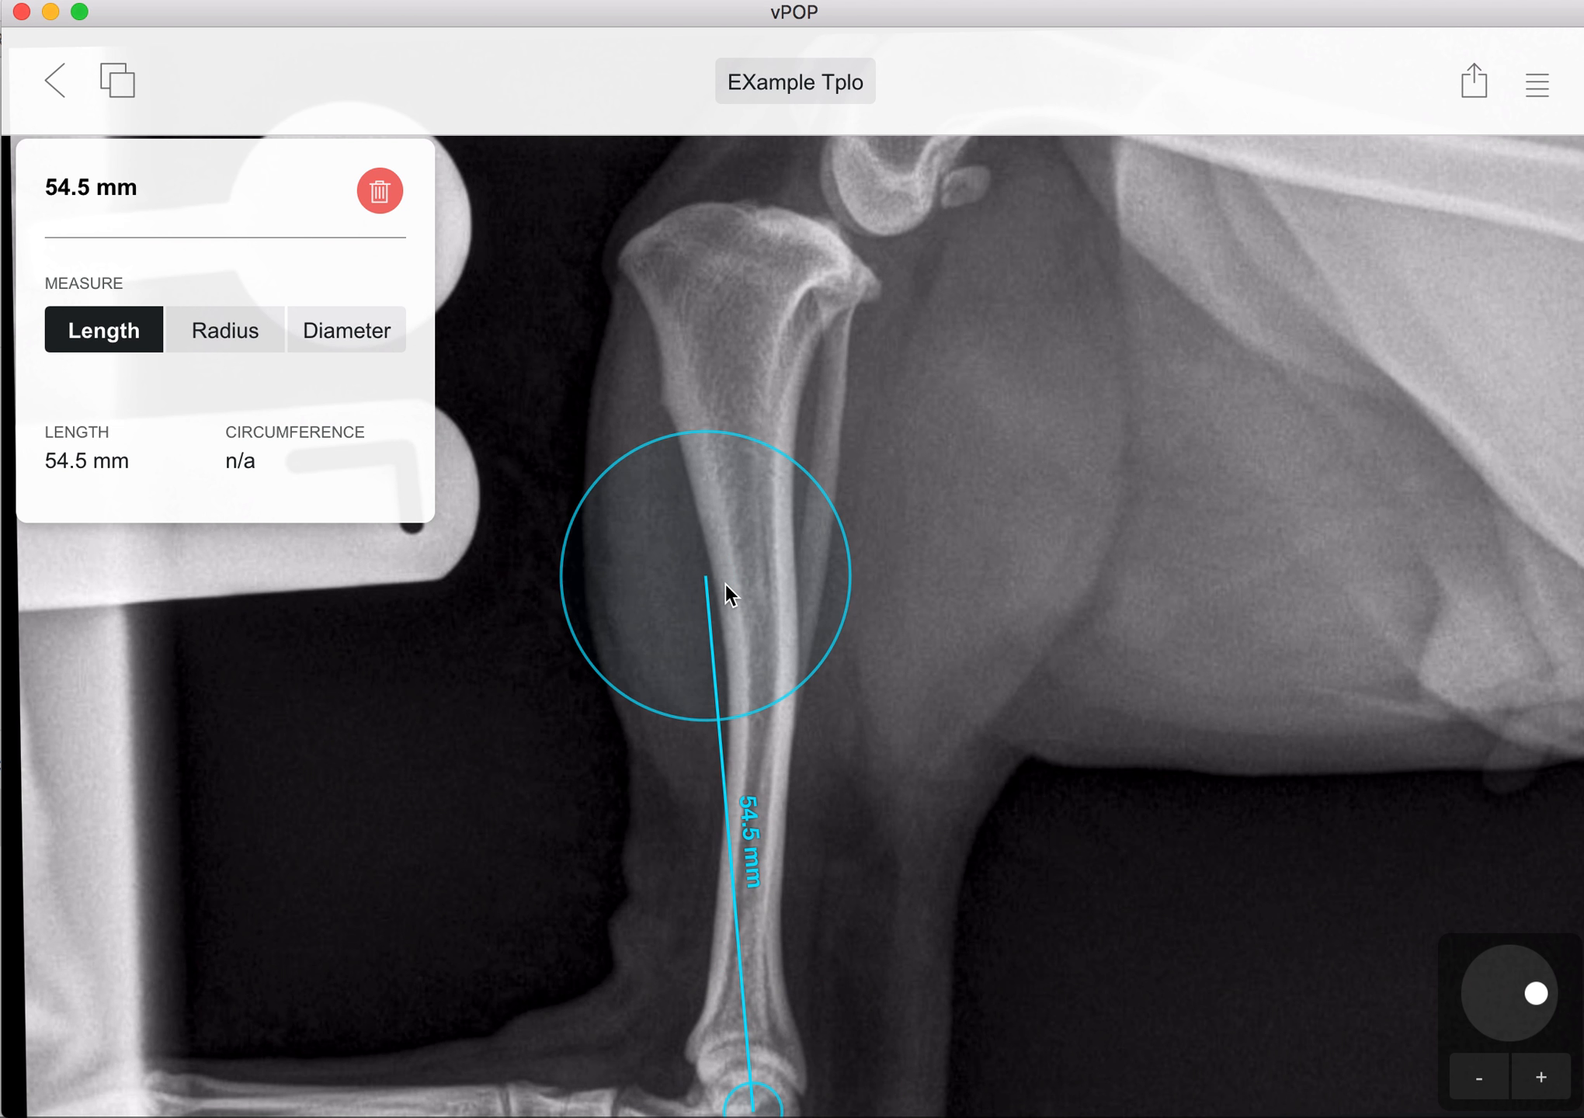
drag(769, 655, 897, 294)
click(980, 648)
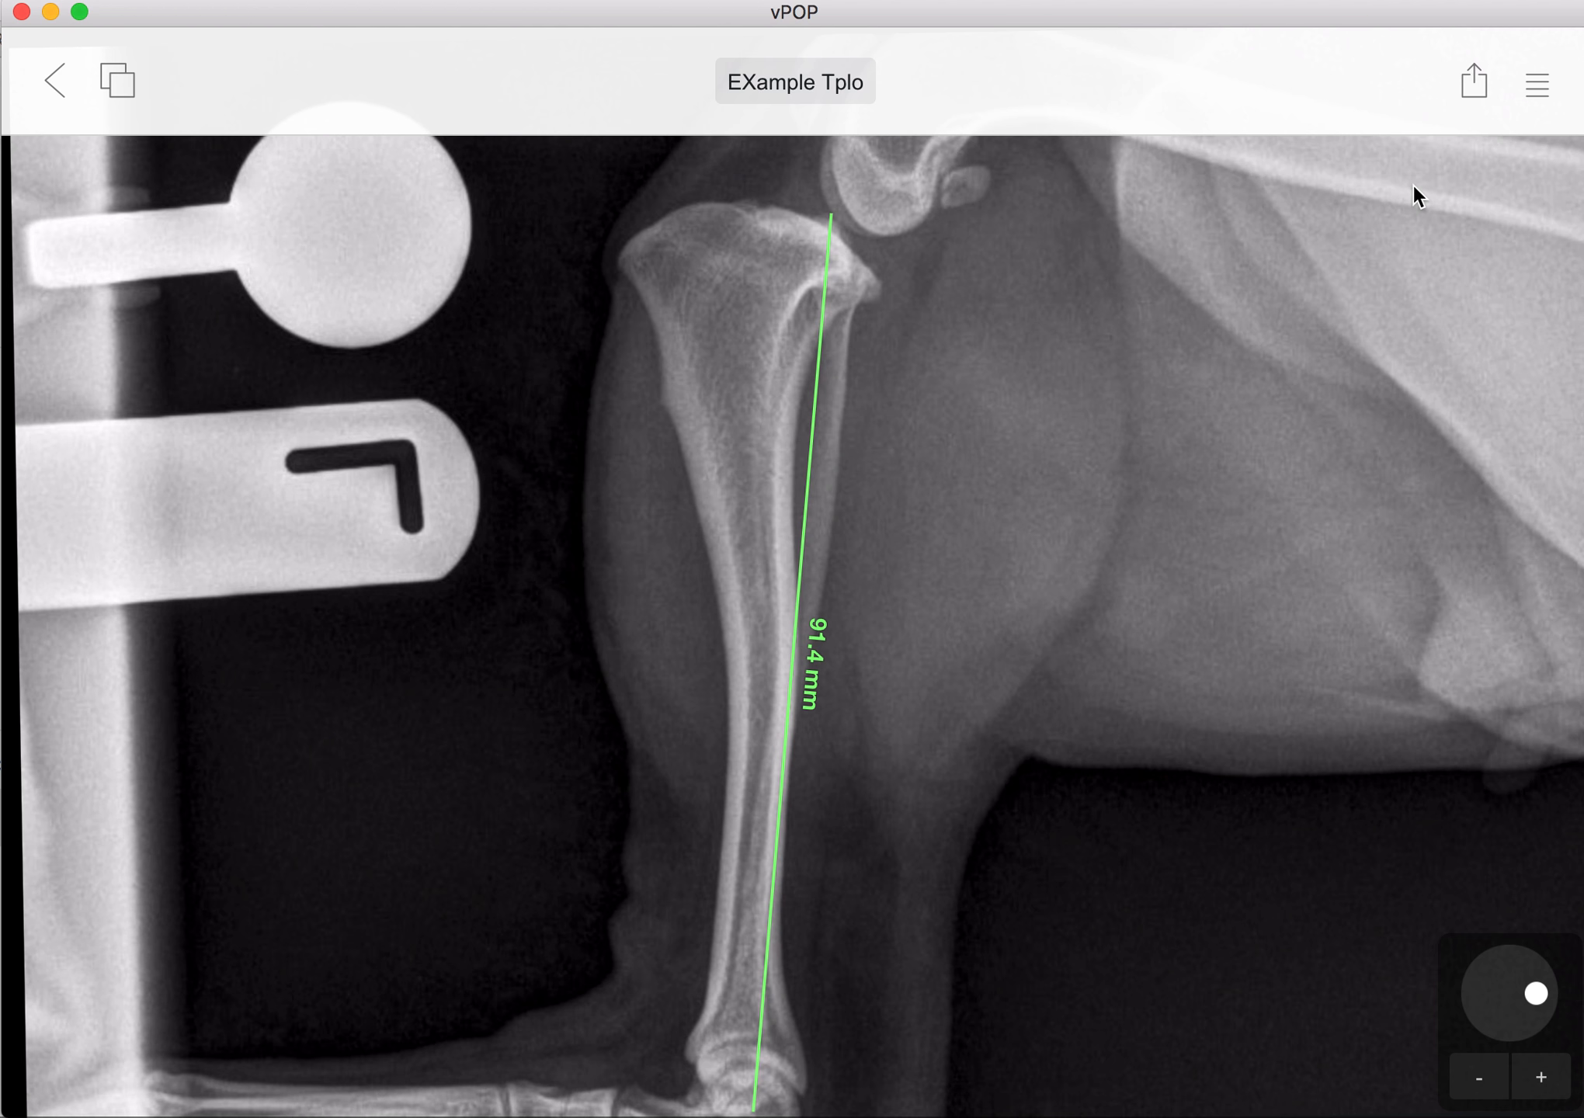
Step: Add a second length measurement about 75 mm long that crosses the tibial axis line near its proximal end
click(1537, 85)
click(1344, 400)
drag(894, 575, 1210, 483)
drag(1290, 533, 1285, 554)
Step: Switch the angle between the two crossing lines to the 61.0° option below the intersection, and delete that angle
click(800, 181)
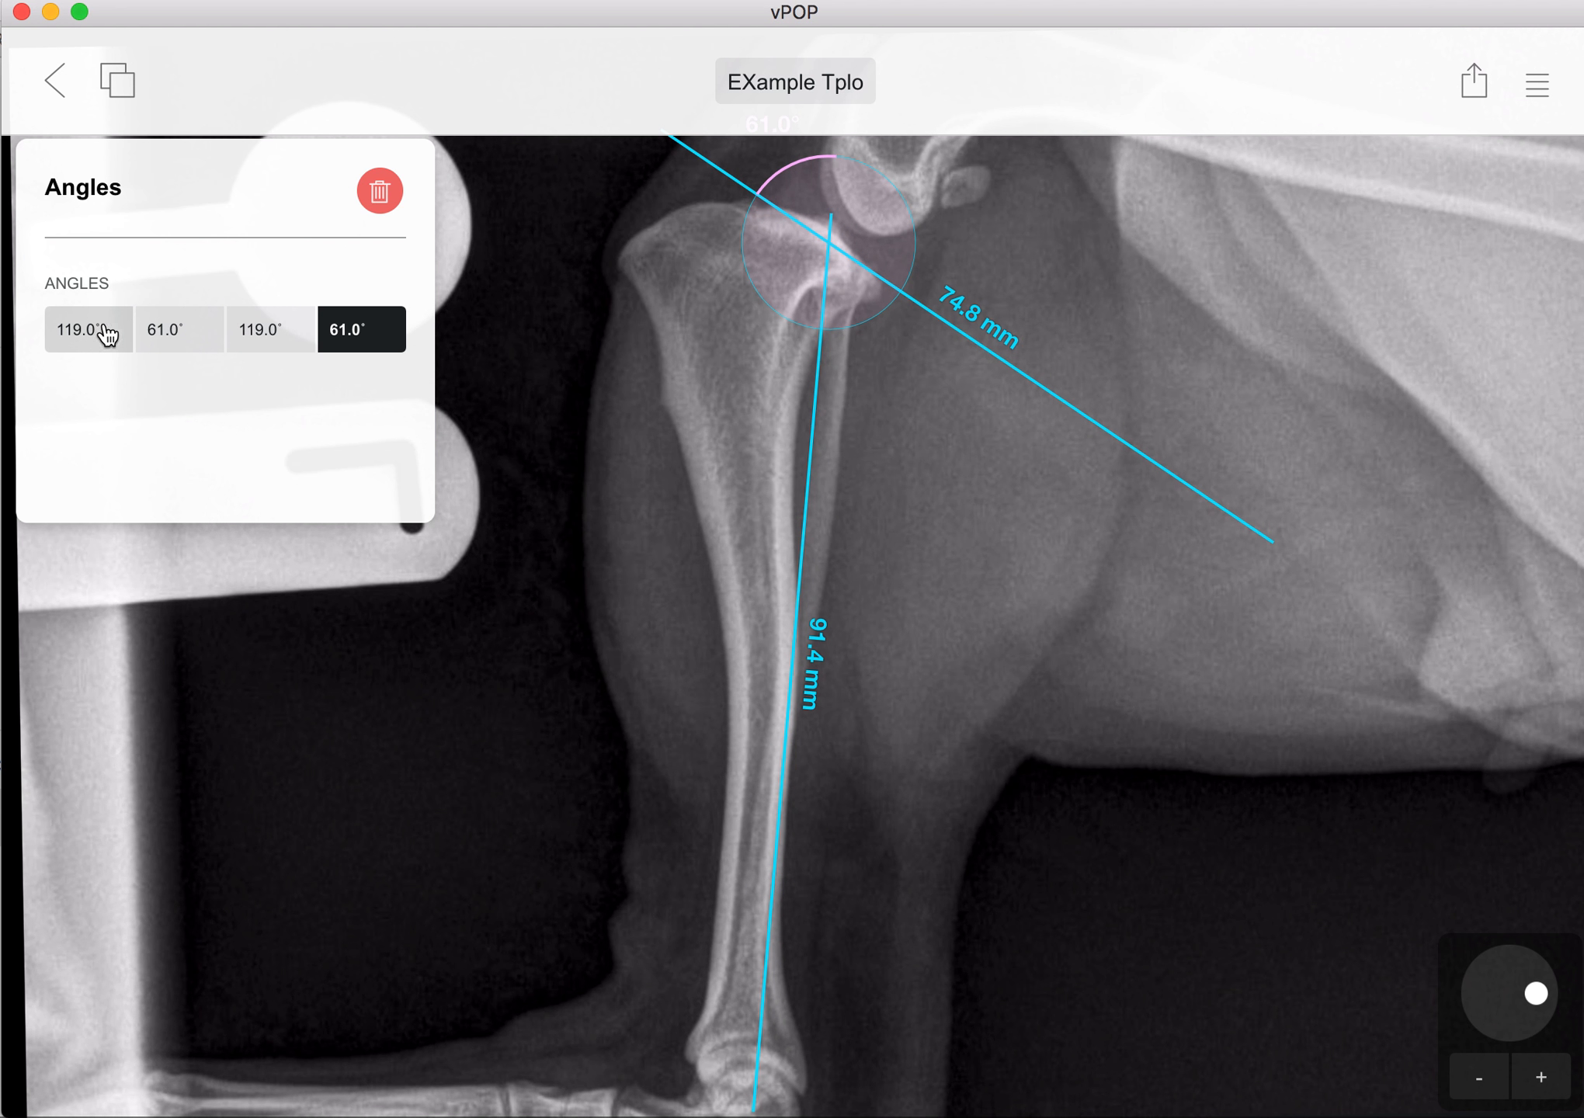
click(187, 351)
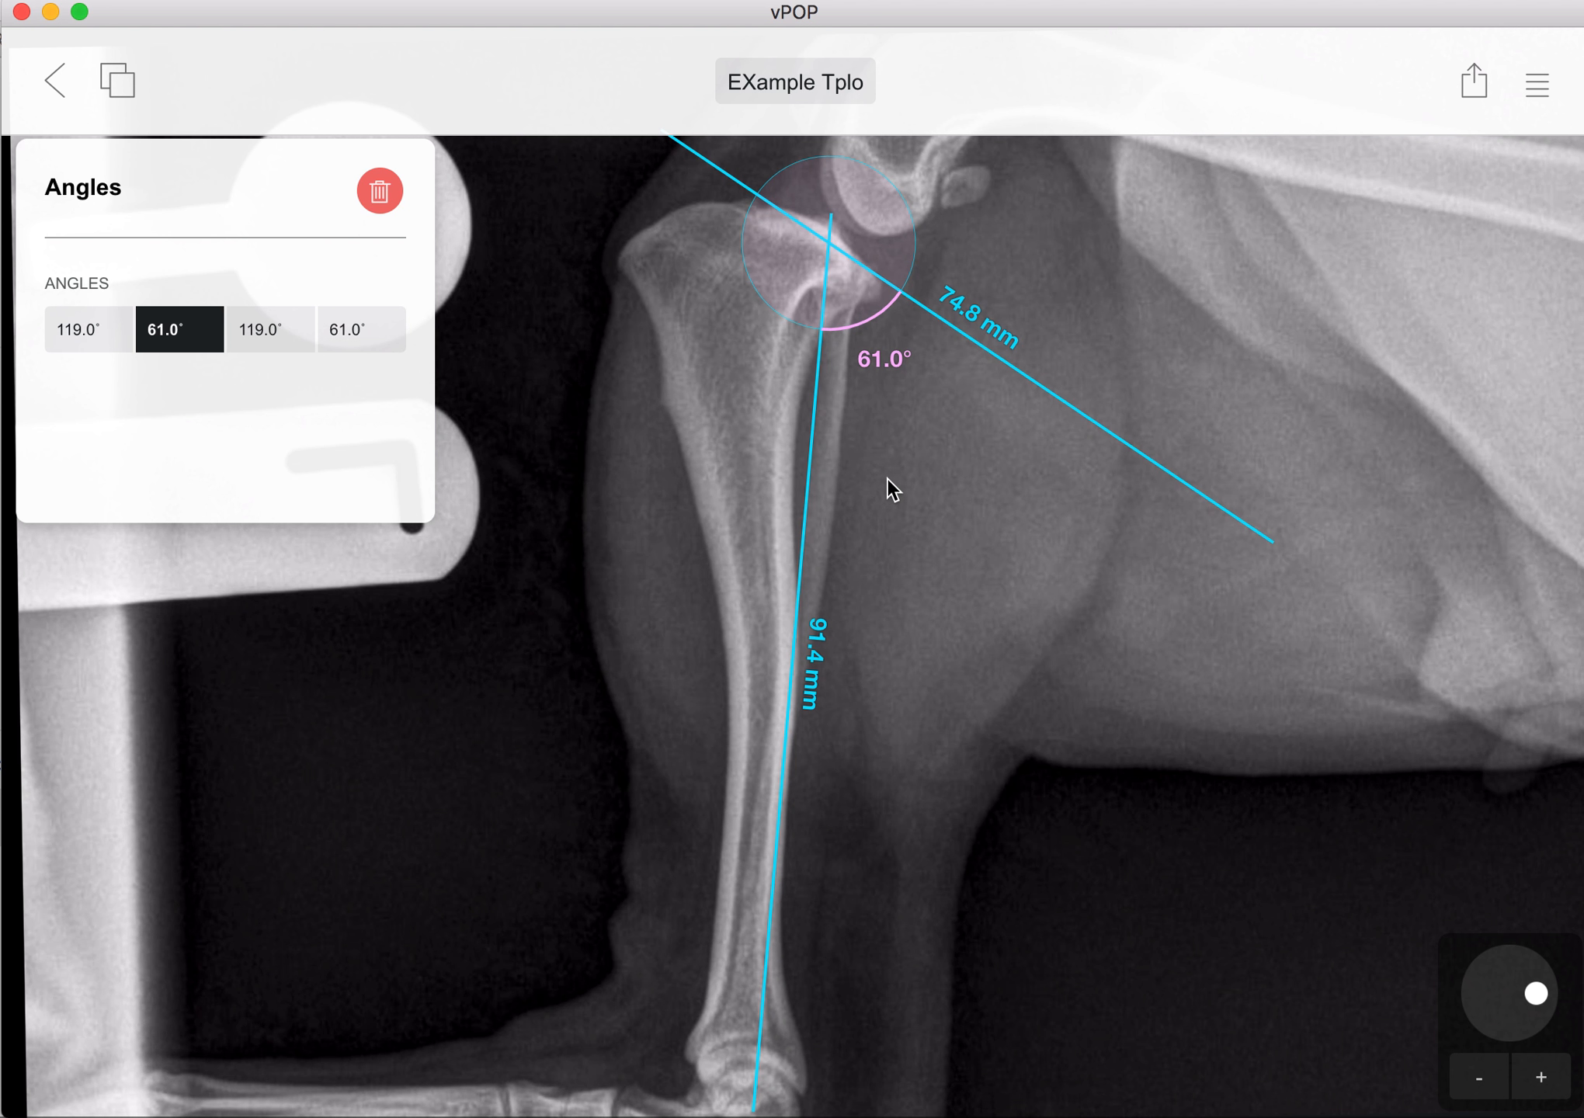
click(377, 191)
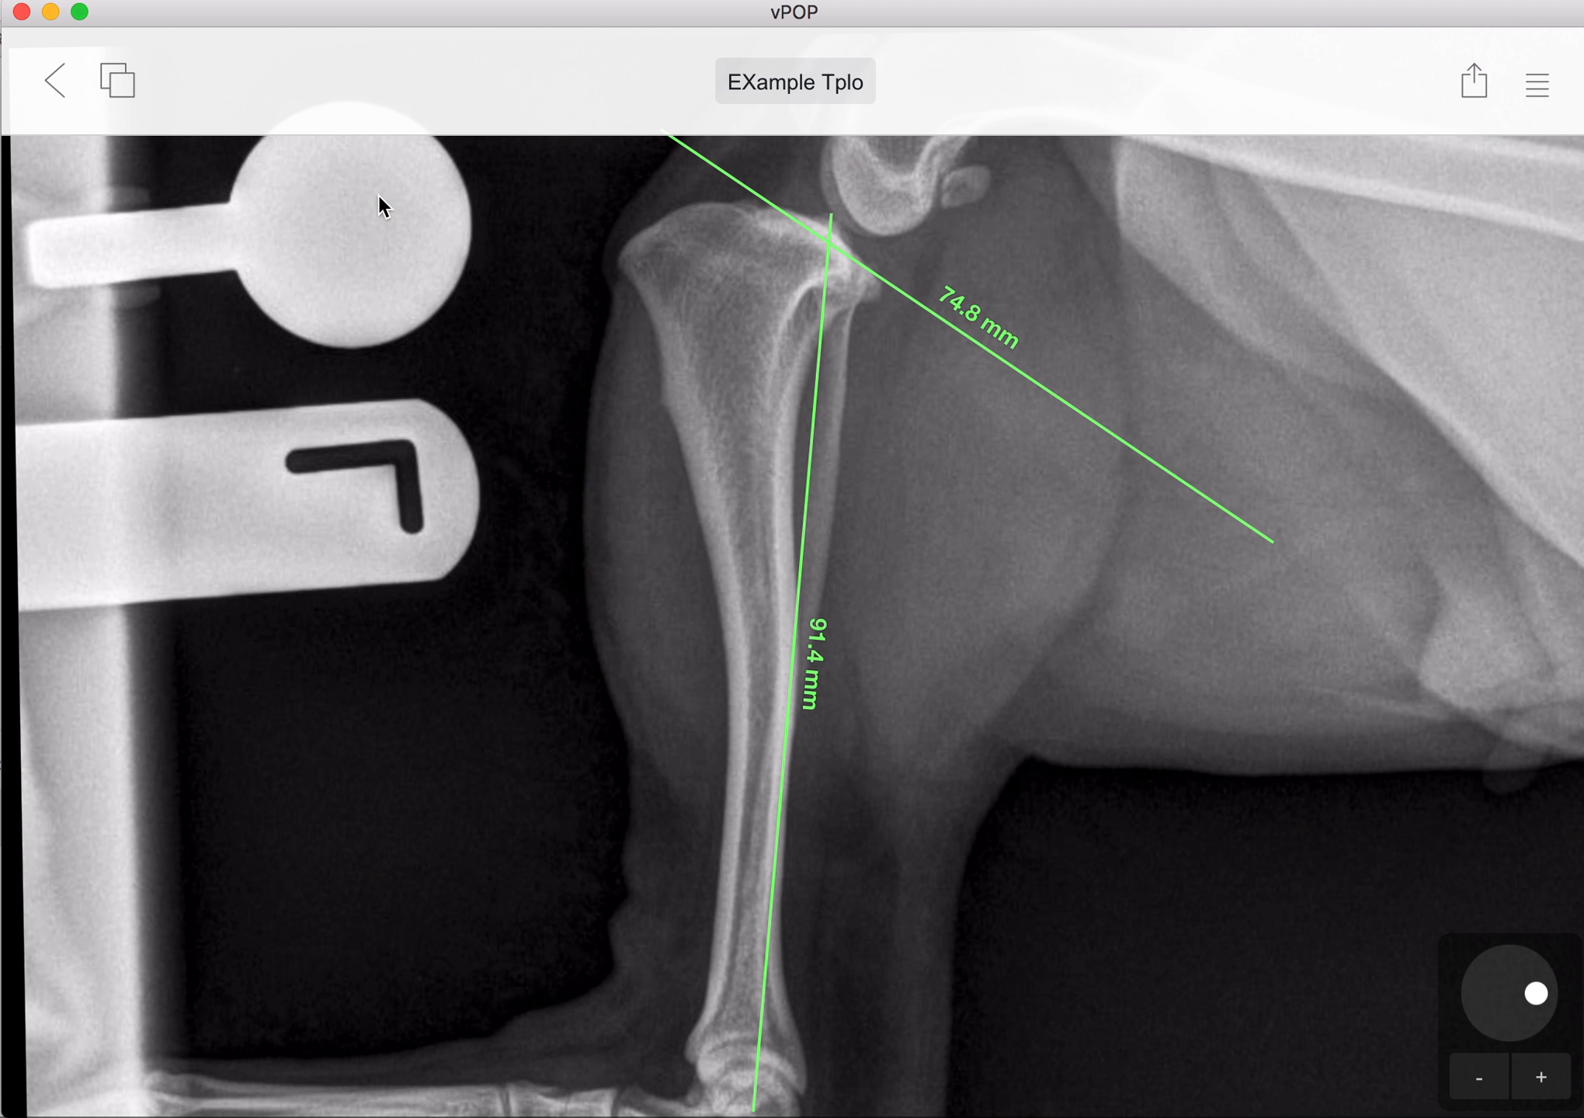
Step: Adjust the second line to about 83 mm at about 85° to the tibial axis and move it to the axis line's proximal end
click(757, 195)
drag(684, 159, 645, 454)
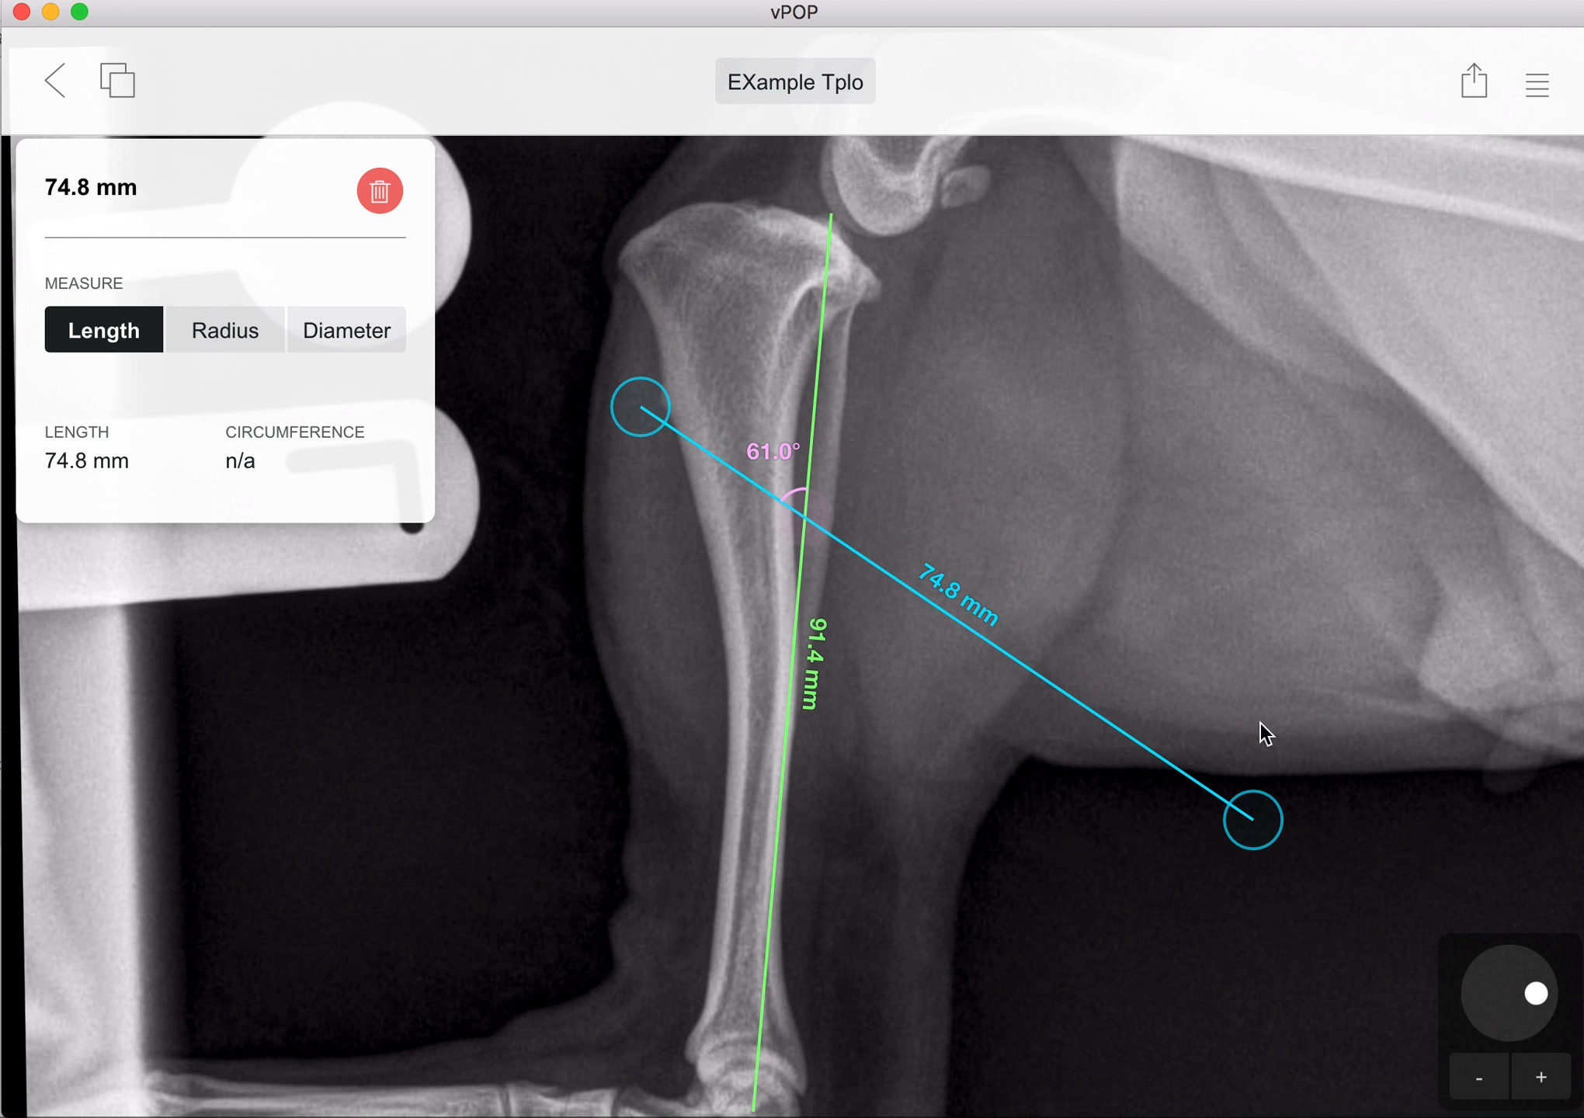
drag(1253, 851, 1451, 574)
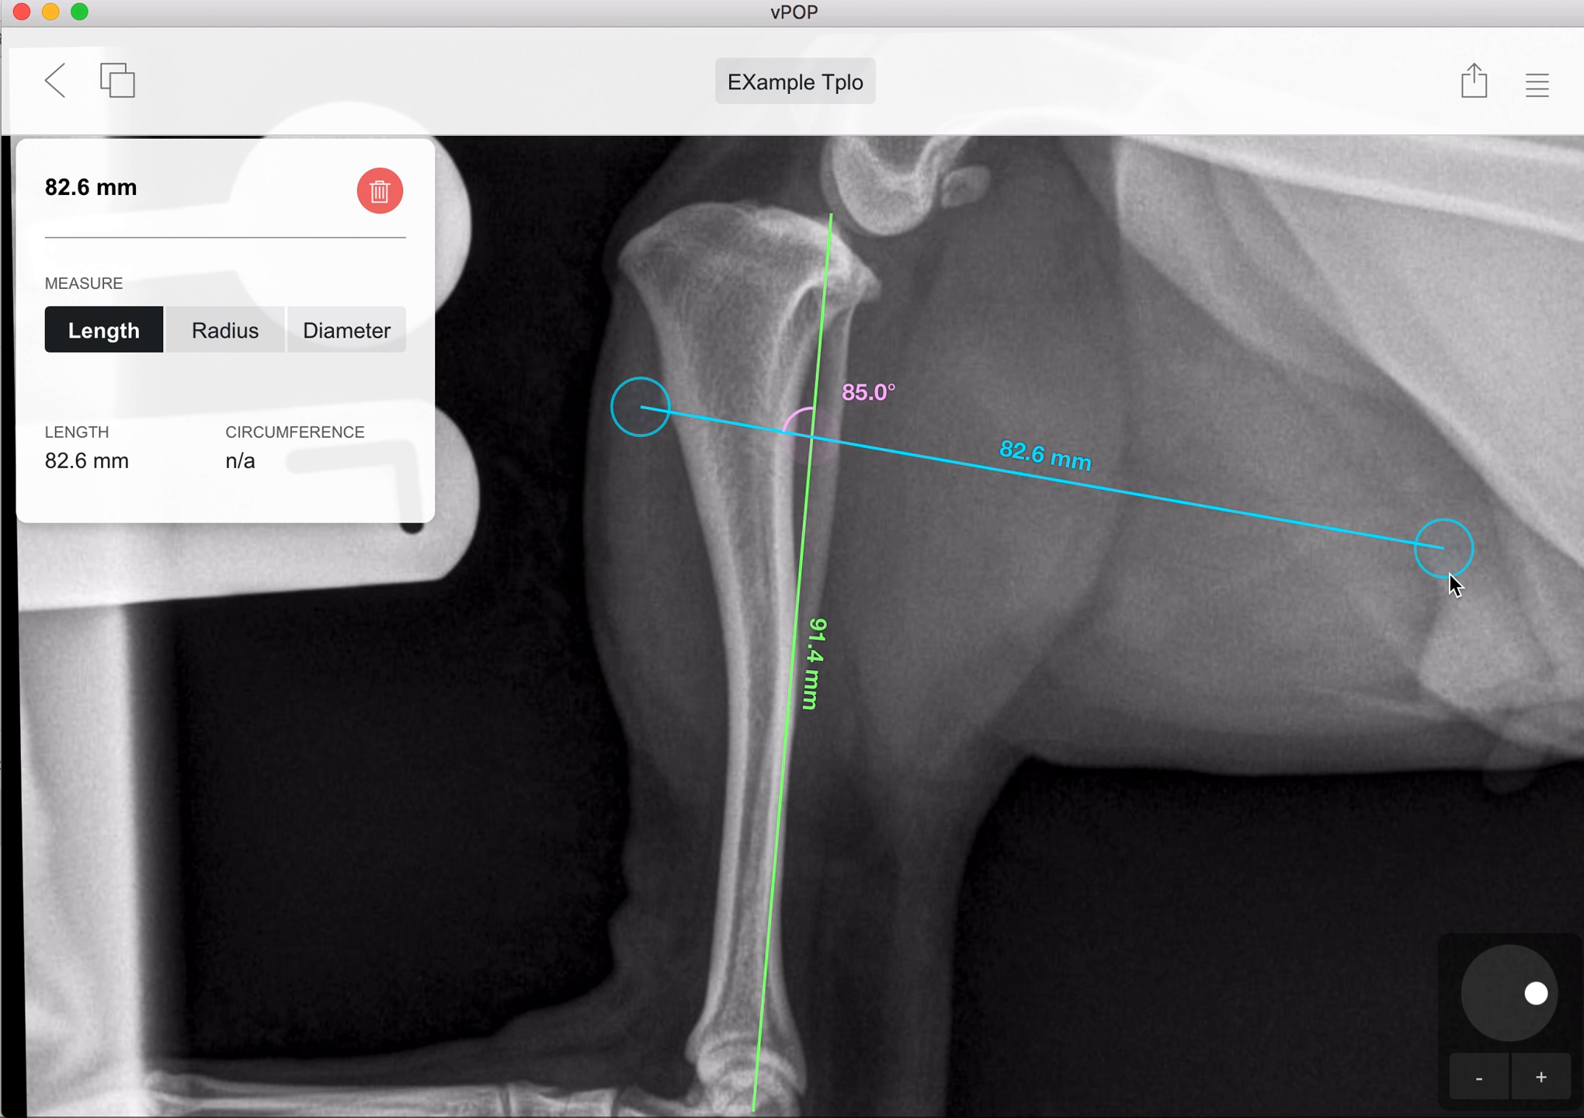
drag(1224, 511, 1095, 283)
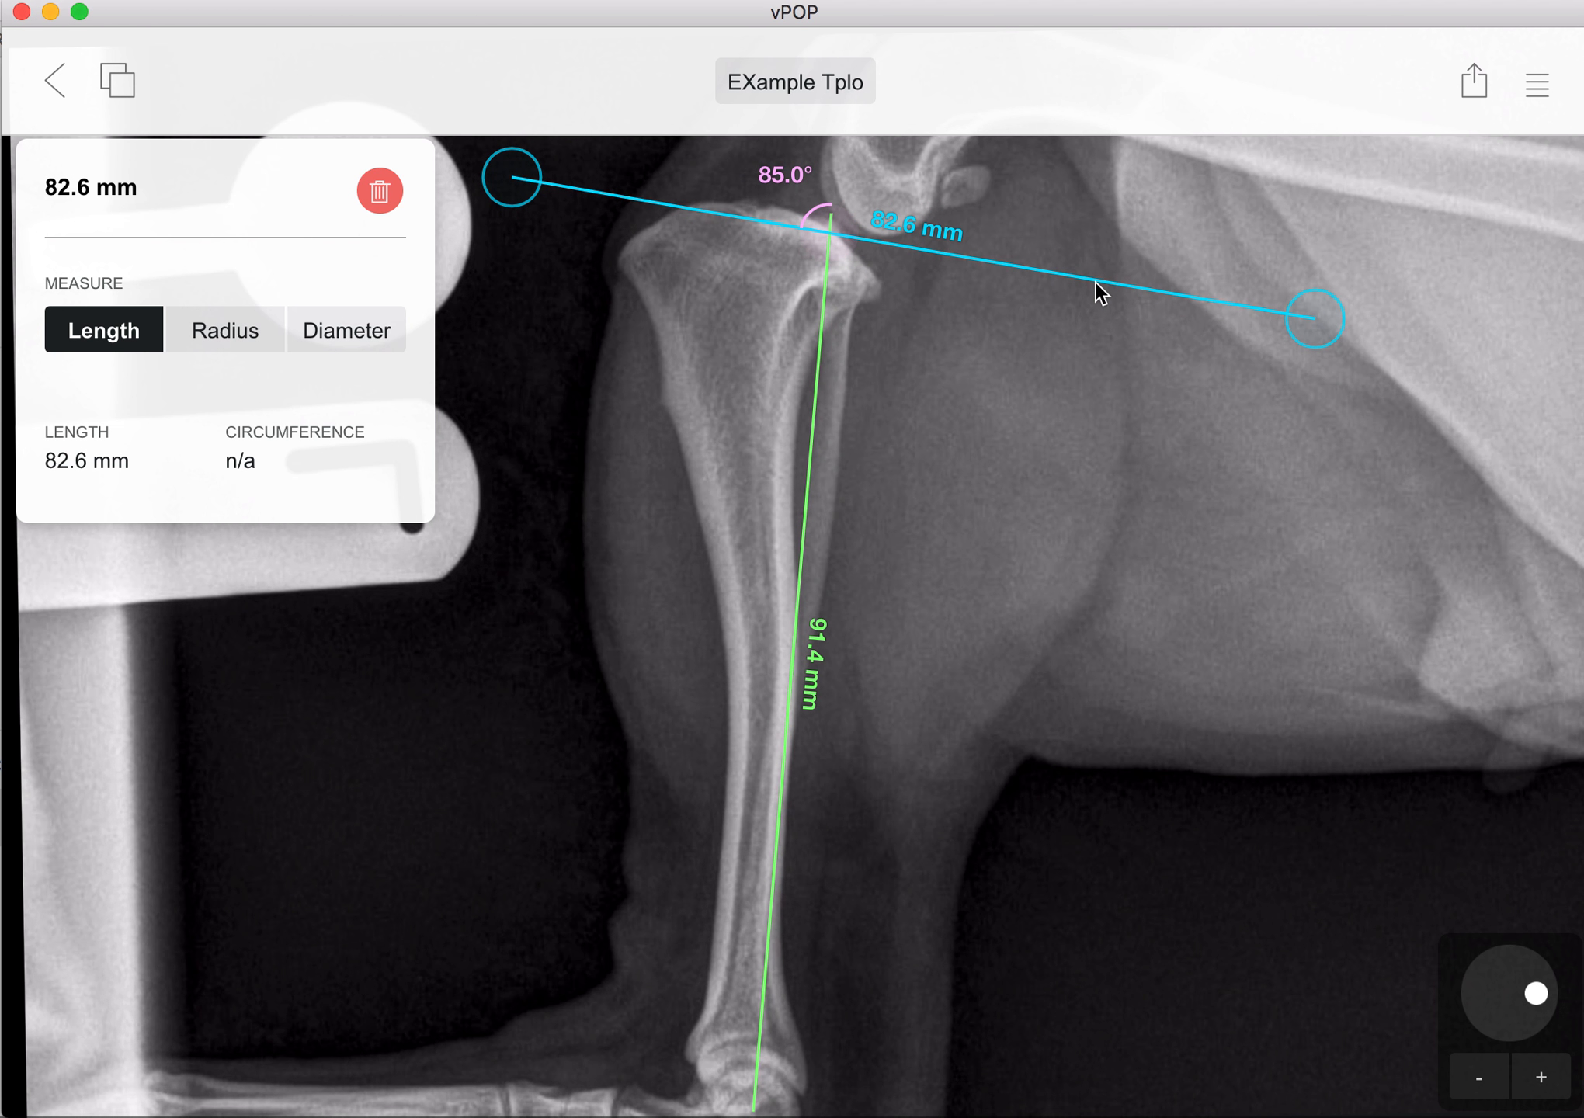
Step: Add a crescentic saw blade centred on the intersection of the two lines and rotate its arc across the proximal tibia
click(1538, 87)
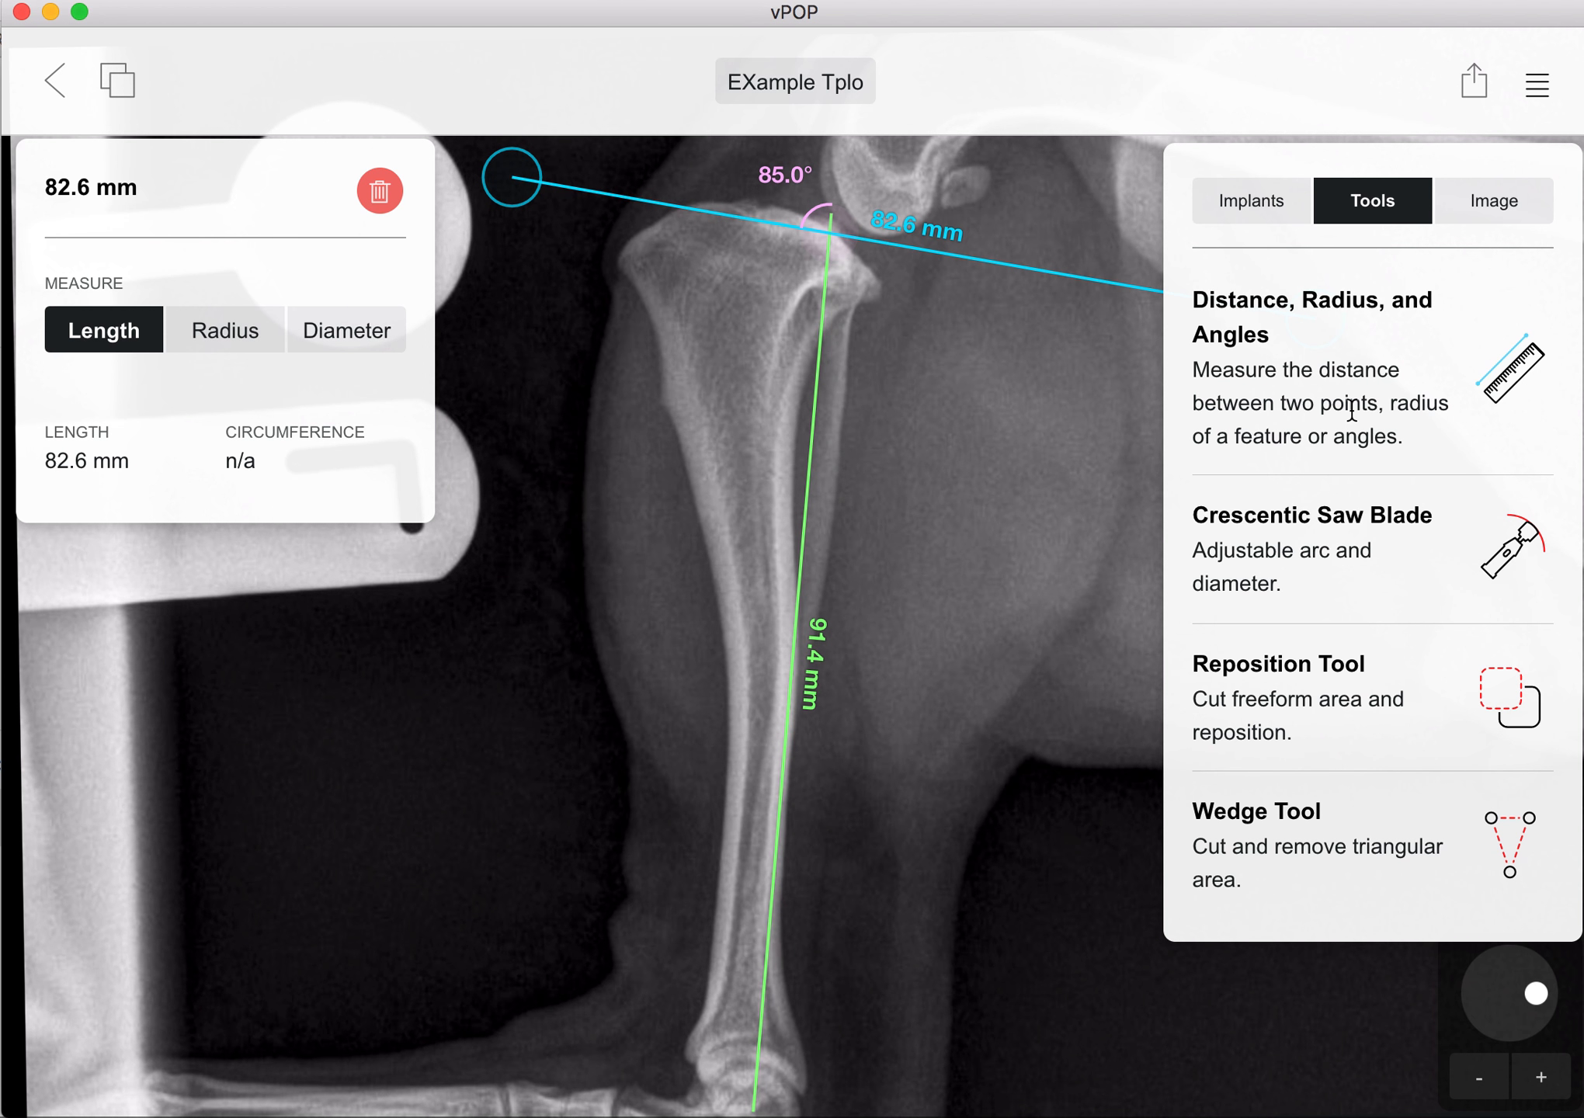
click(1335, 544)
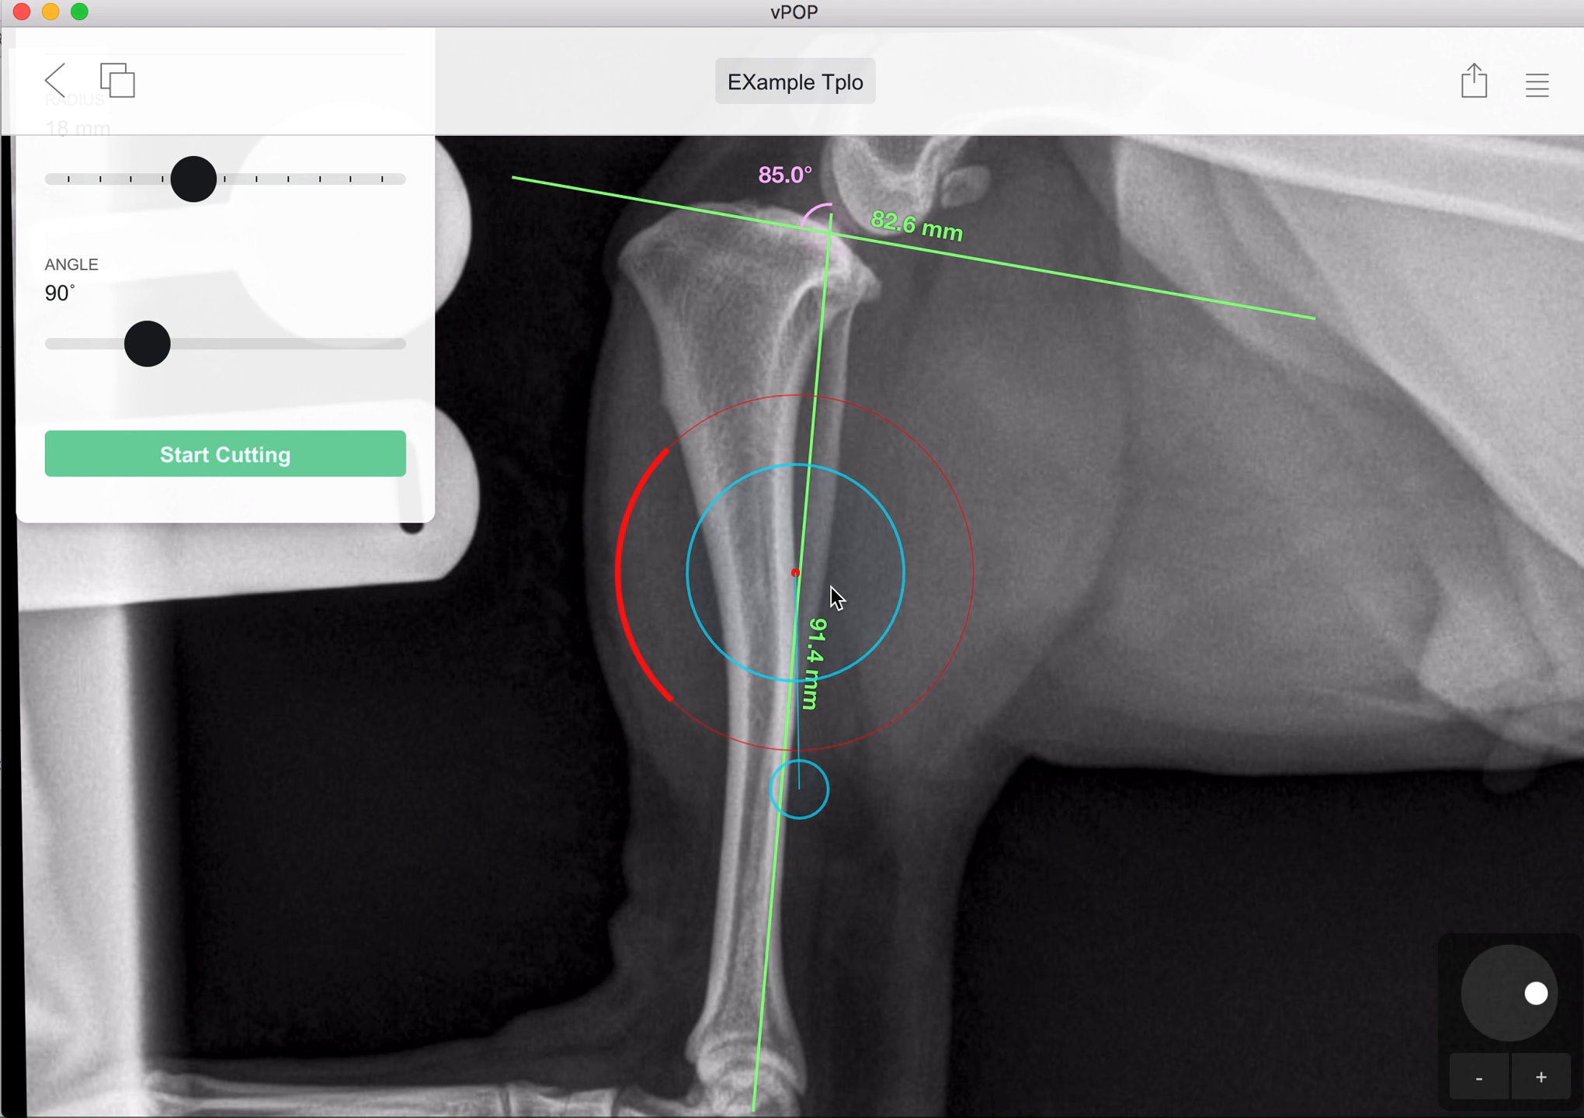
drag(831, 588, 869, 250)
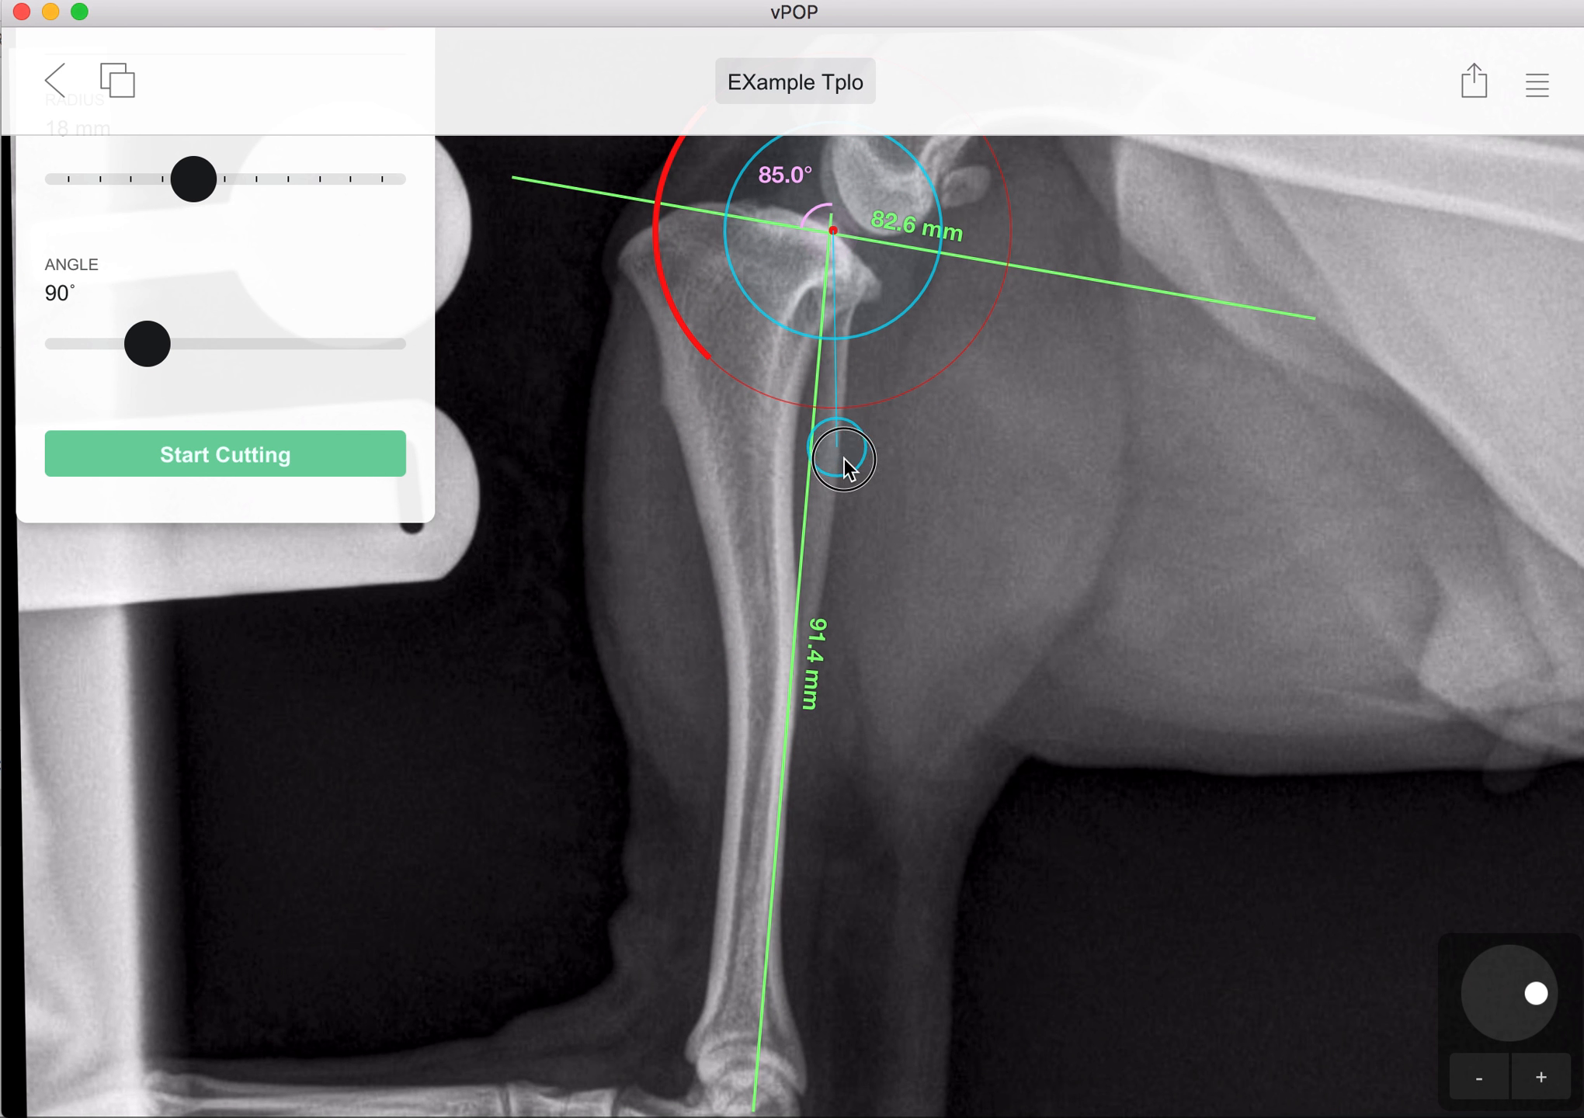
drag(844, 462, 1123, 612)
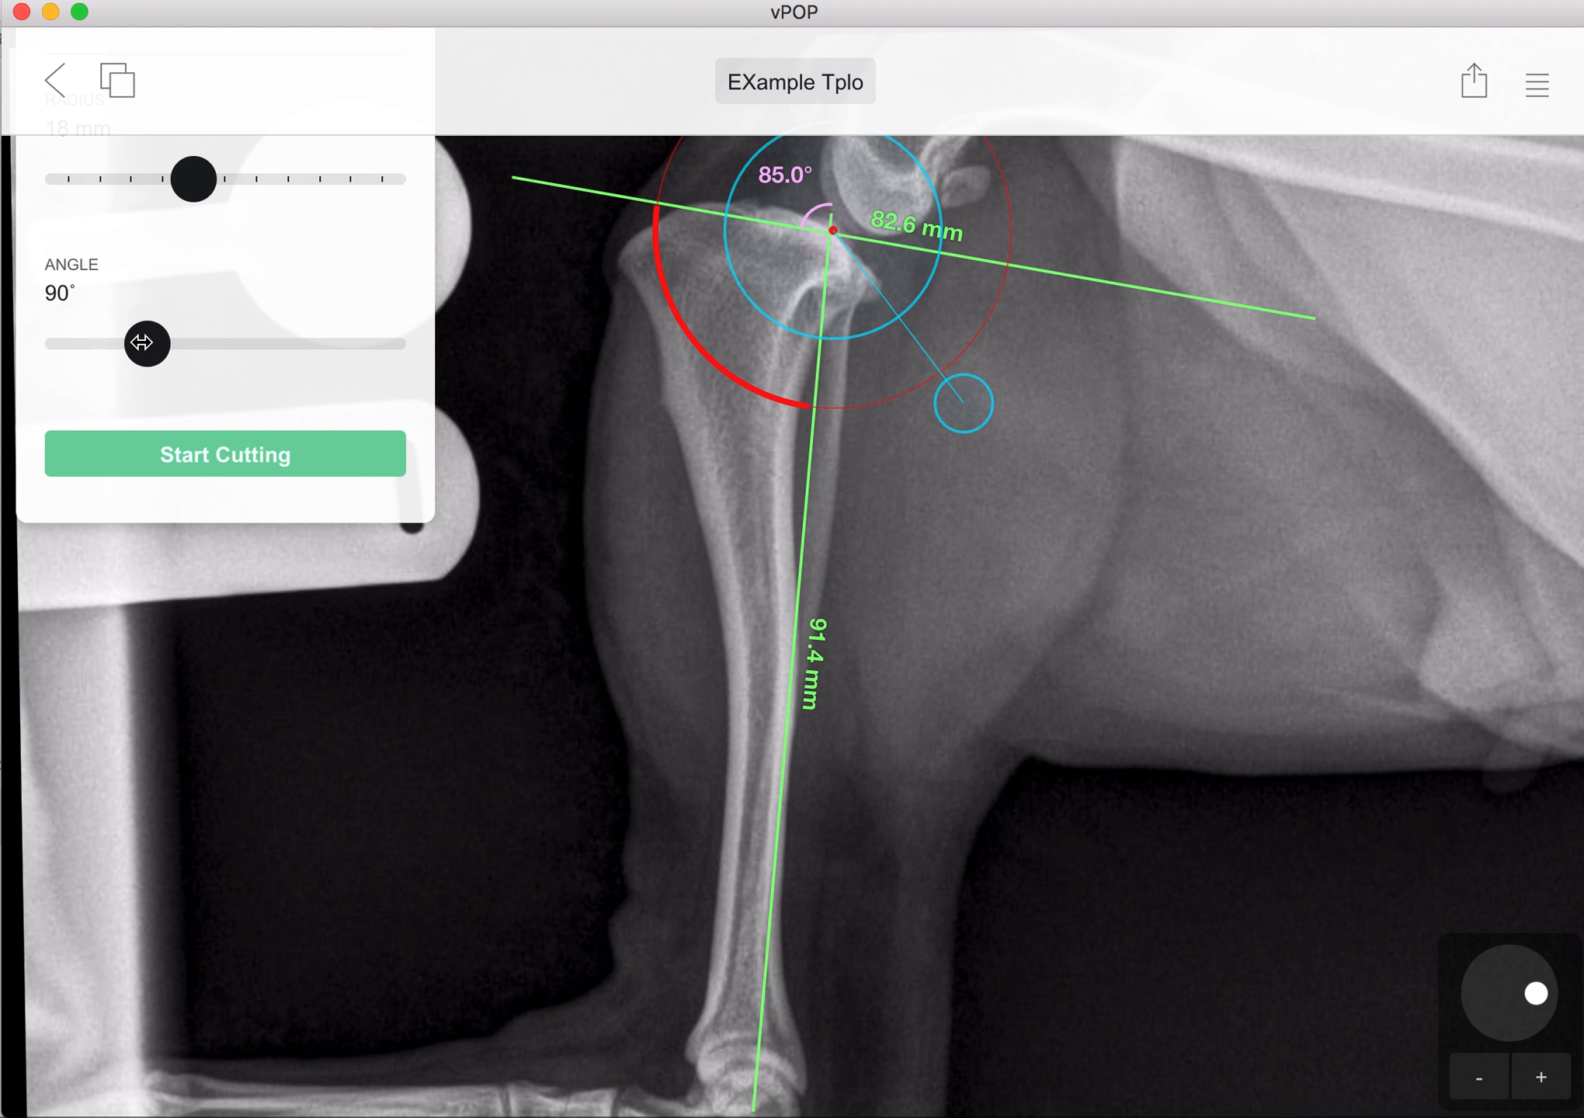
Step: Set the saw blade's radius to 15 mm and shift its centre slightly upward
drag(192, 180, 155, 200)
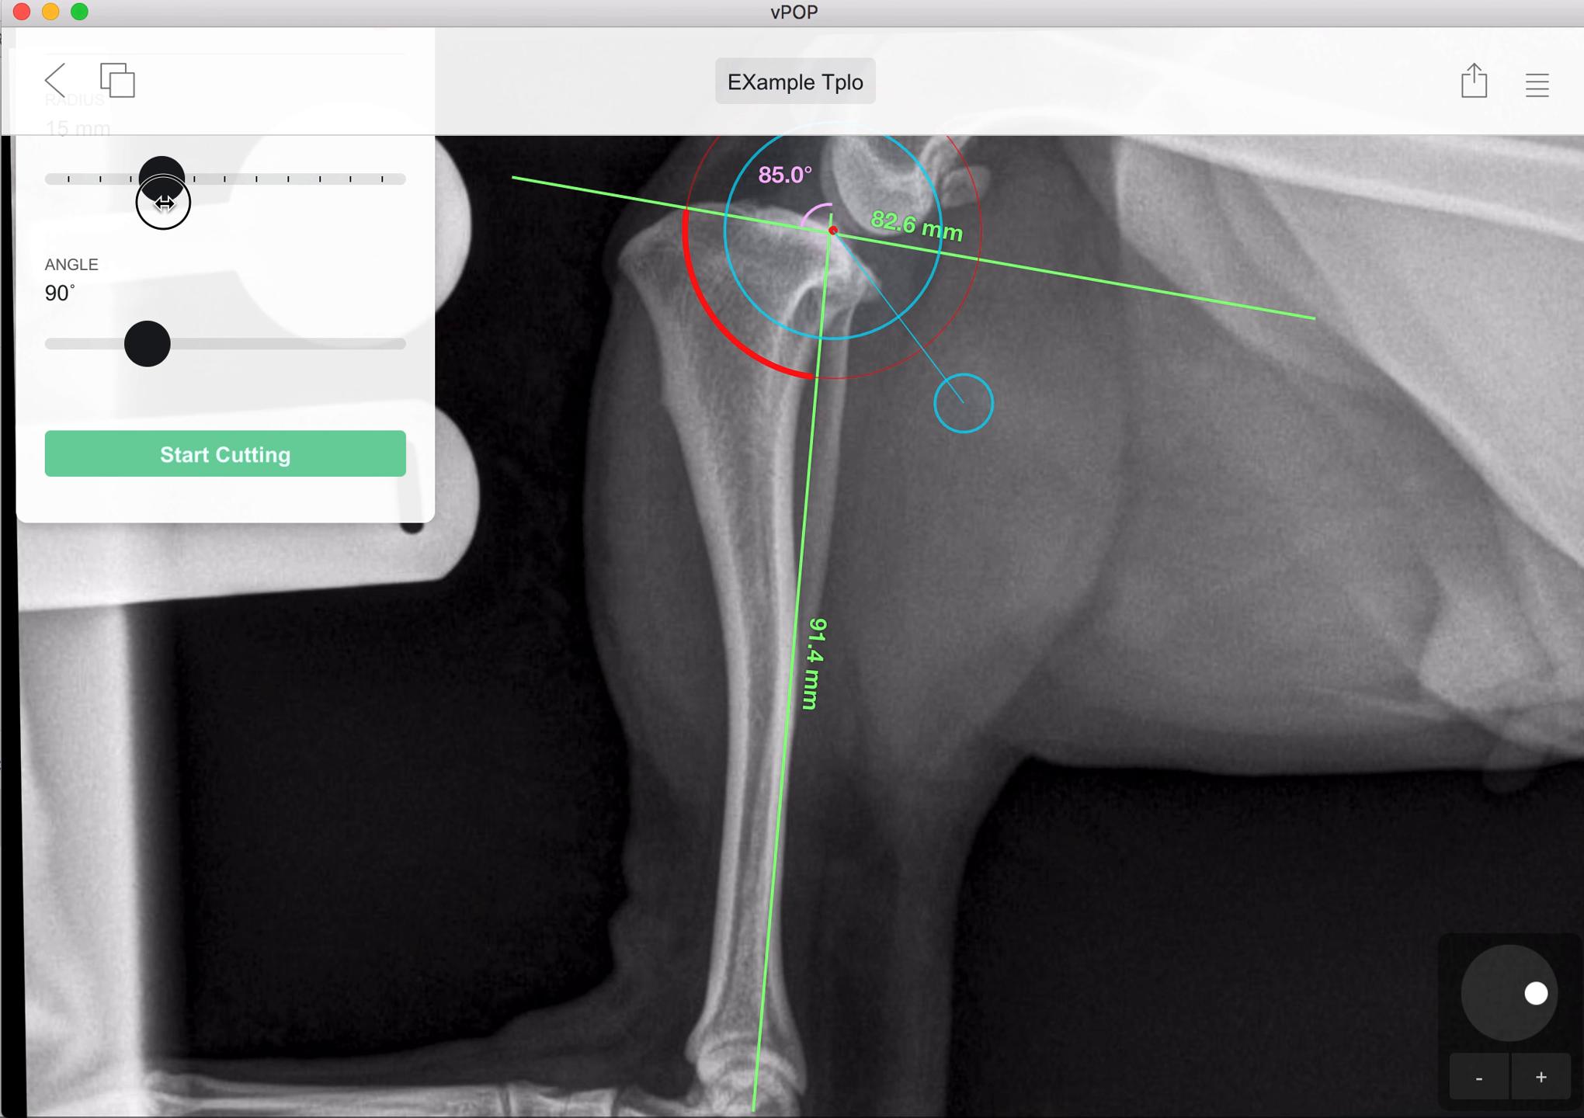
drag(147, 211, 165, 211)
drag(873, 288, 873, 281)
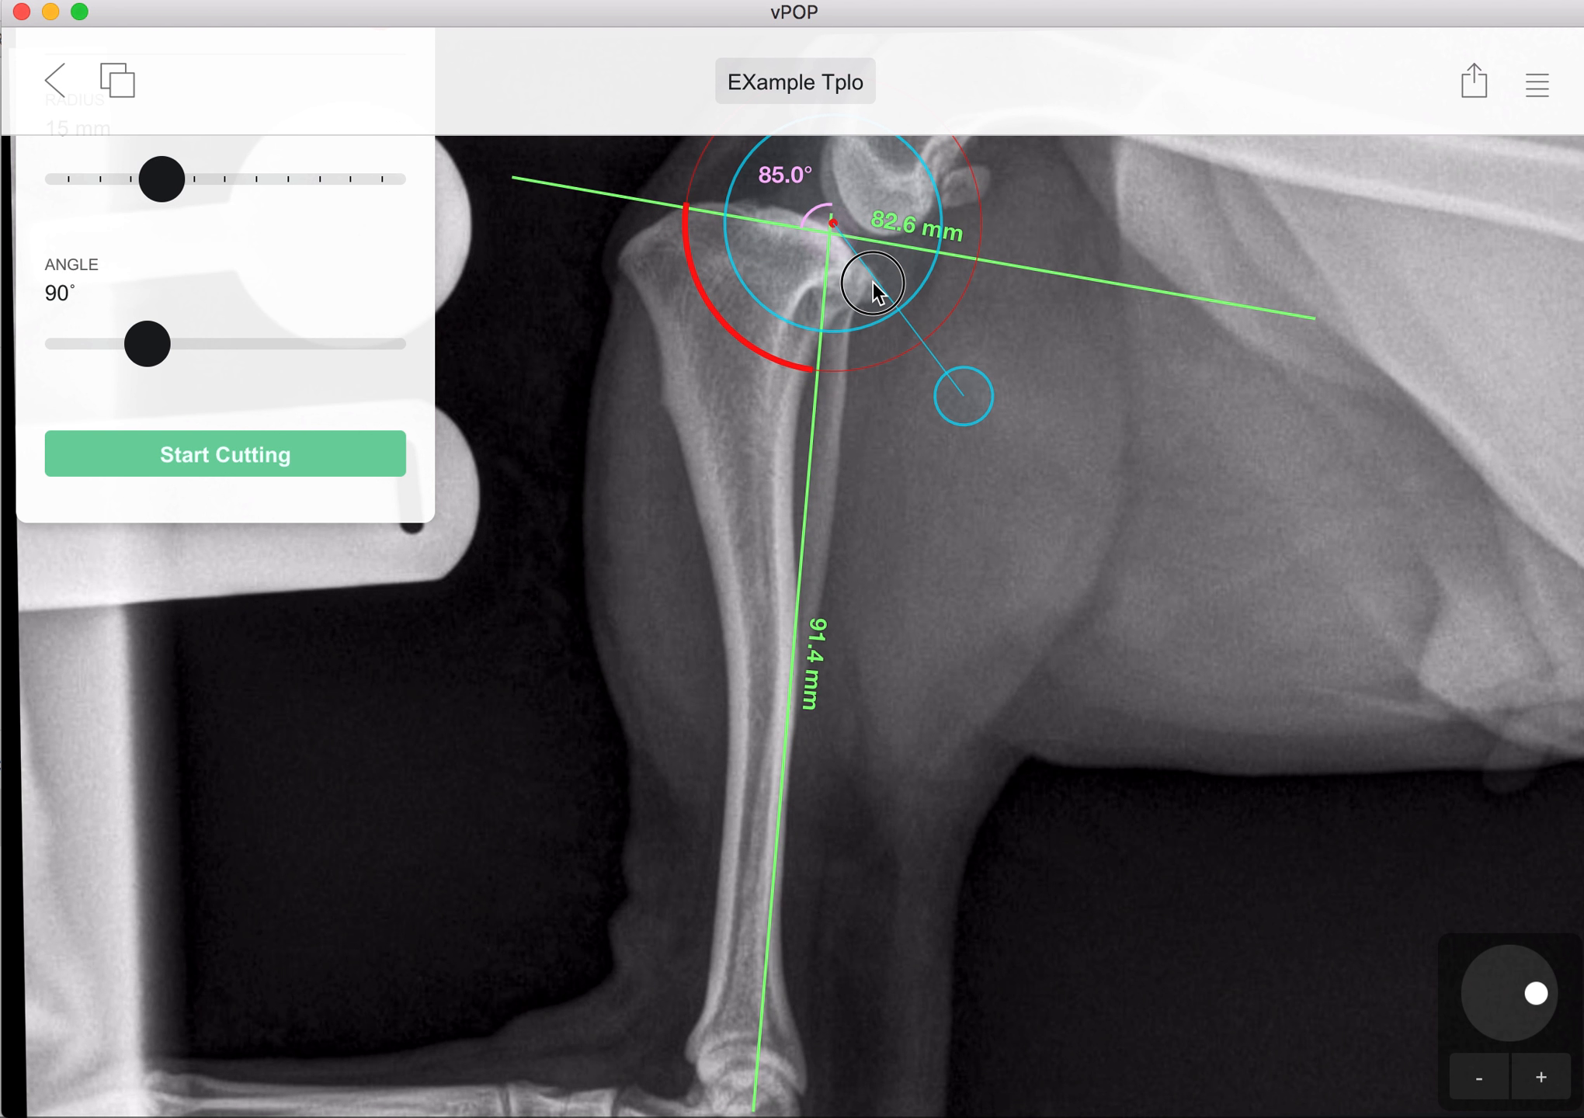
Step: Cut the proximal tibial segment along the saw arc around the plateau and rotate it to -26.4°
click(276, 456)
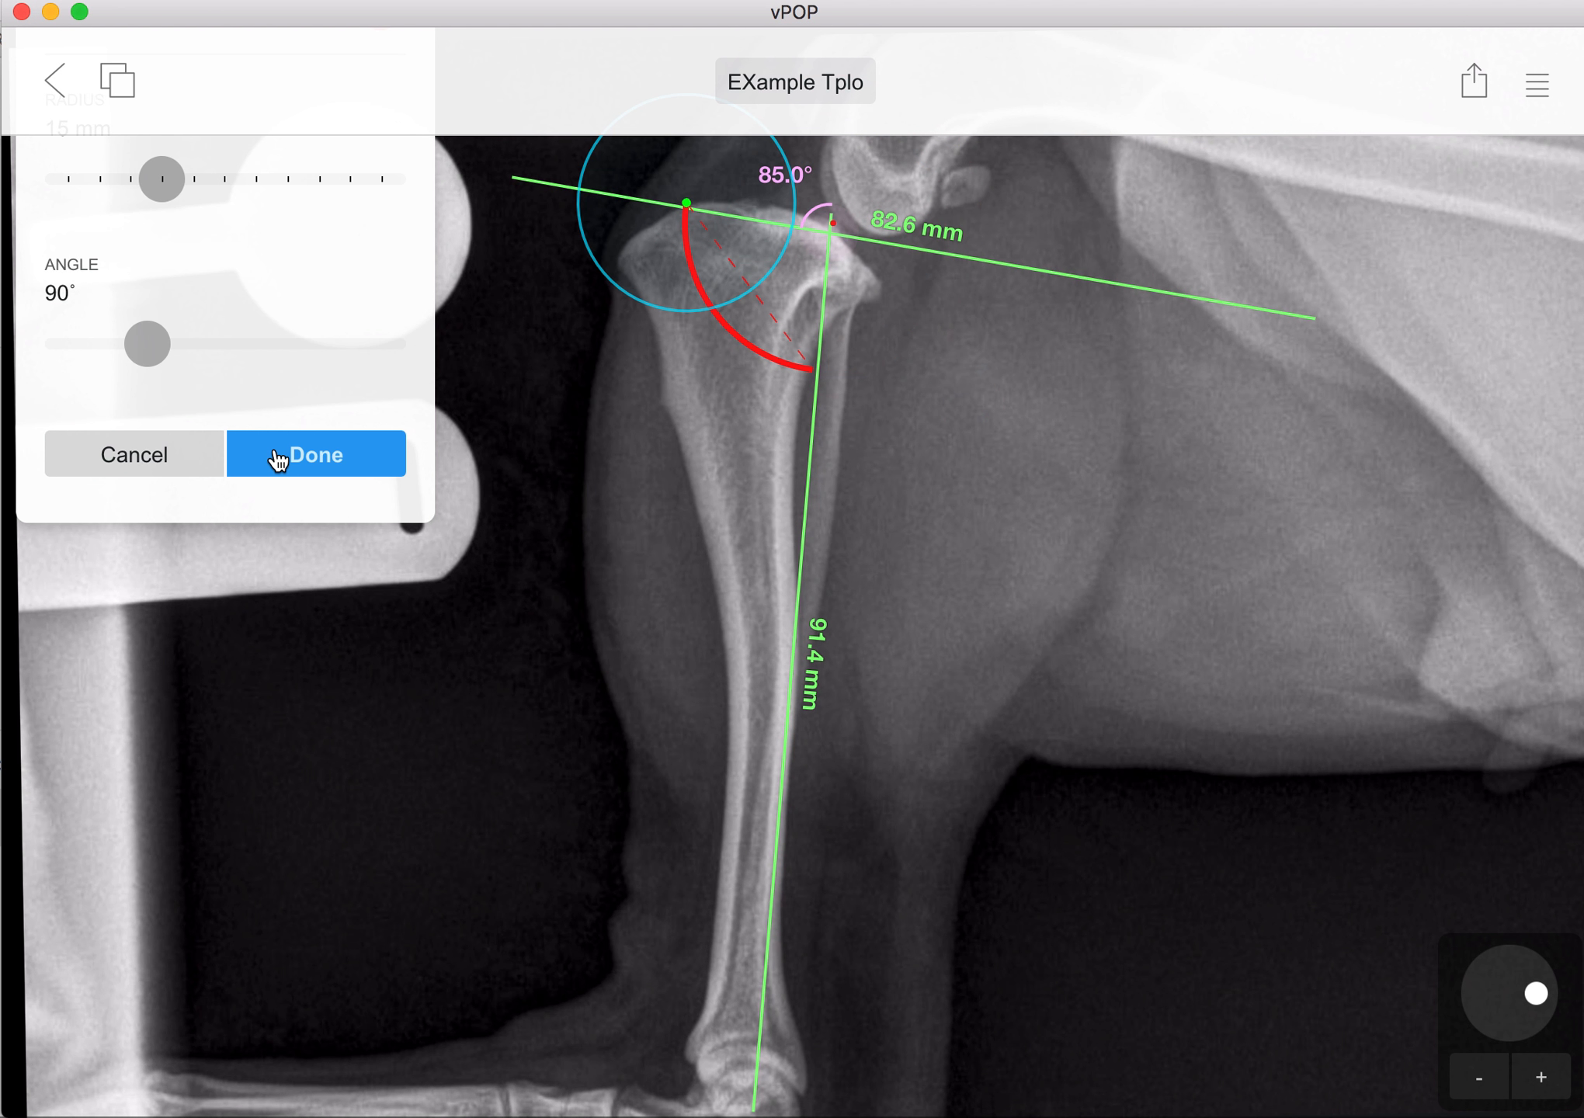
drag(716, 285, 854, 451)
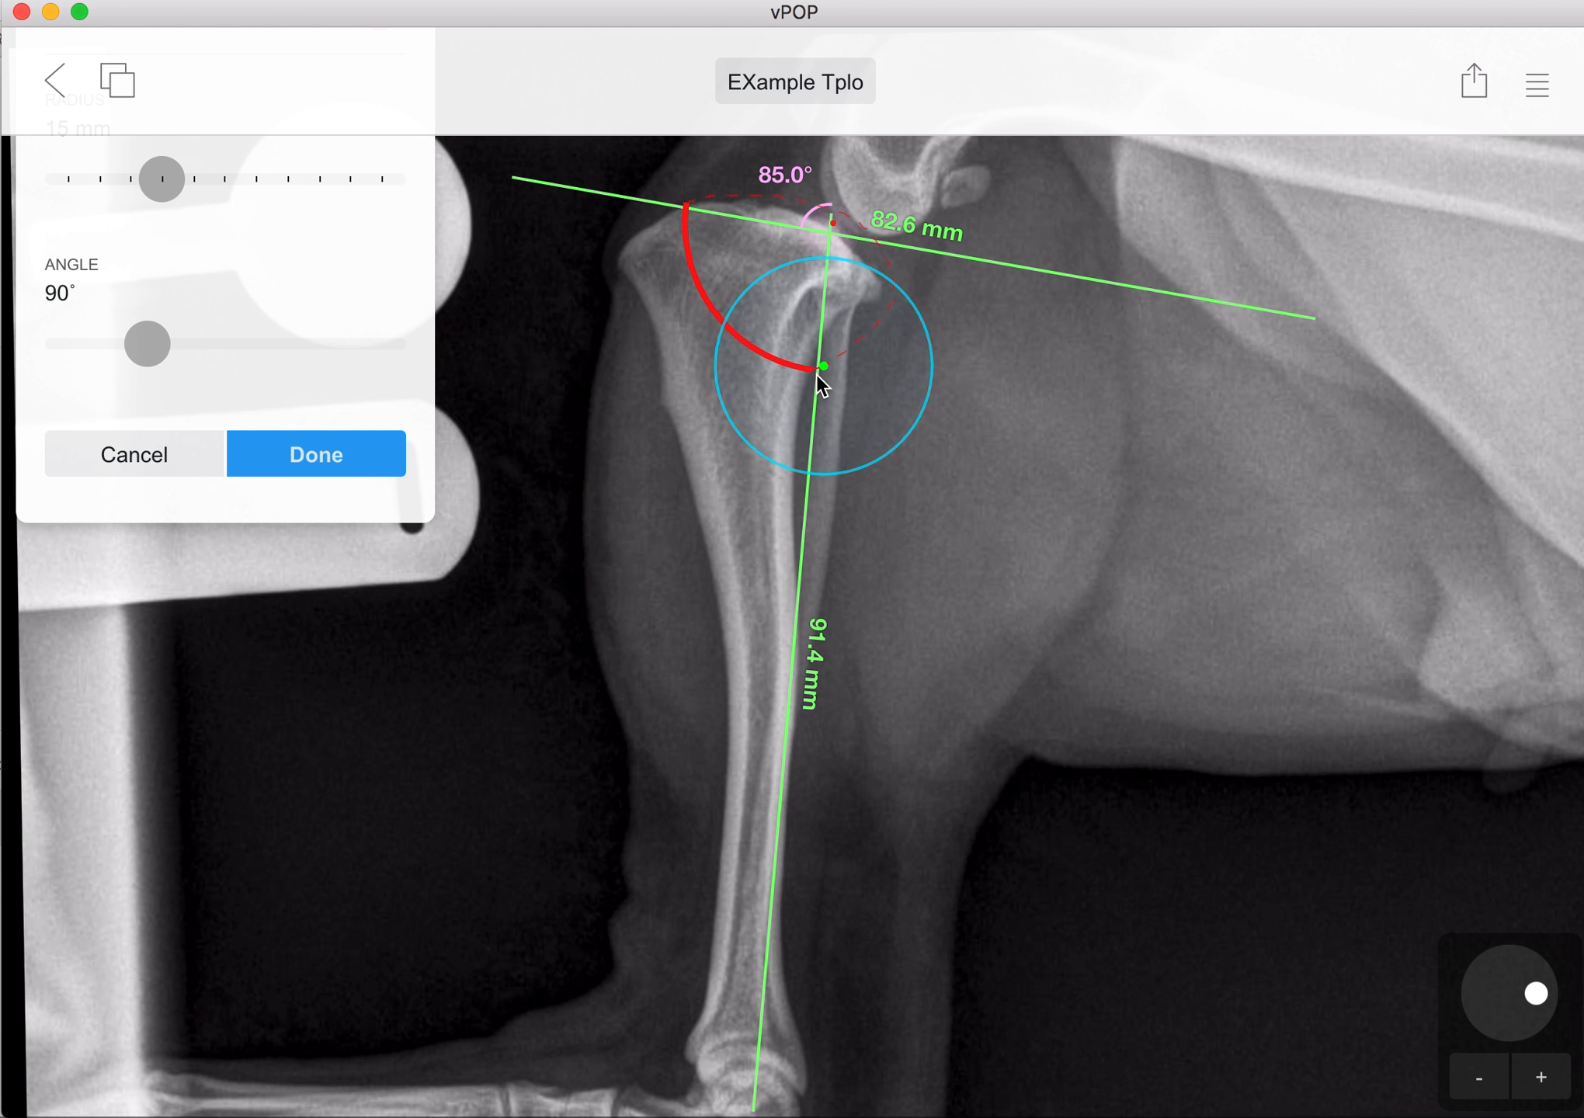
click(388, 456)
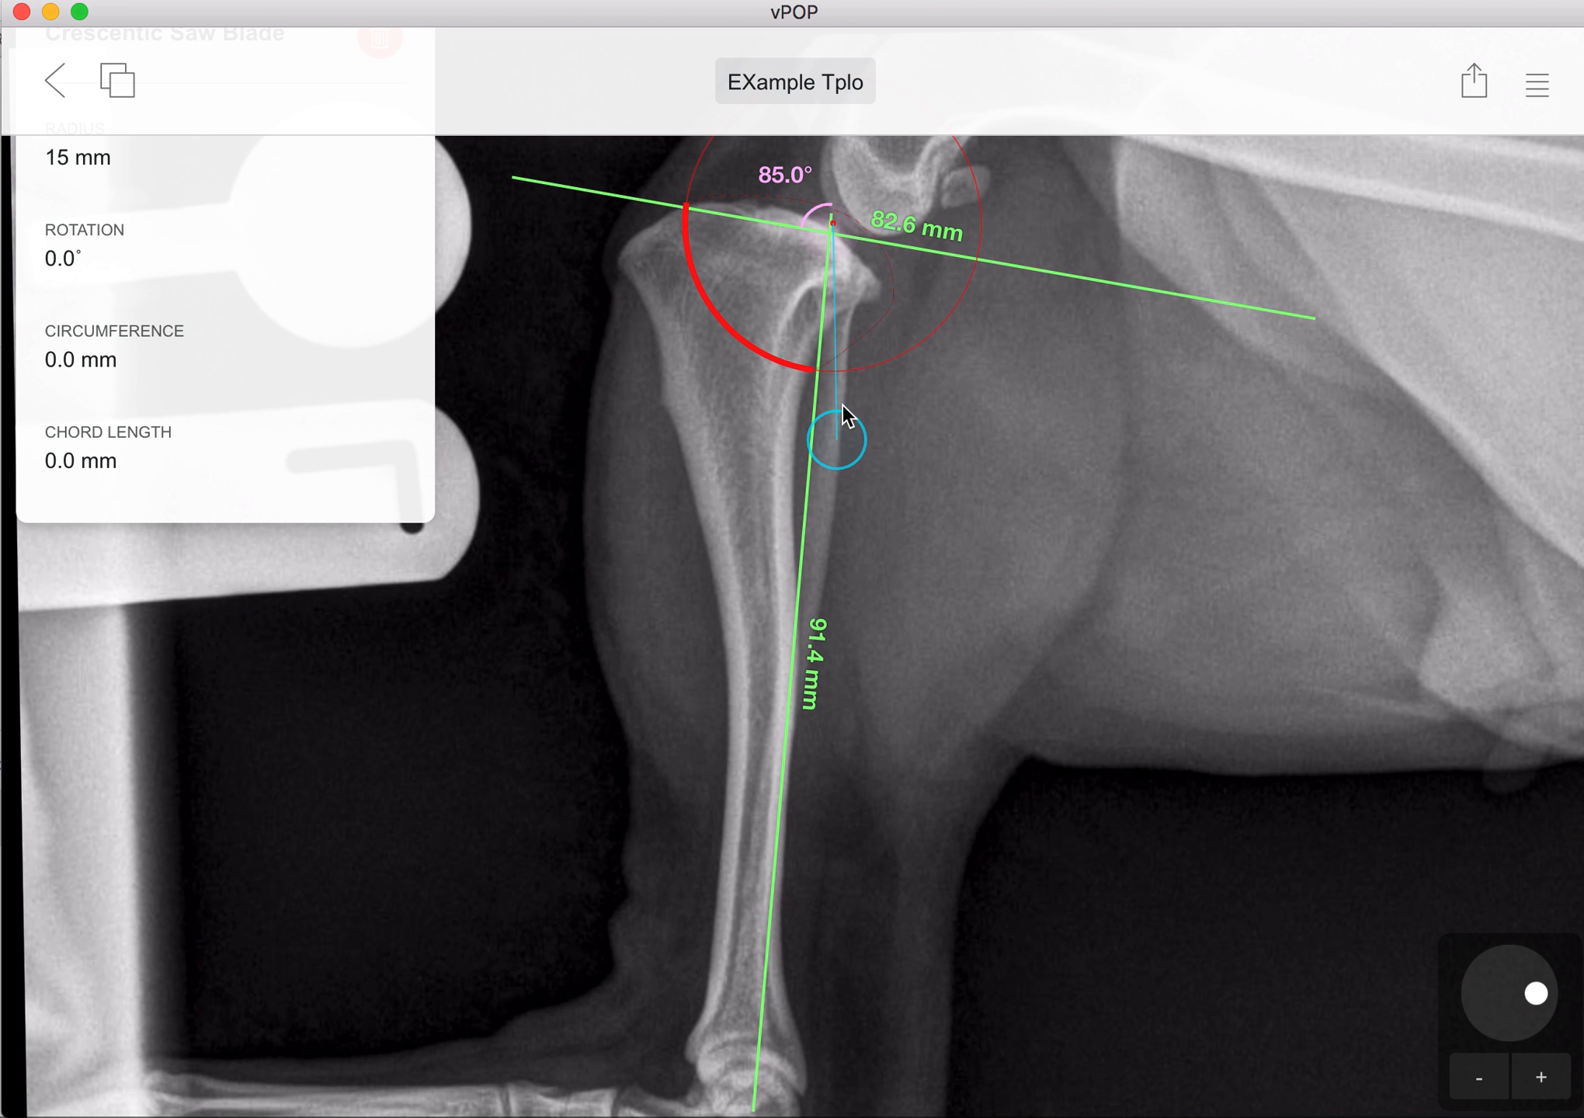
drag(829, 442, 1017, 567)
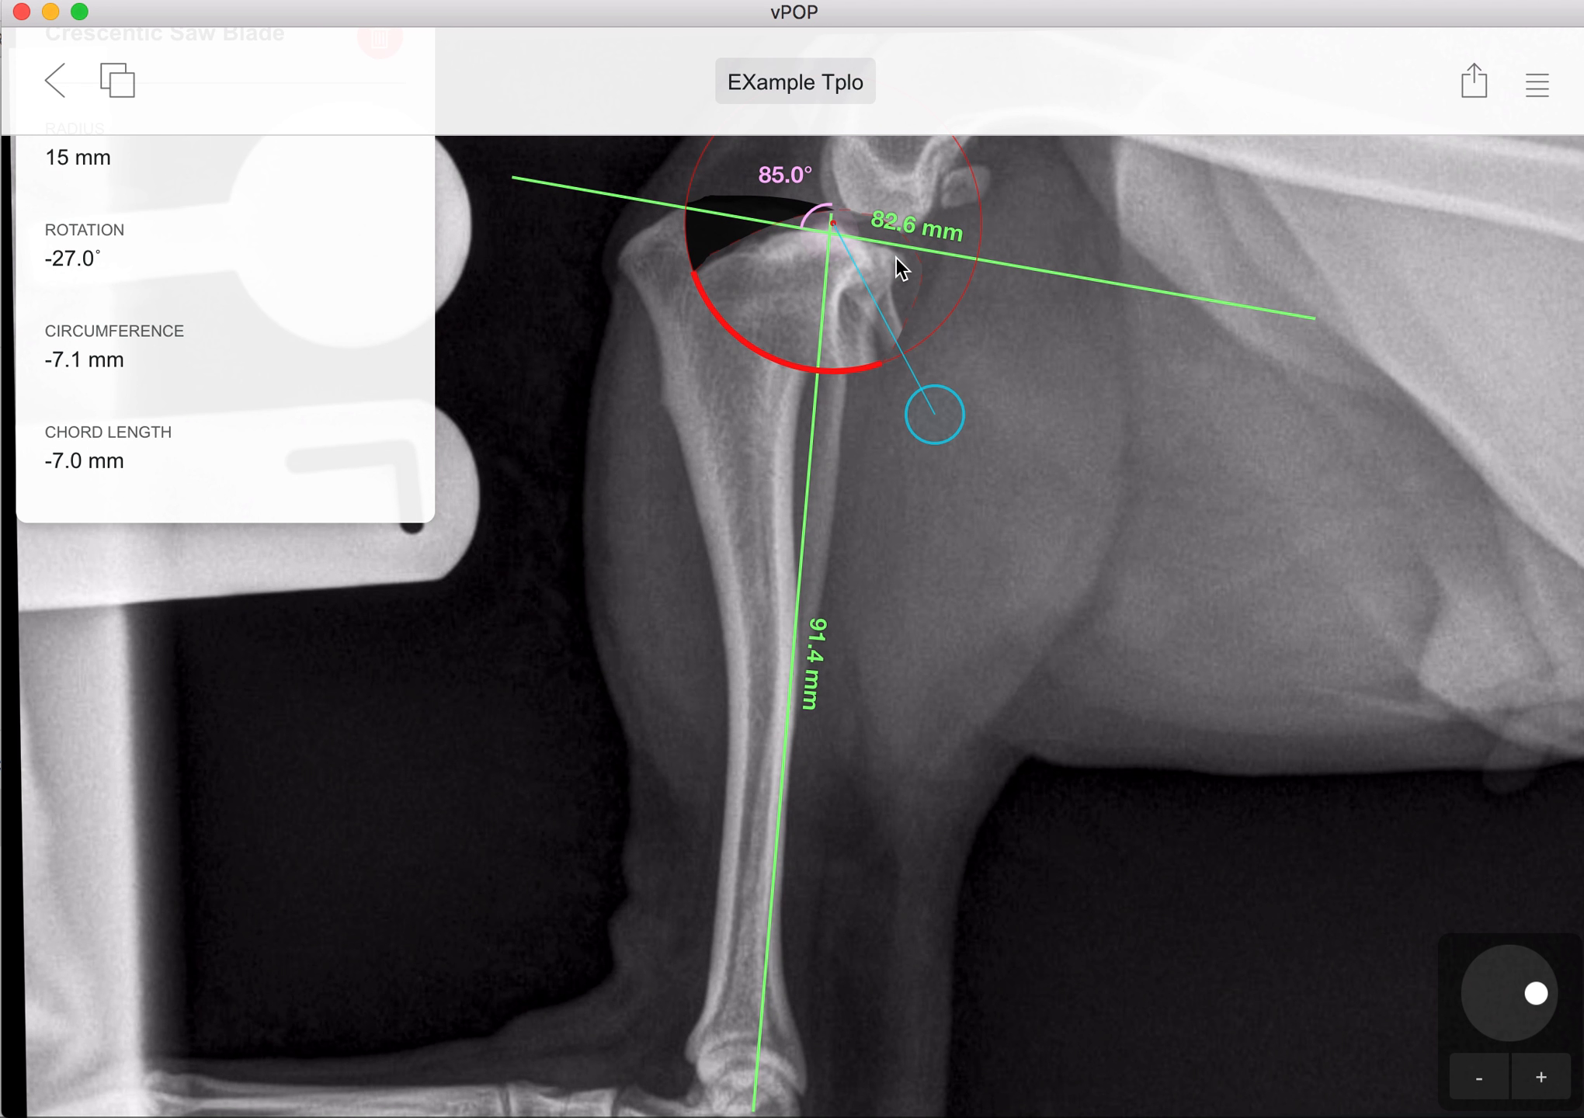
drag(955, 425, 967, 479)
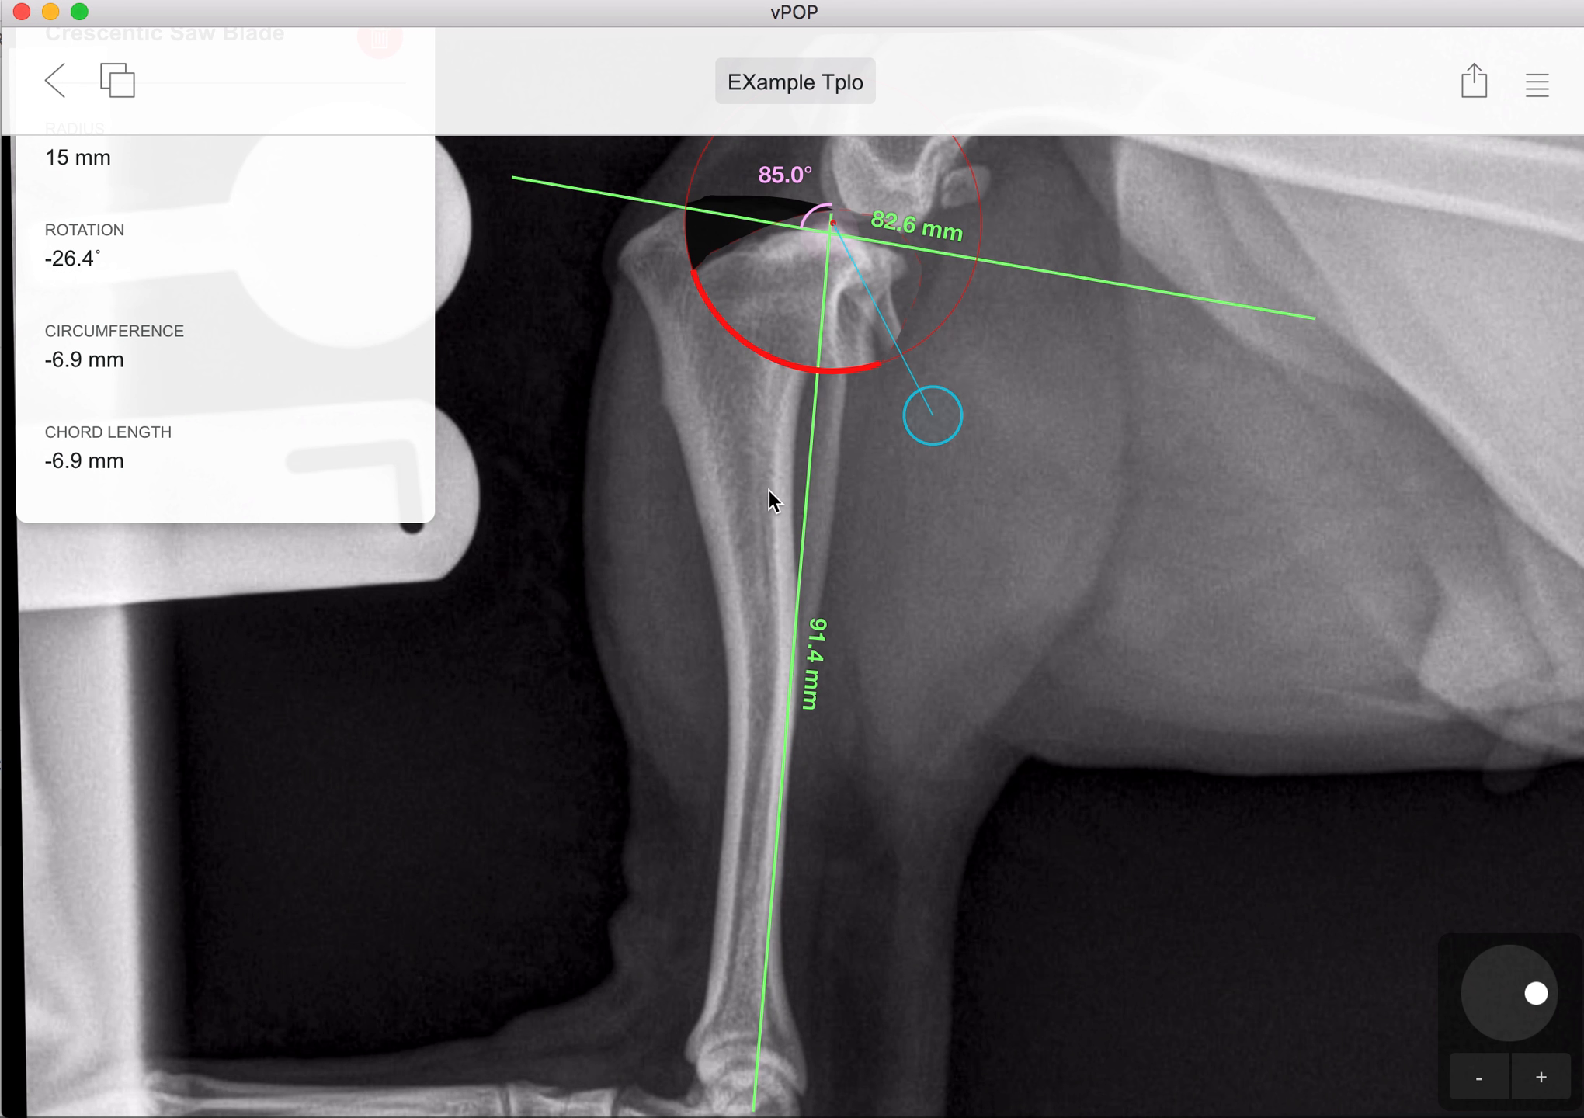
Step: Add a length measurement about 11 mm long from the caudal end of the saw cut up to the rotated plateau's caudal edge
click(1539, 87)
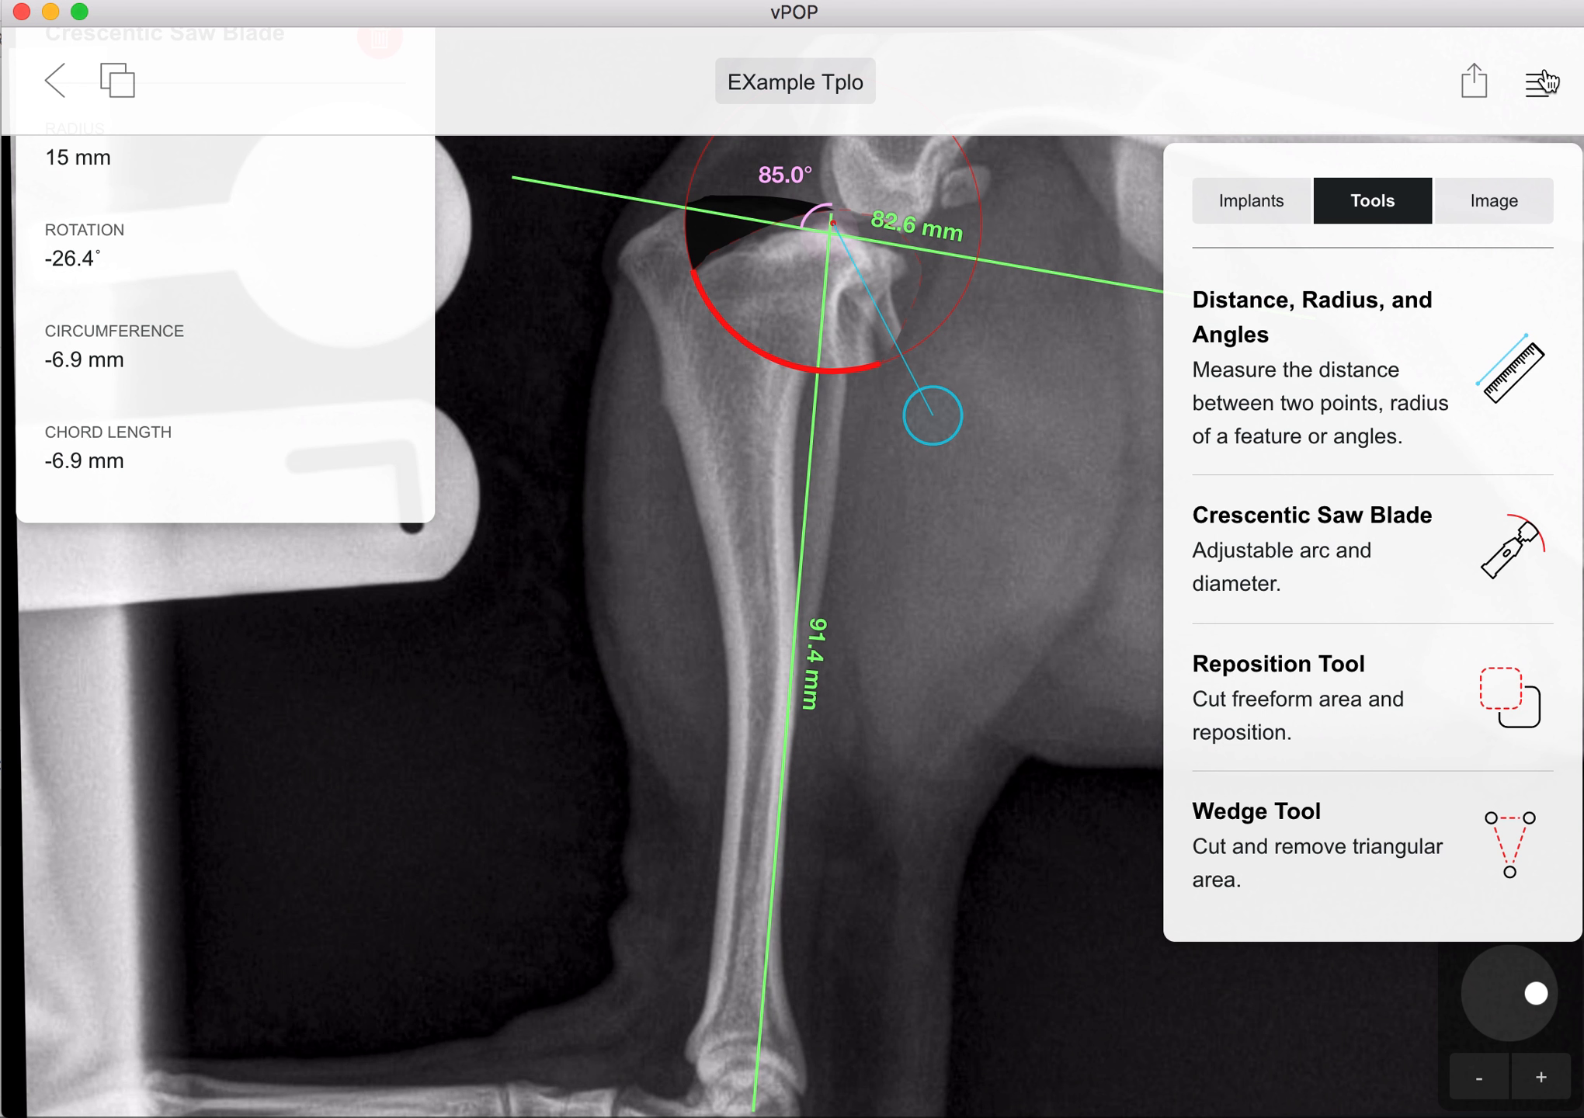
click(1369, 379)
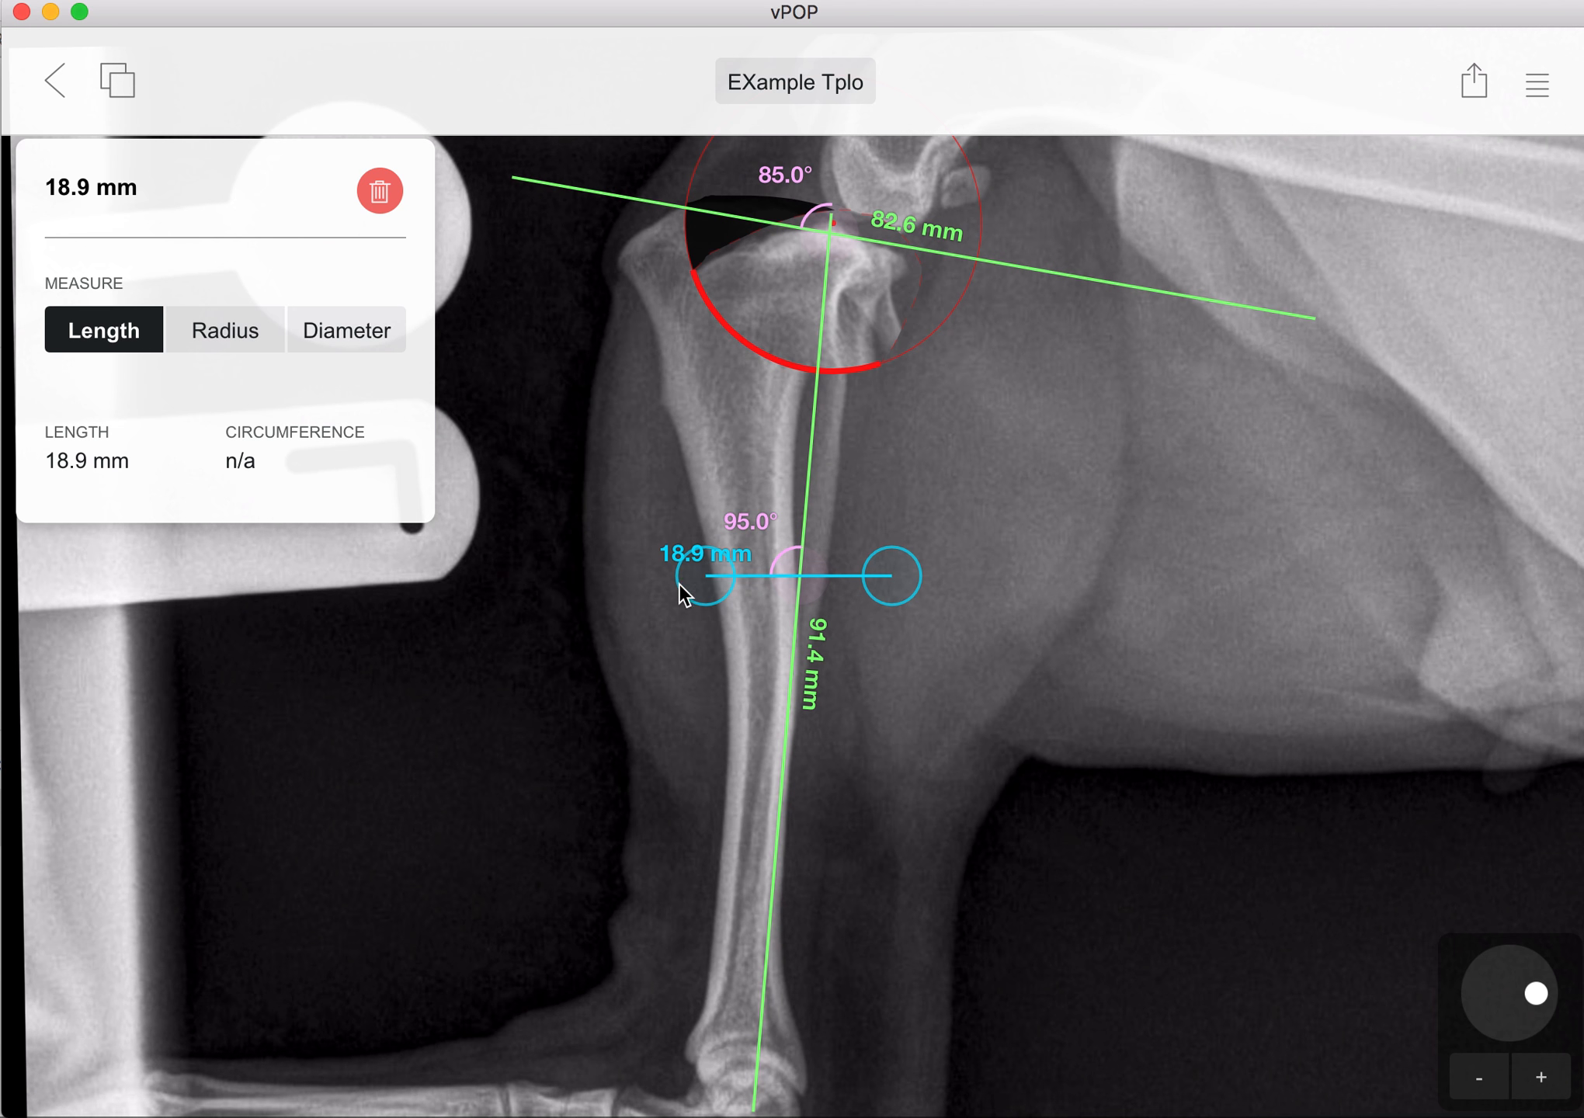
drag(680, 584, 612, 819)
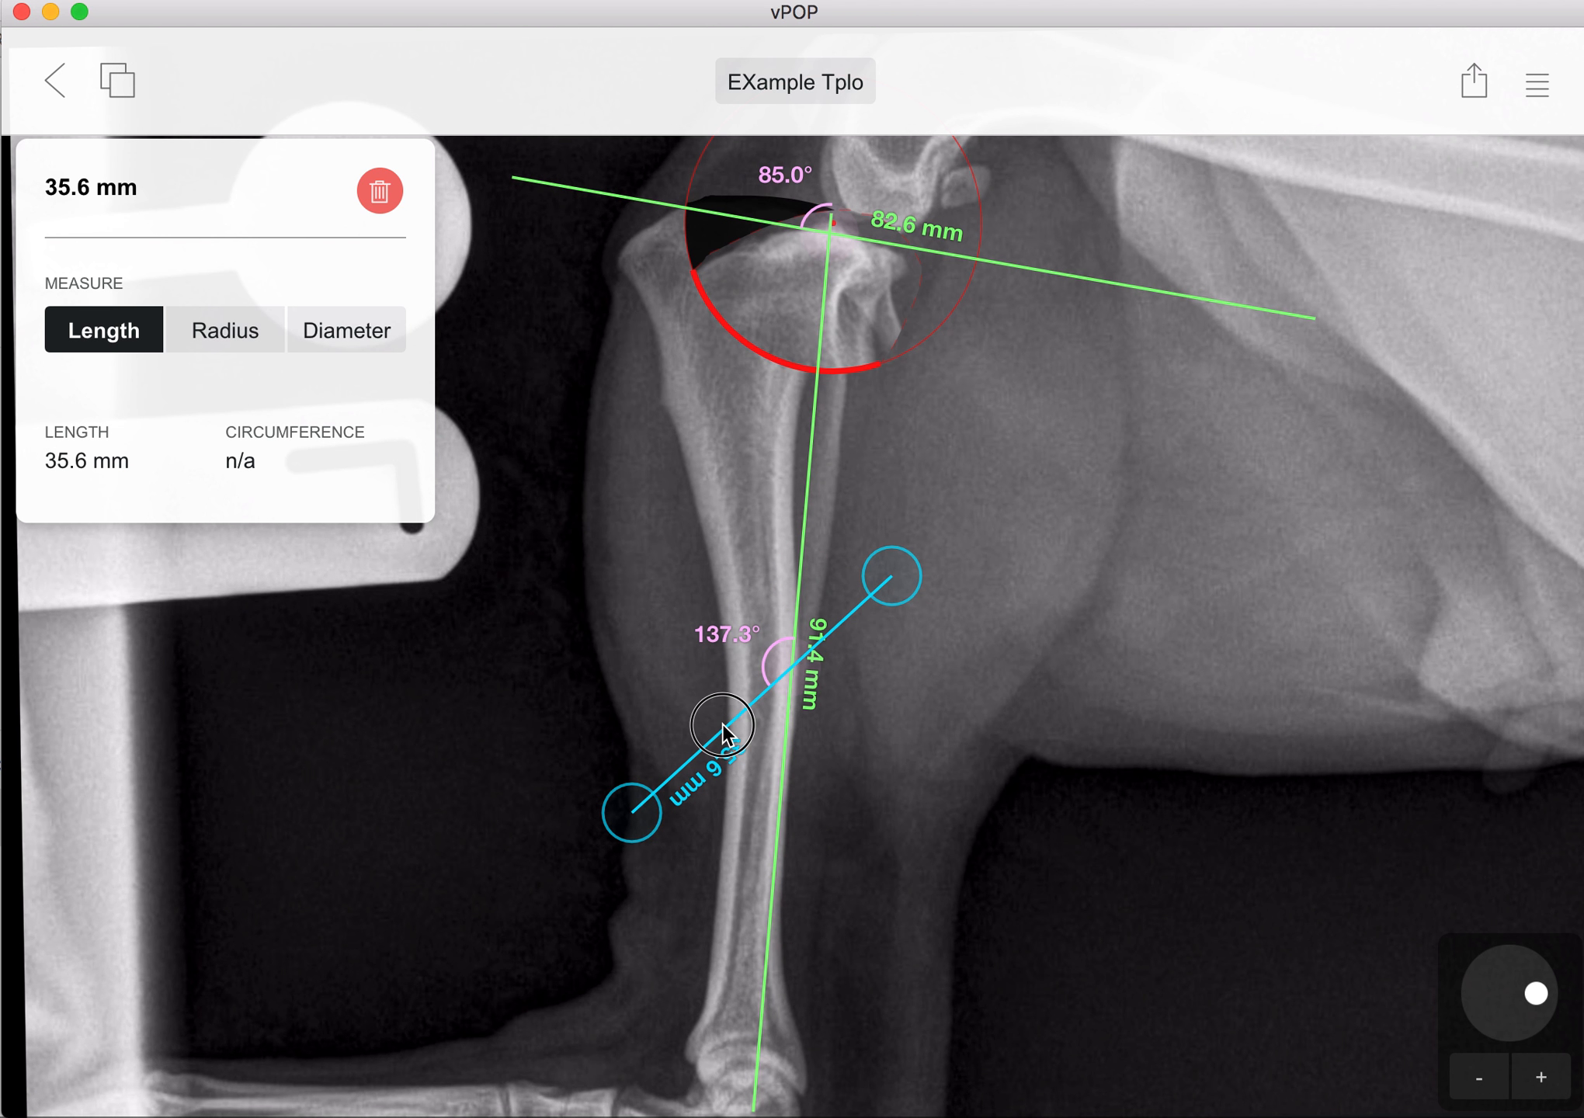
drag(723, 727, 521, 361)
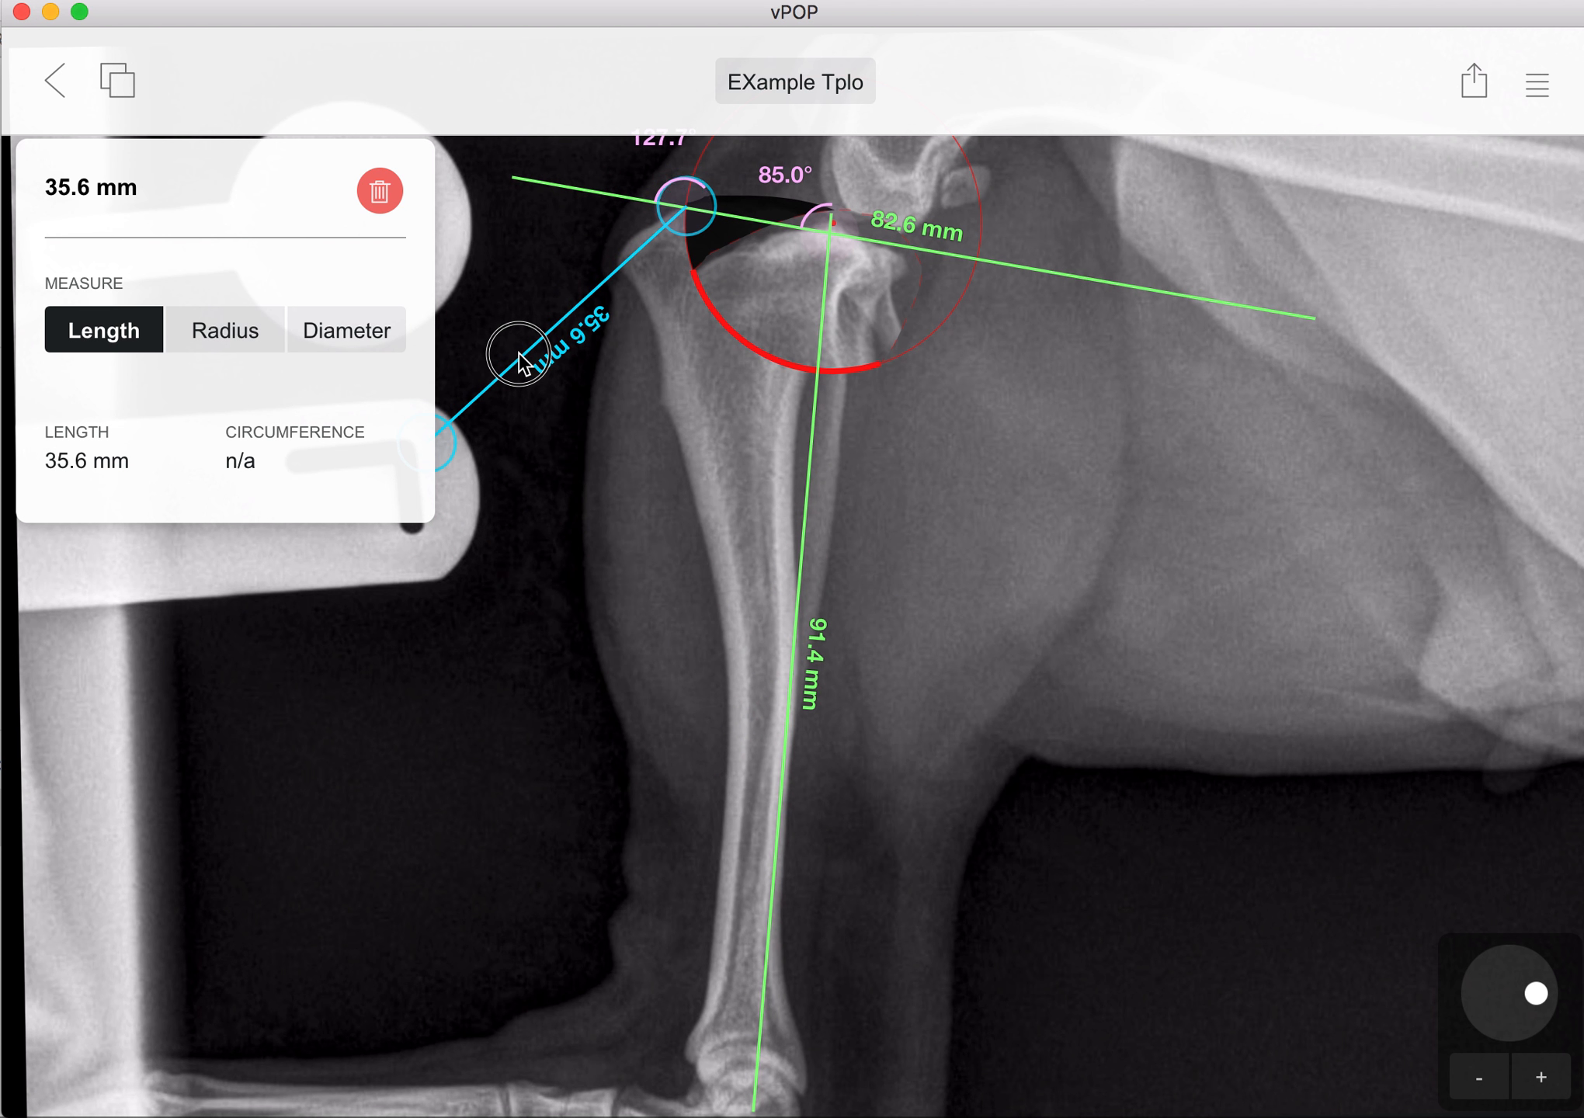
drag(511, 554, 598, 550)
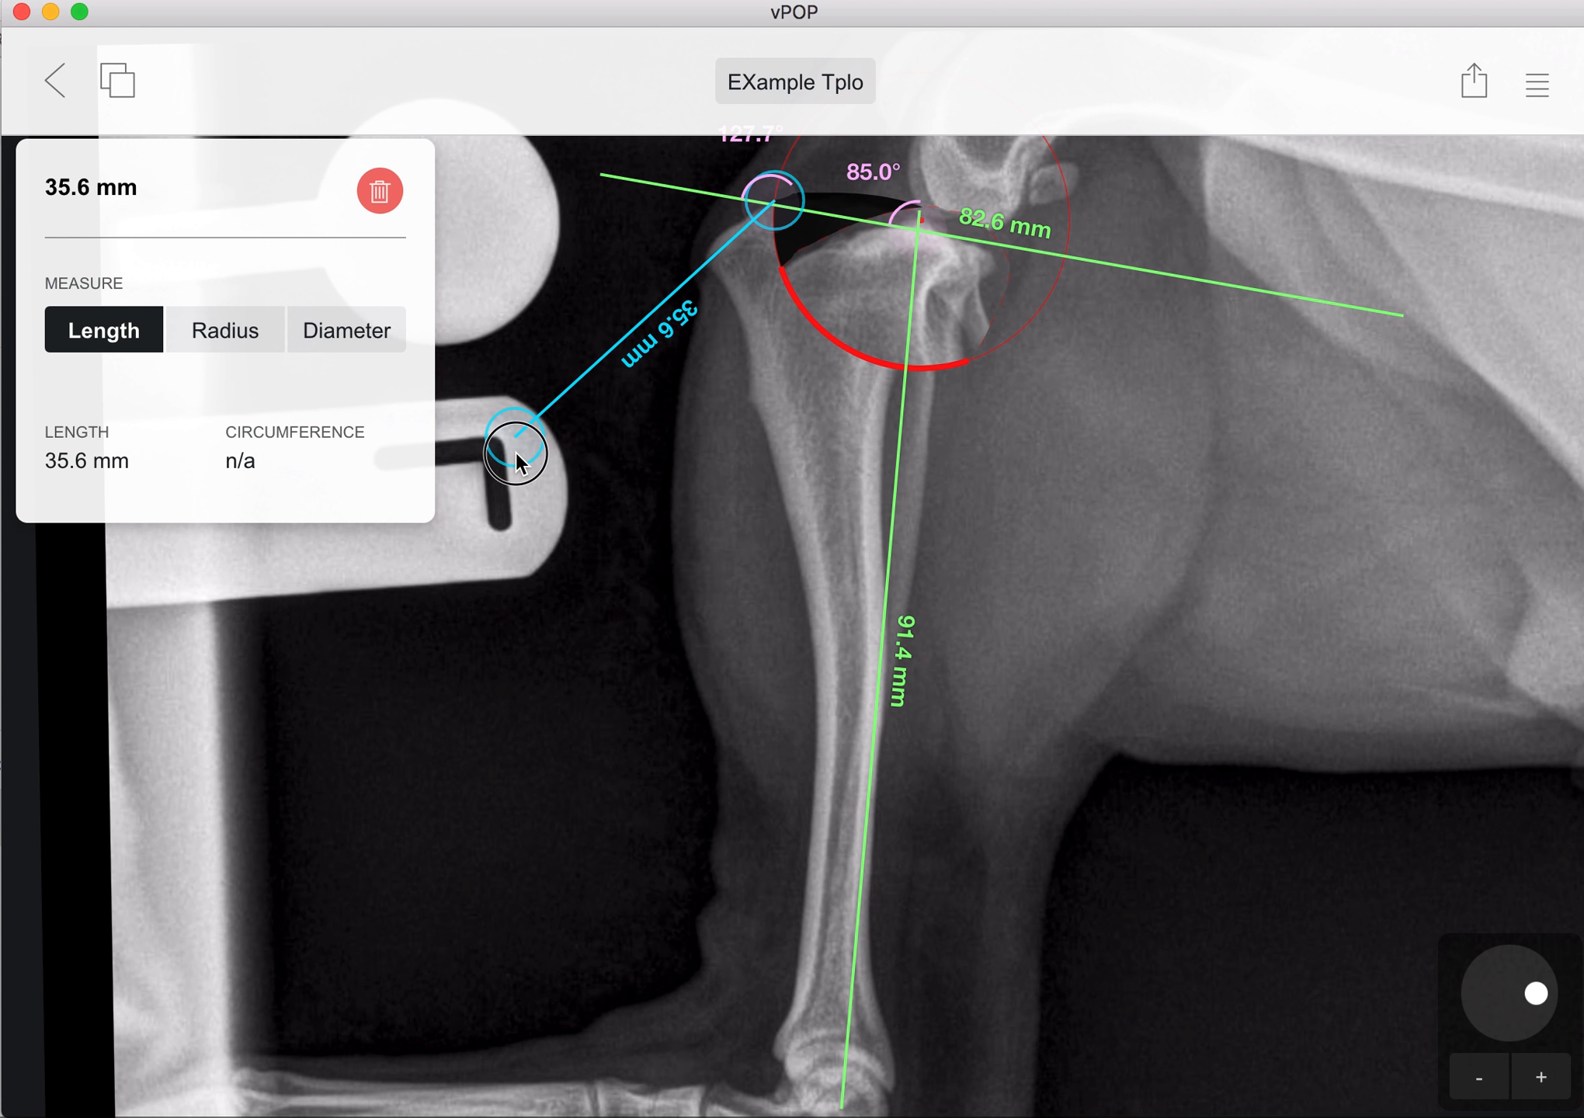
drag(517, 452, 446, 371)
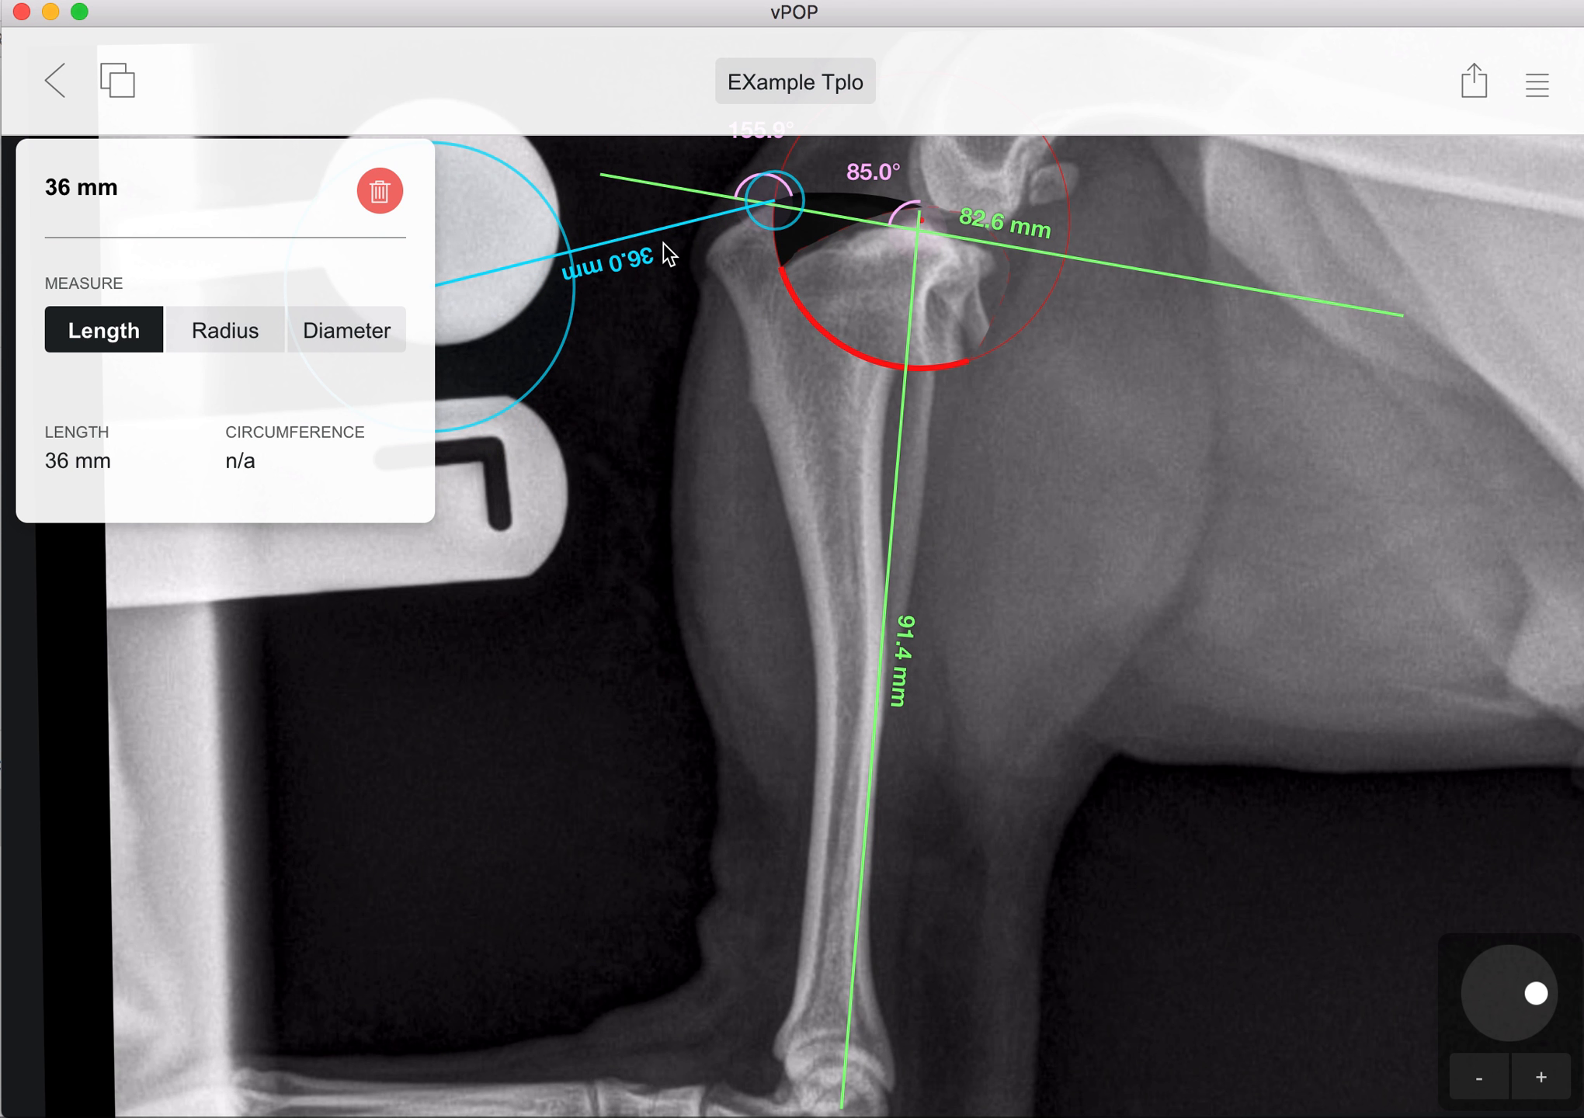
drag(666, 277, 664, 299)
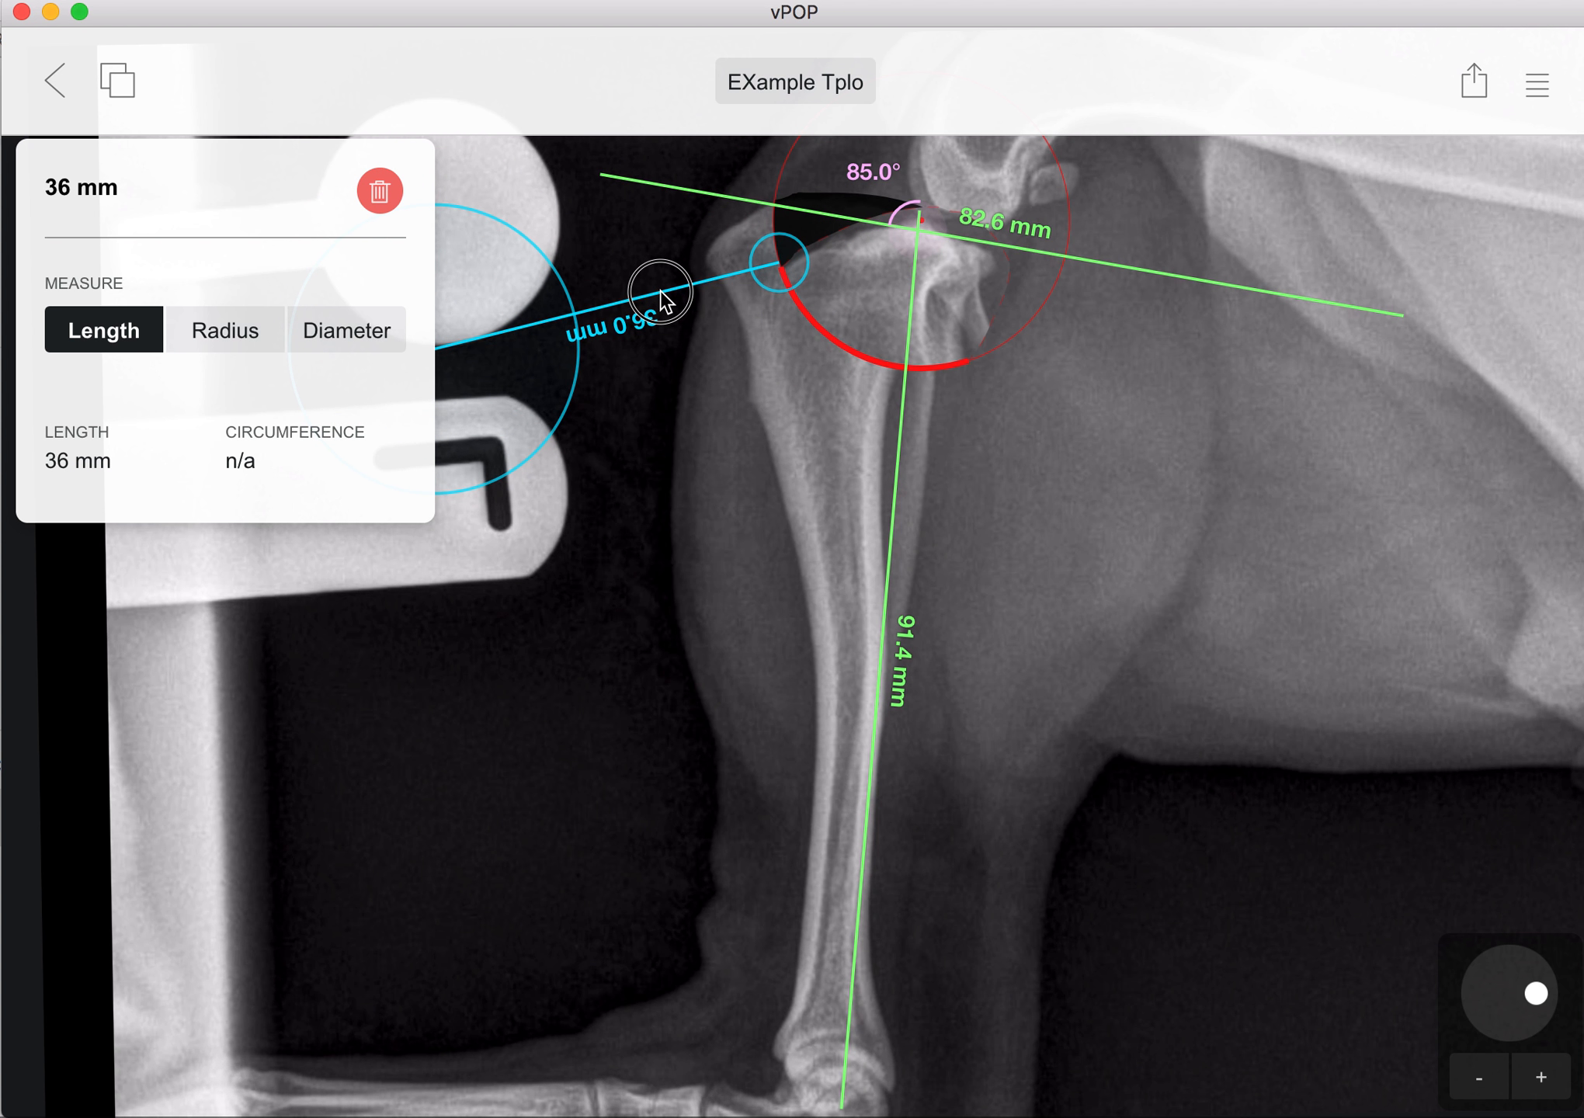
drag(547, 379, 1007, 264)
drag(658, 349, 922, 453)
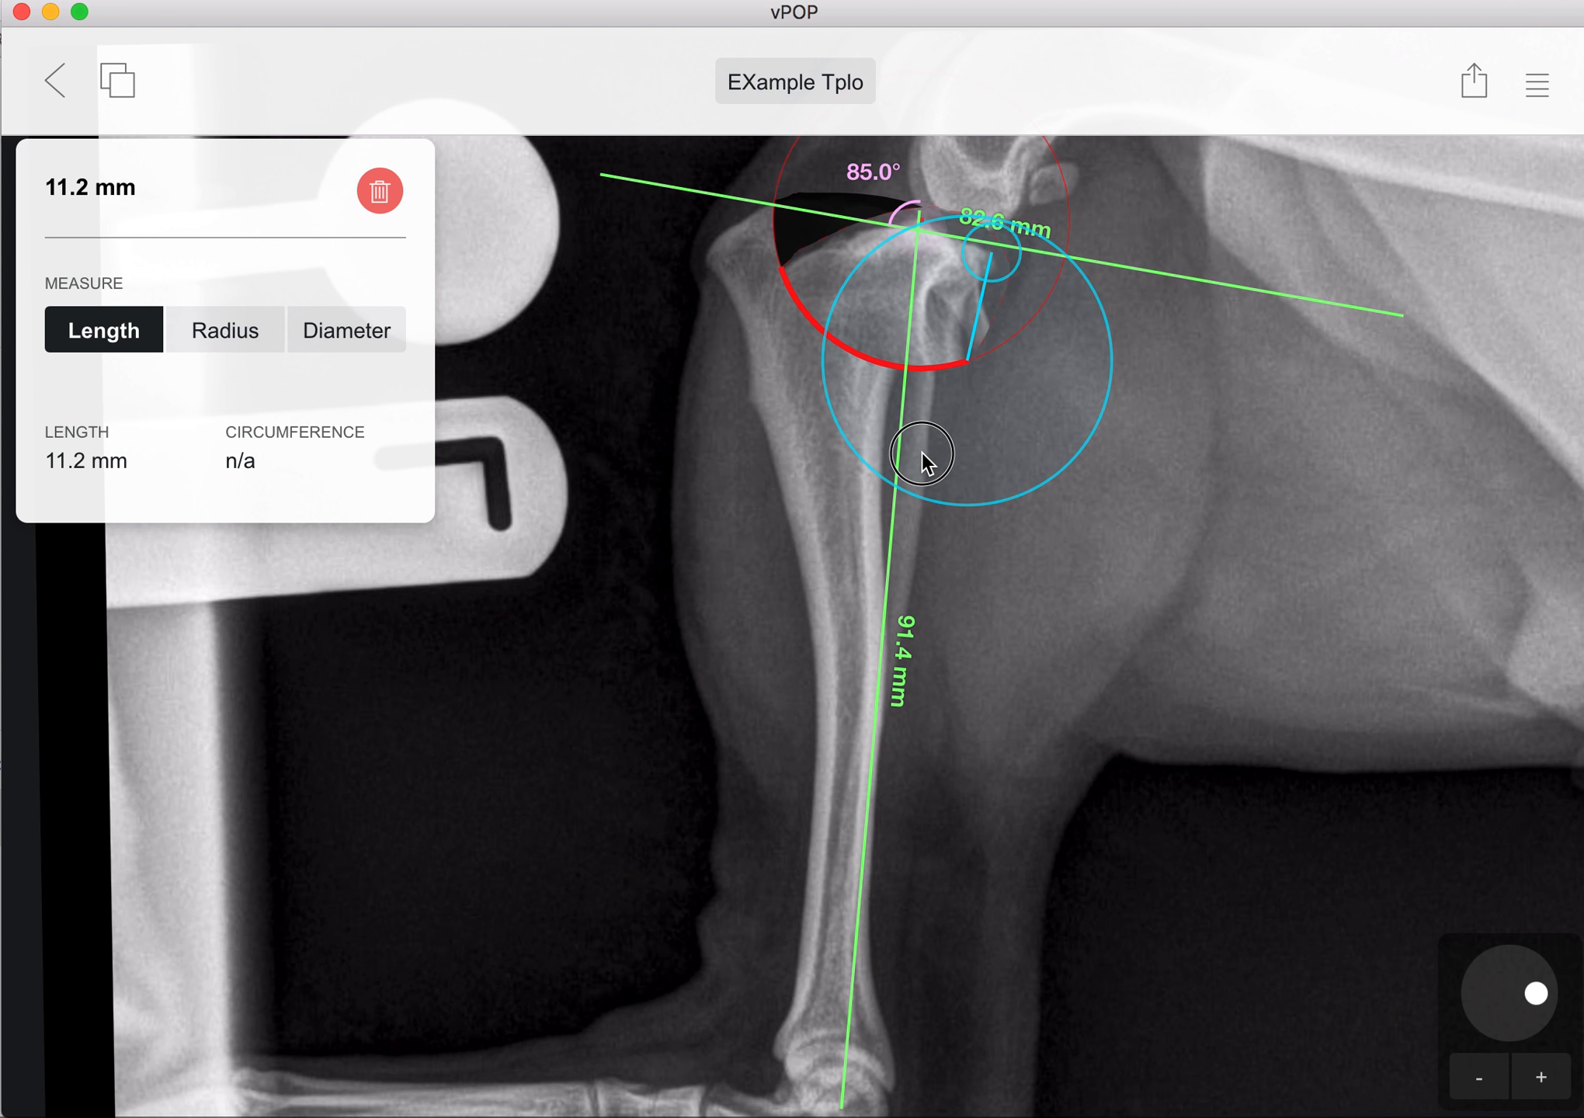
click(1282, 473)
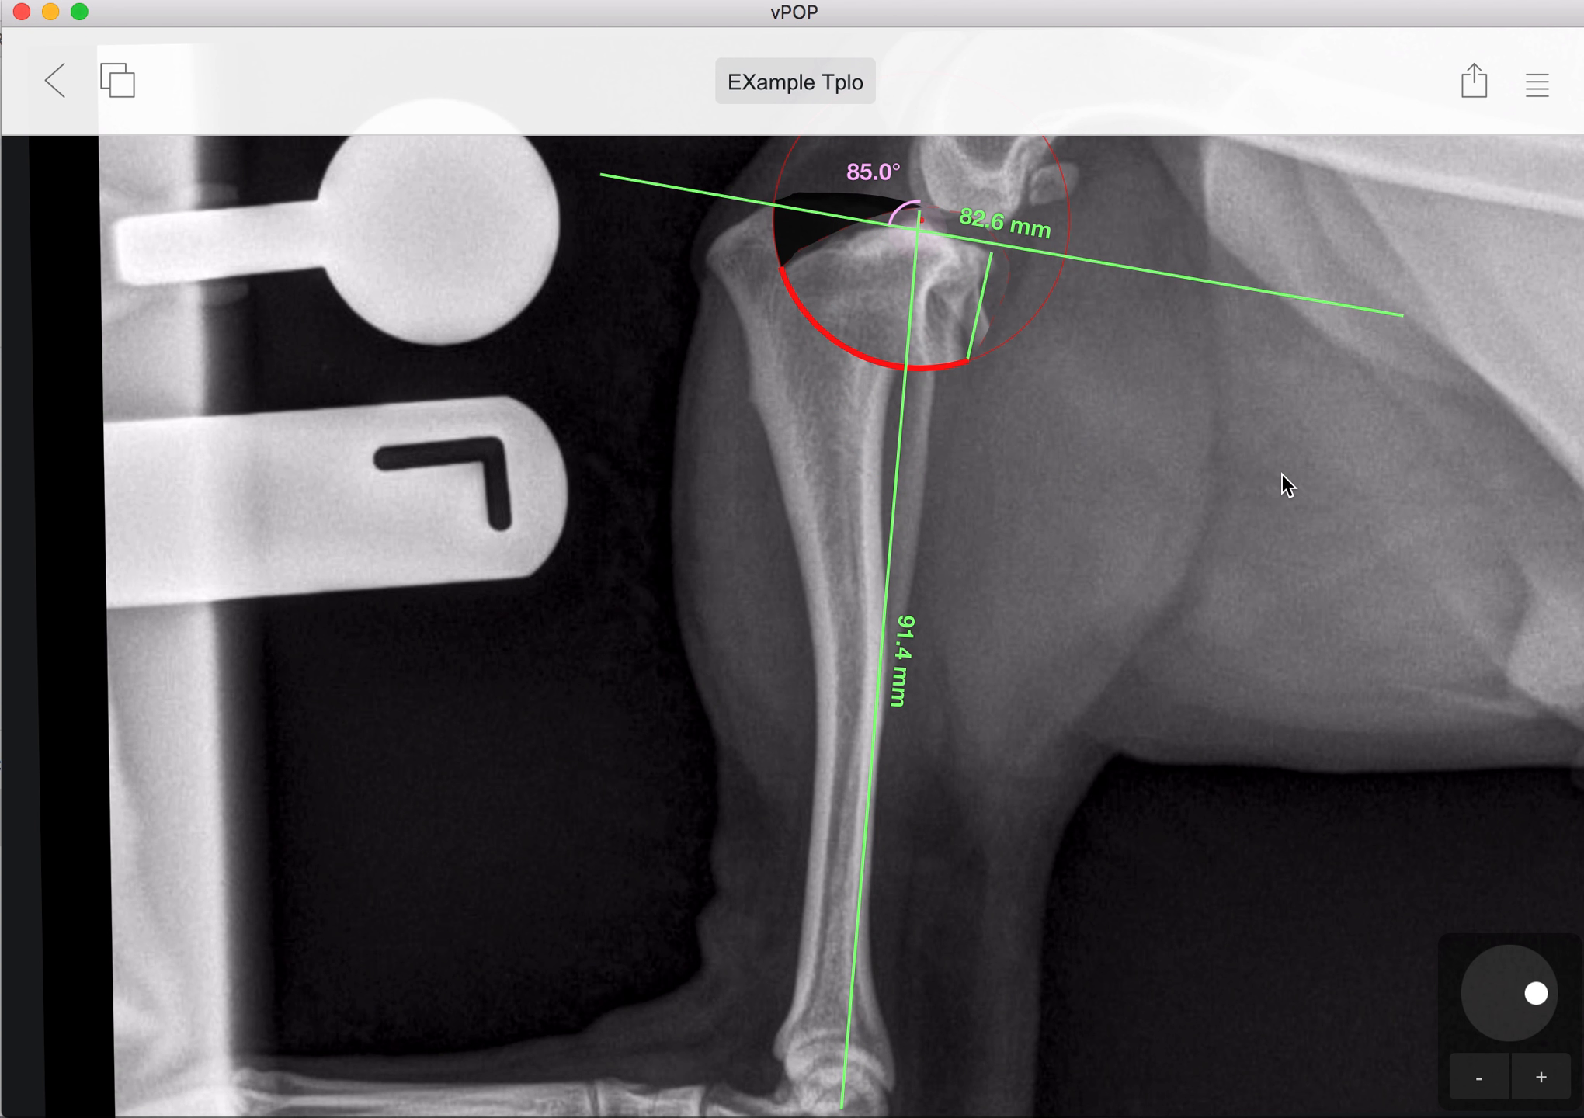
Step: Filter the implants to the TPLO type across all brands and add the TPLO Synthes plate
click(1539, 89)
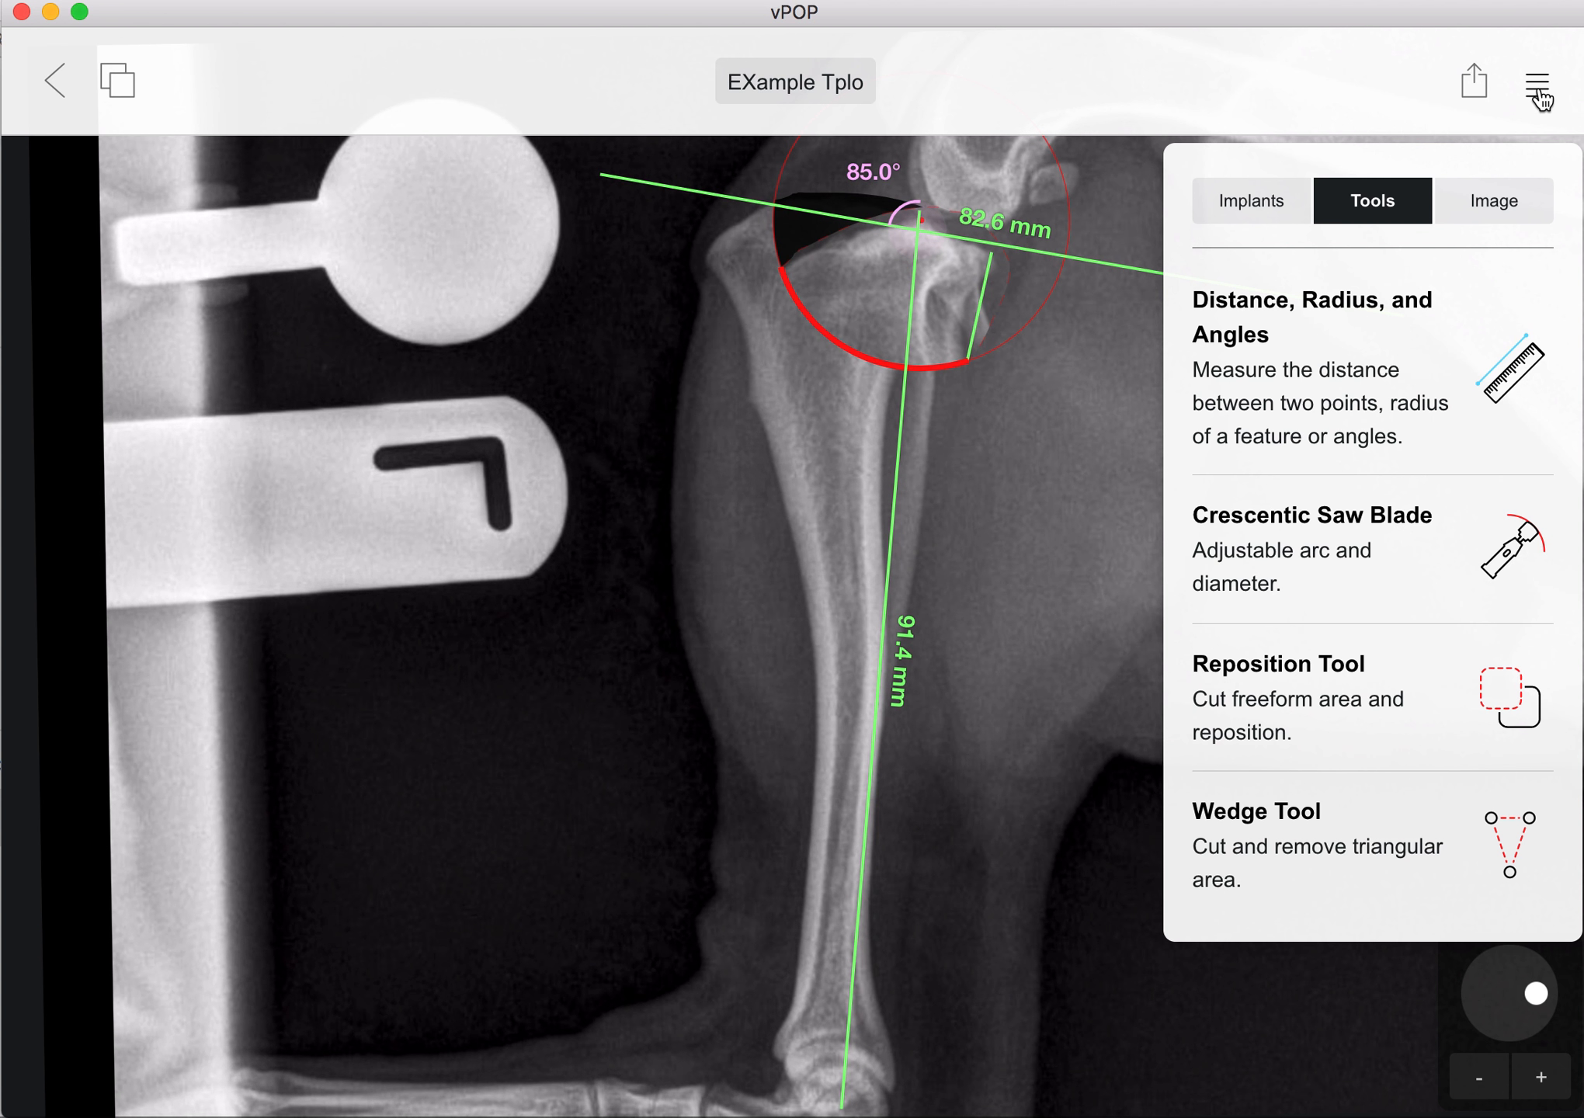
click(1246, 214)
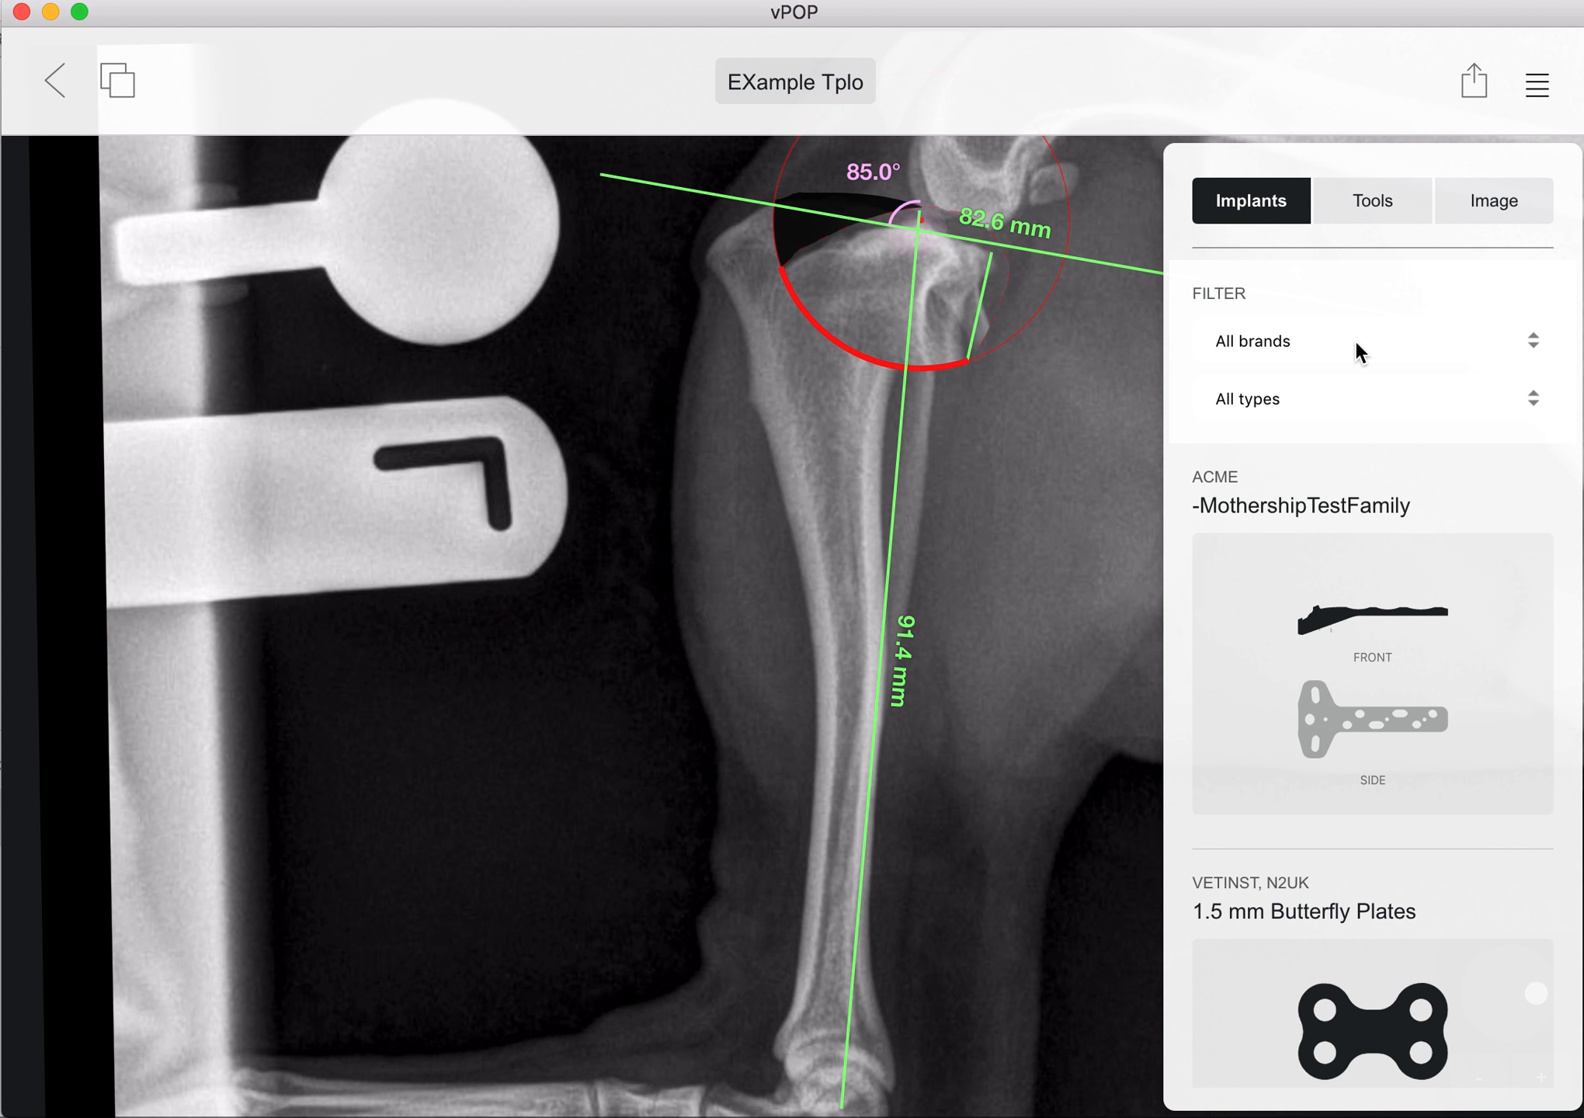
click(1276, 400)
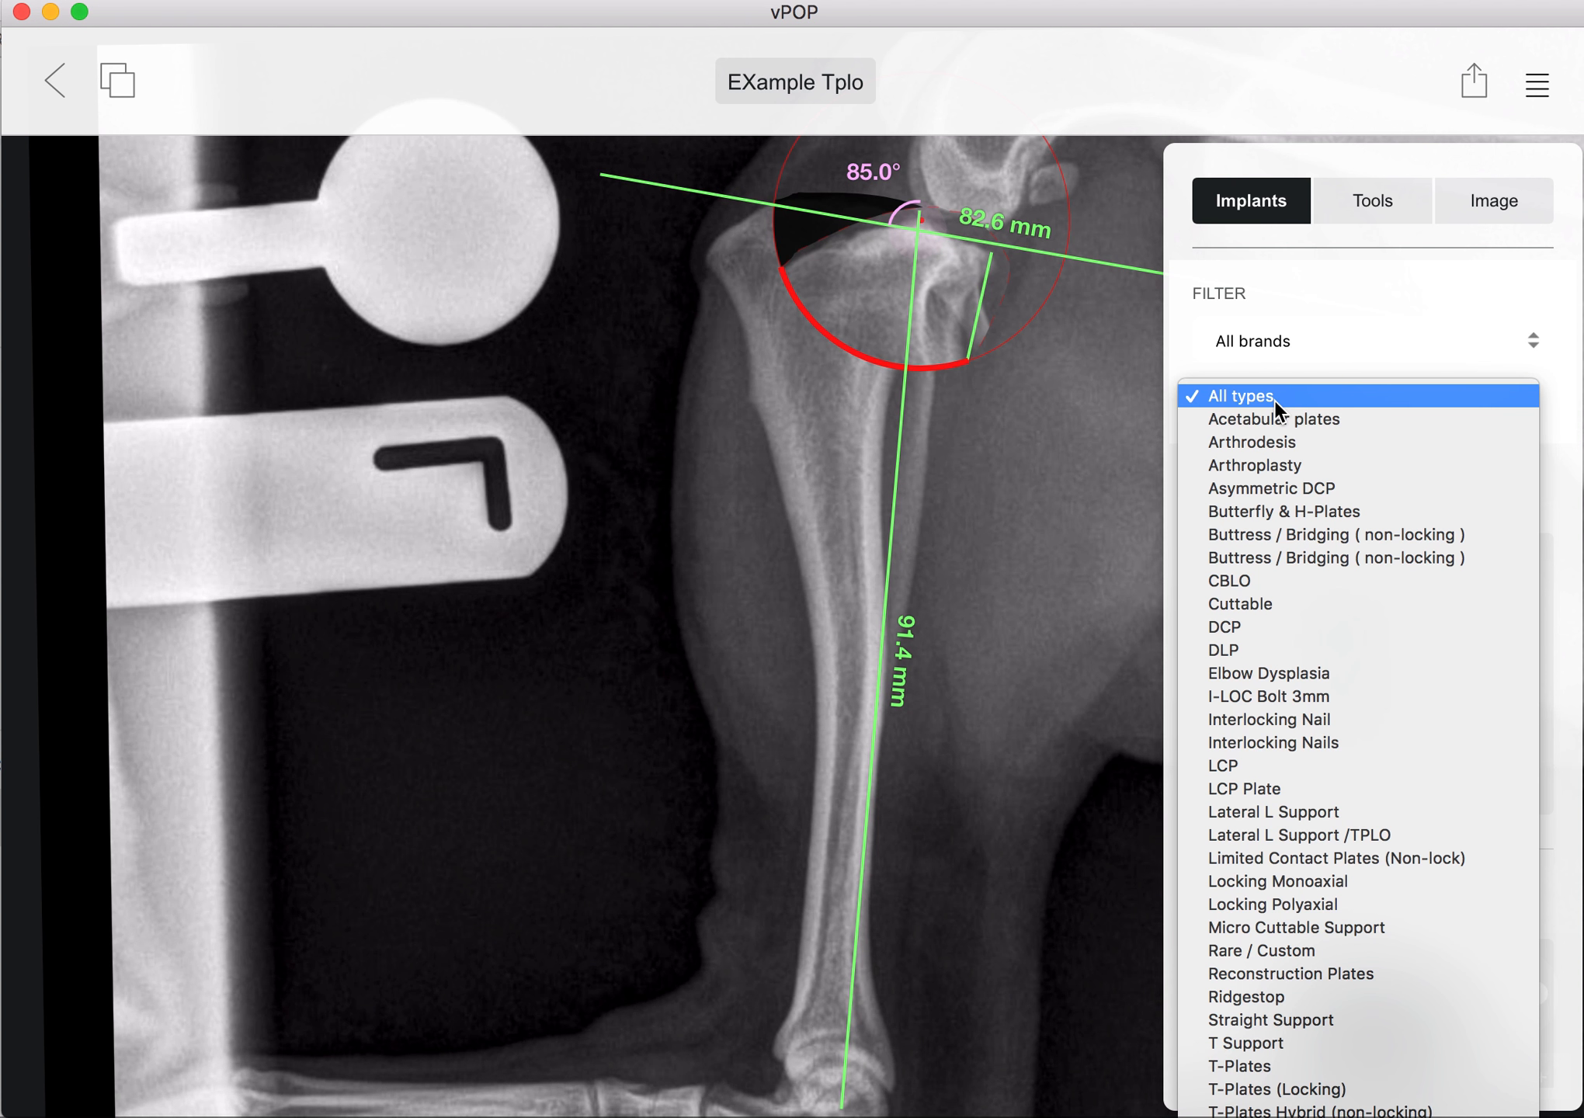
scroll(1311, 981, down, 3)
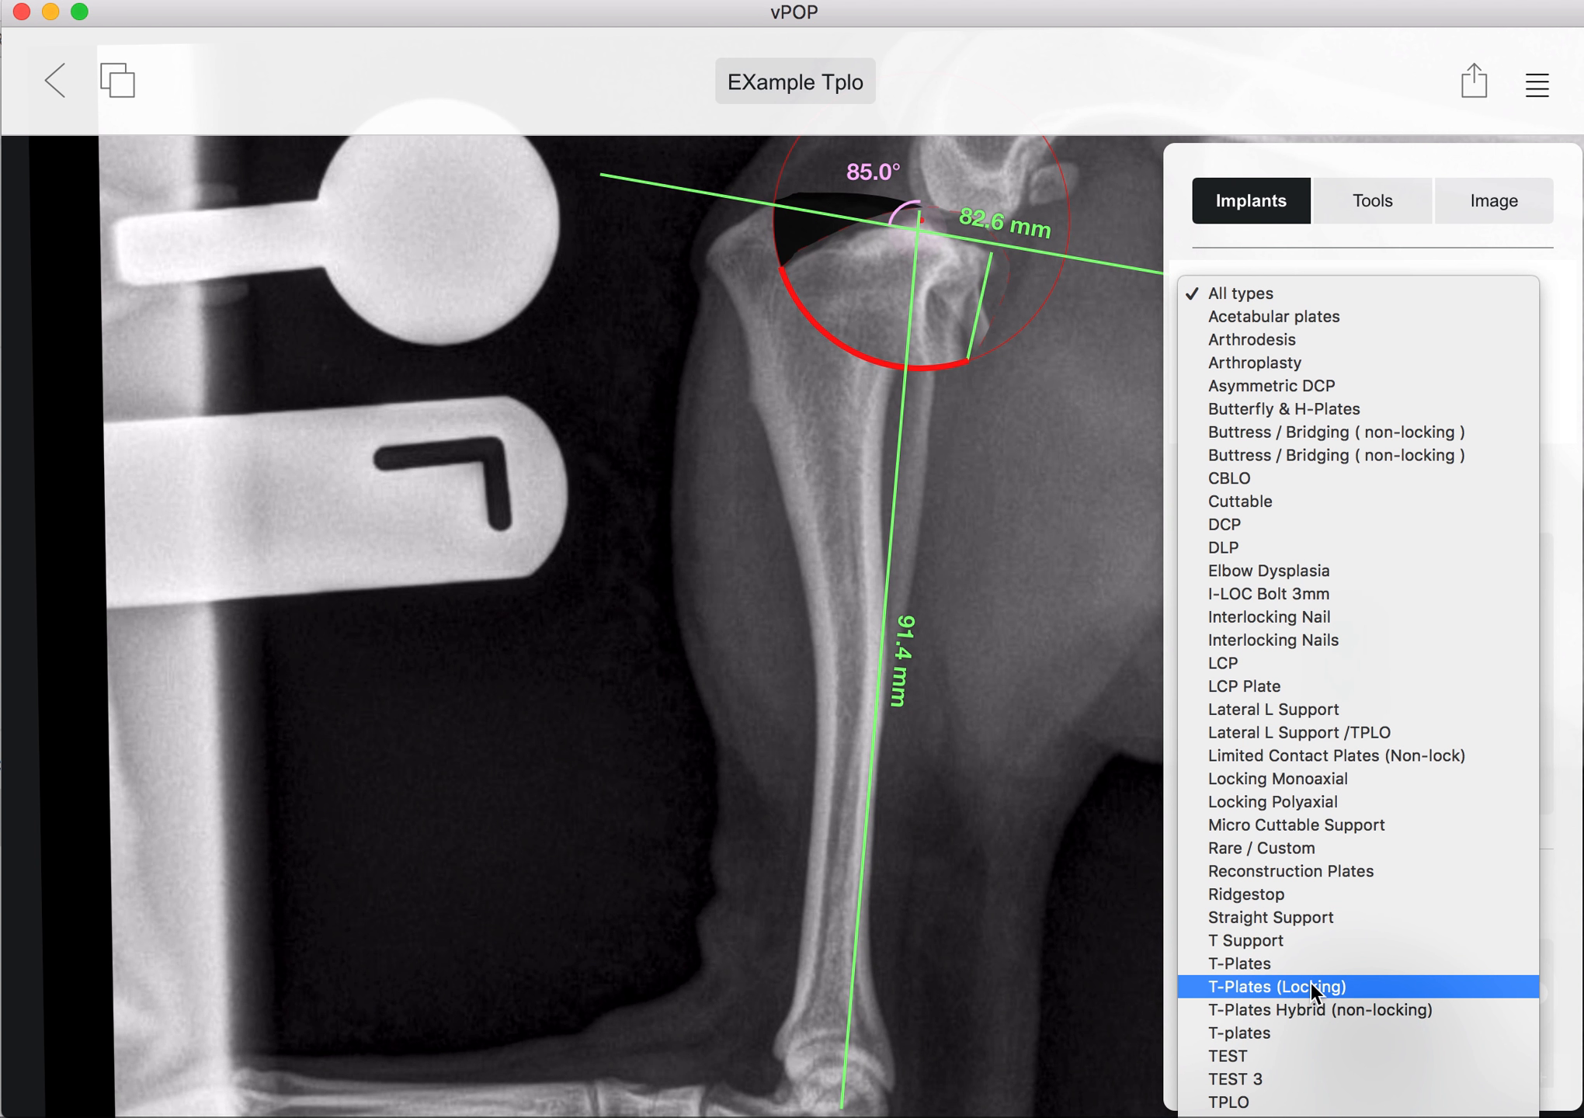
click(1258, 1107)
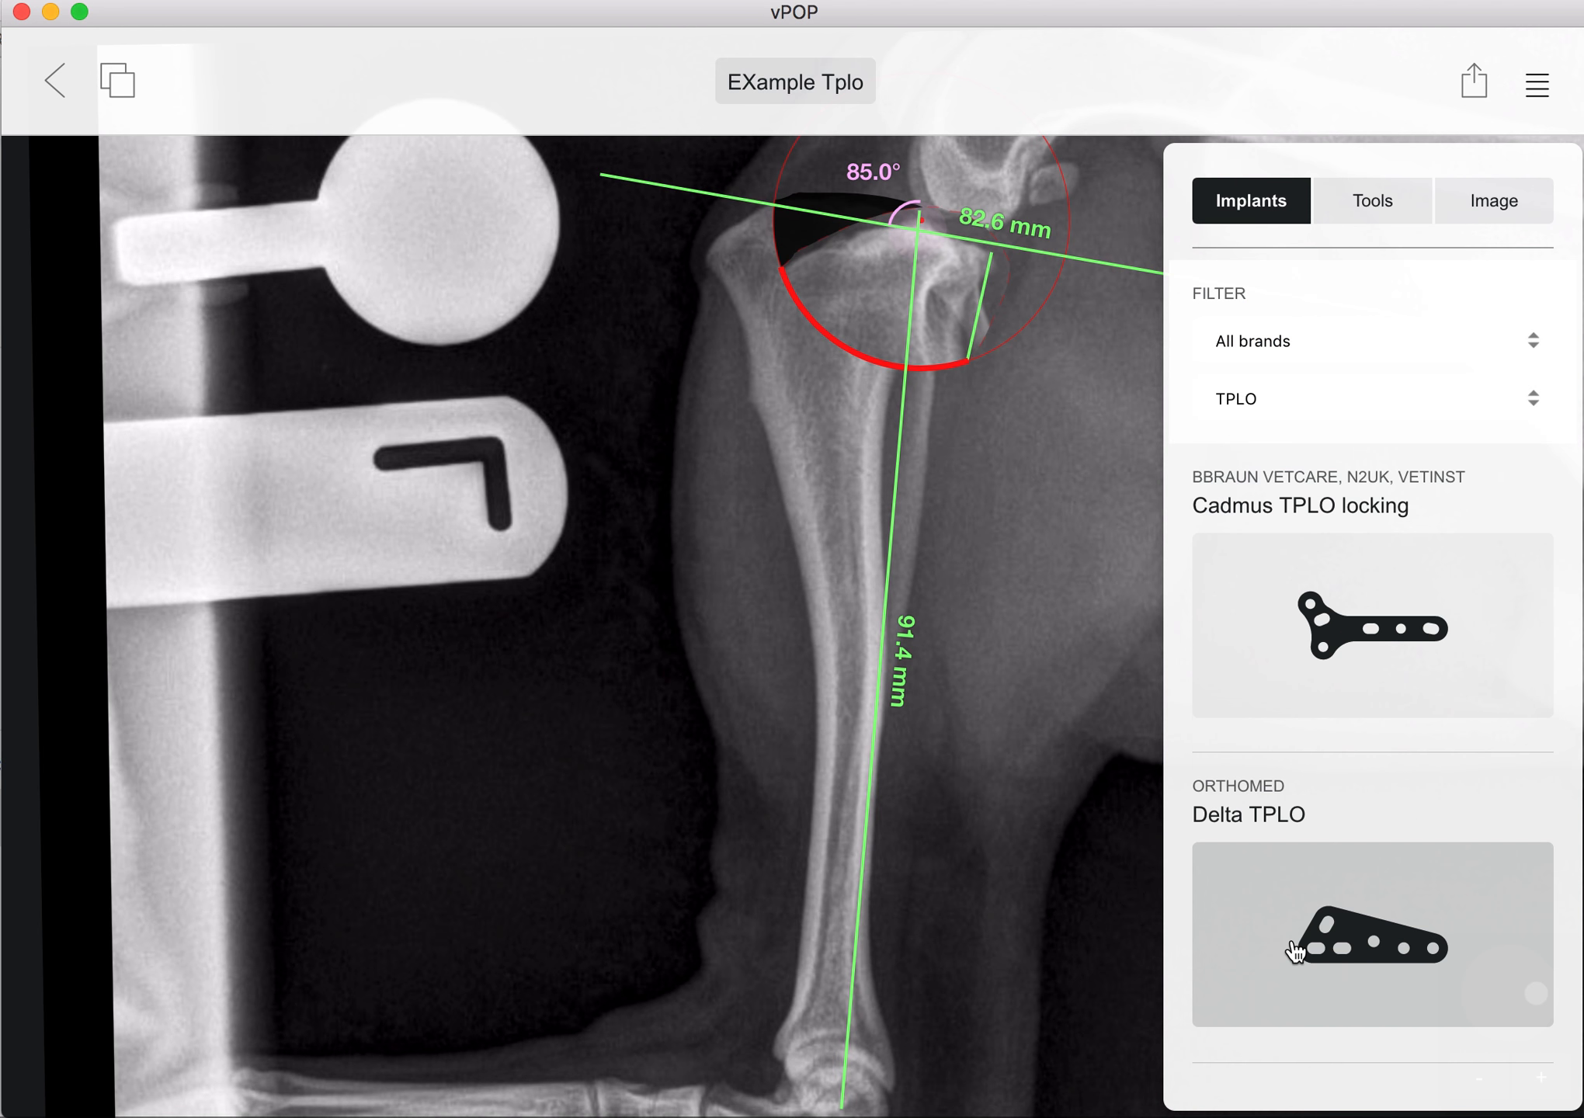
scroll(1291, 932, down, 10)
scroll(1293, 912, down, 10)
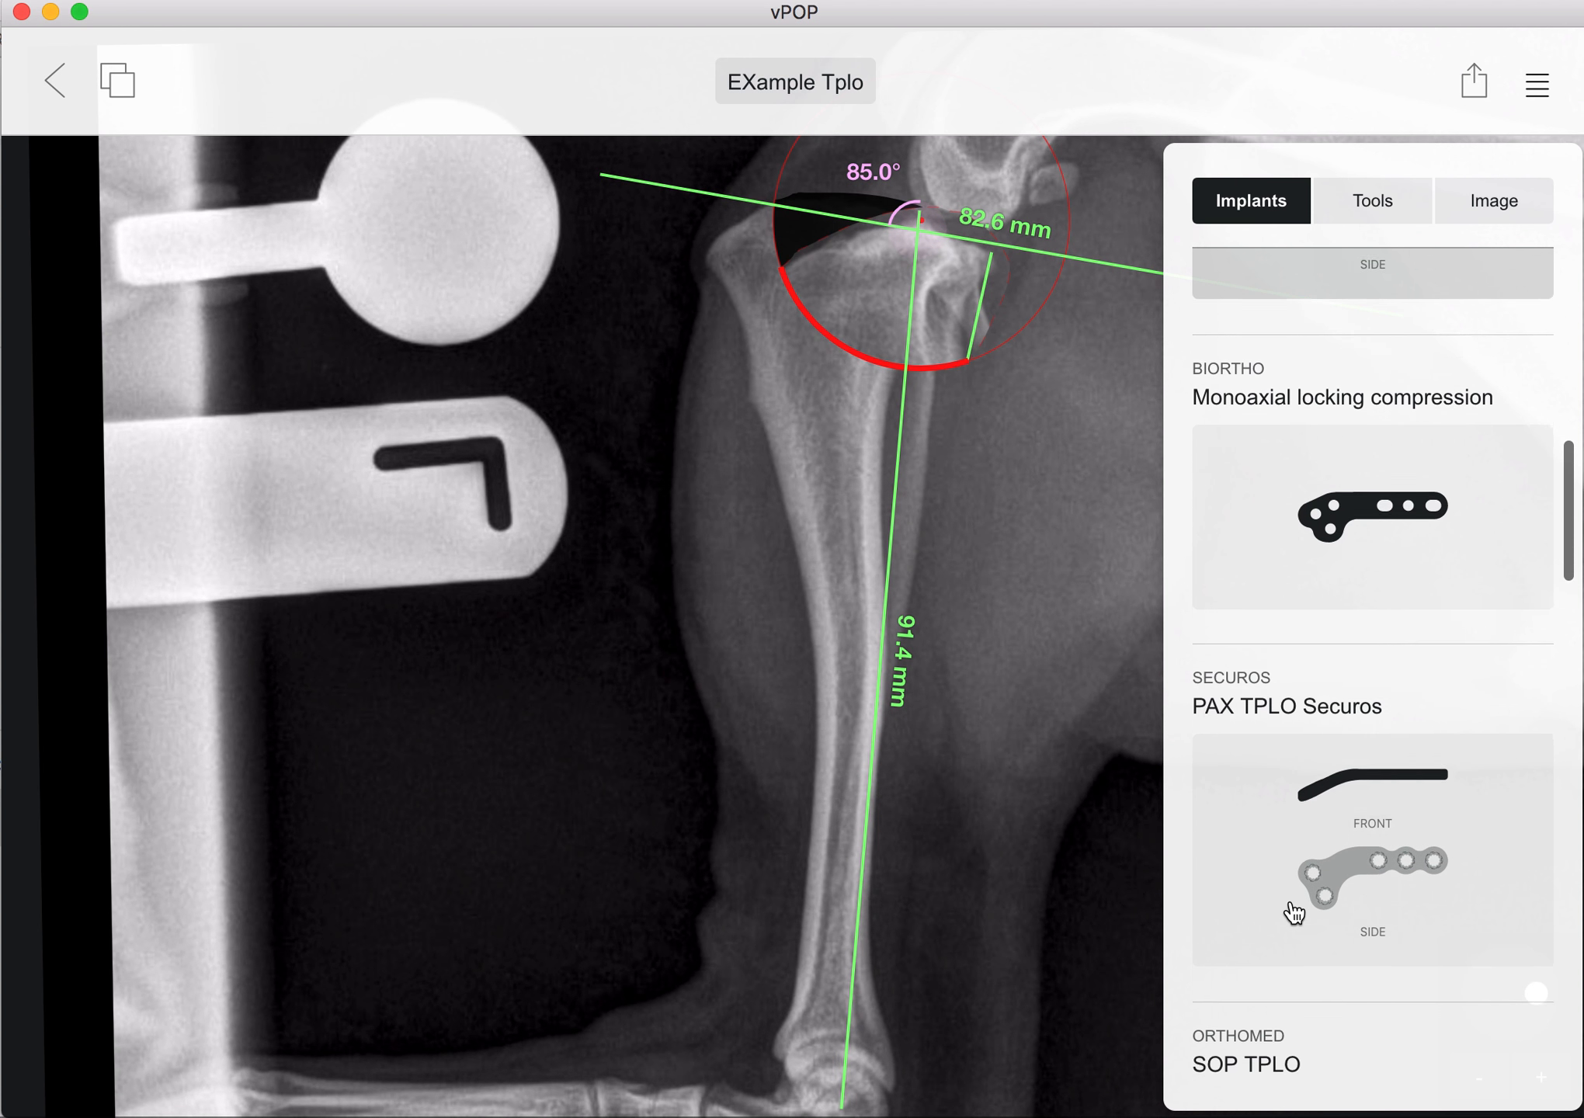
scroll(1293, 913, down, 15)
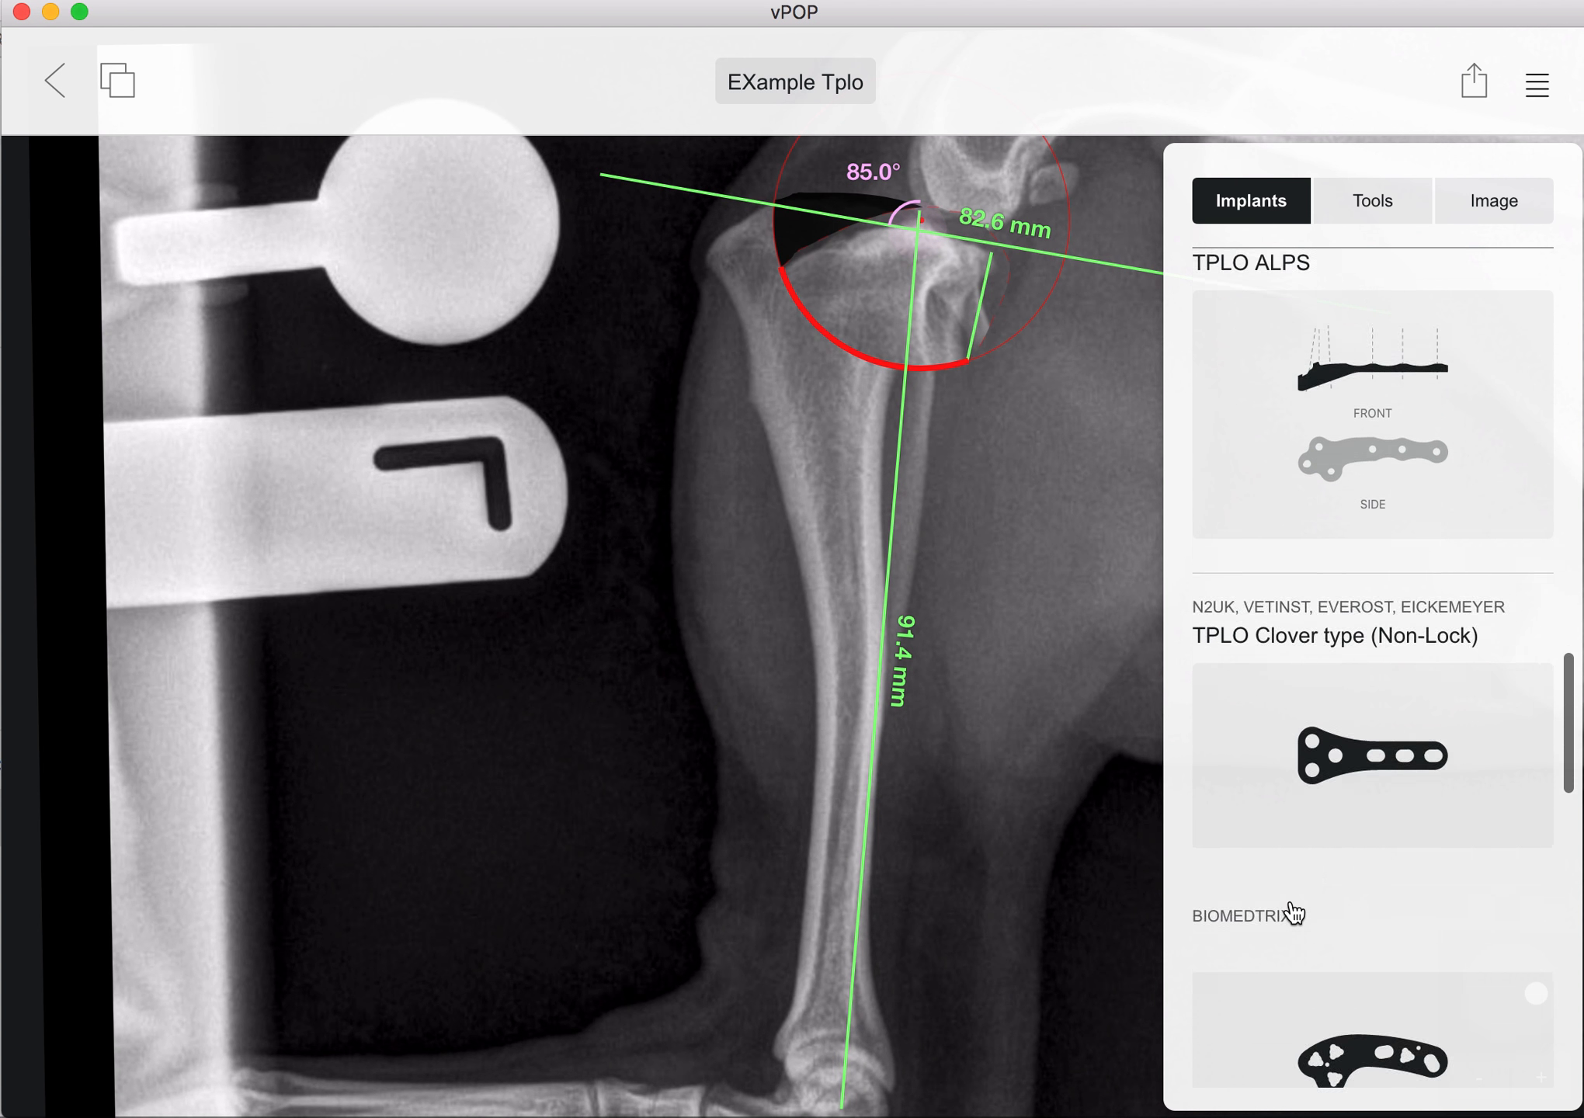
scroll(1293, 913, down, 5)
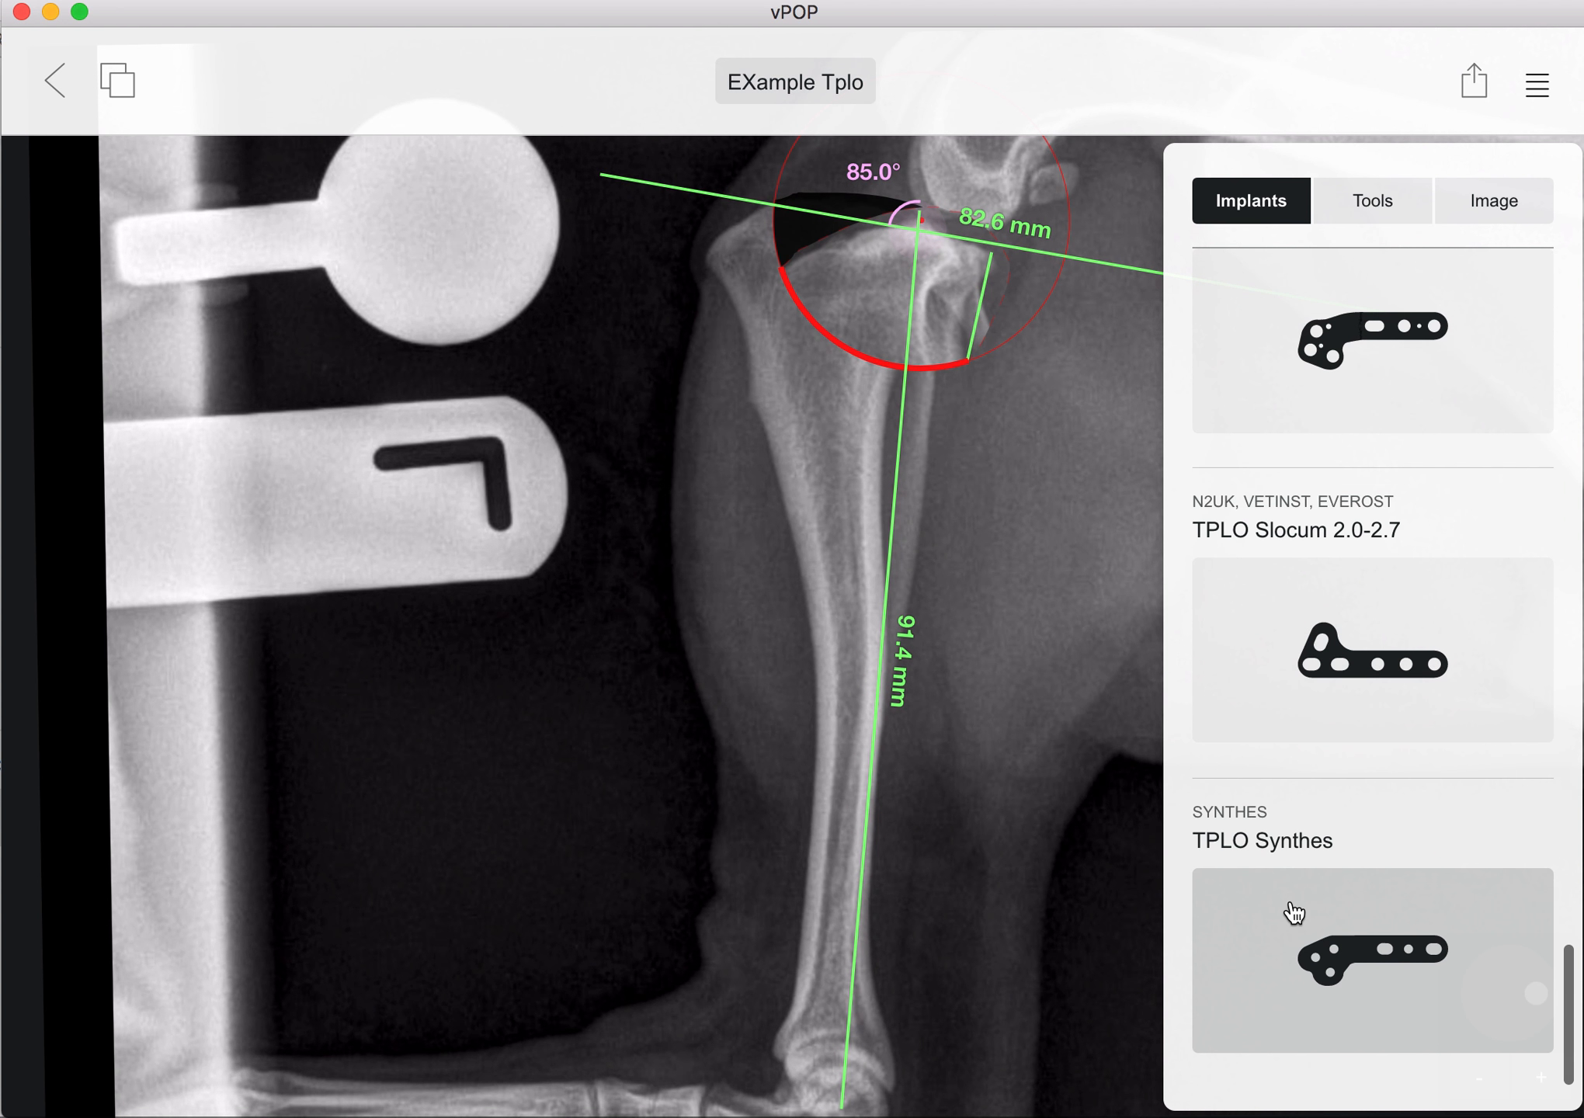
click(1336, 965)
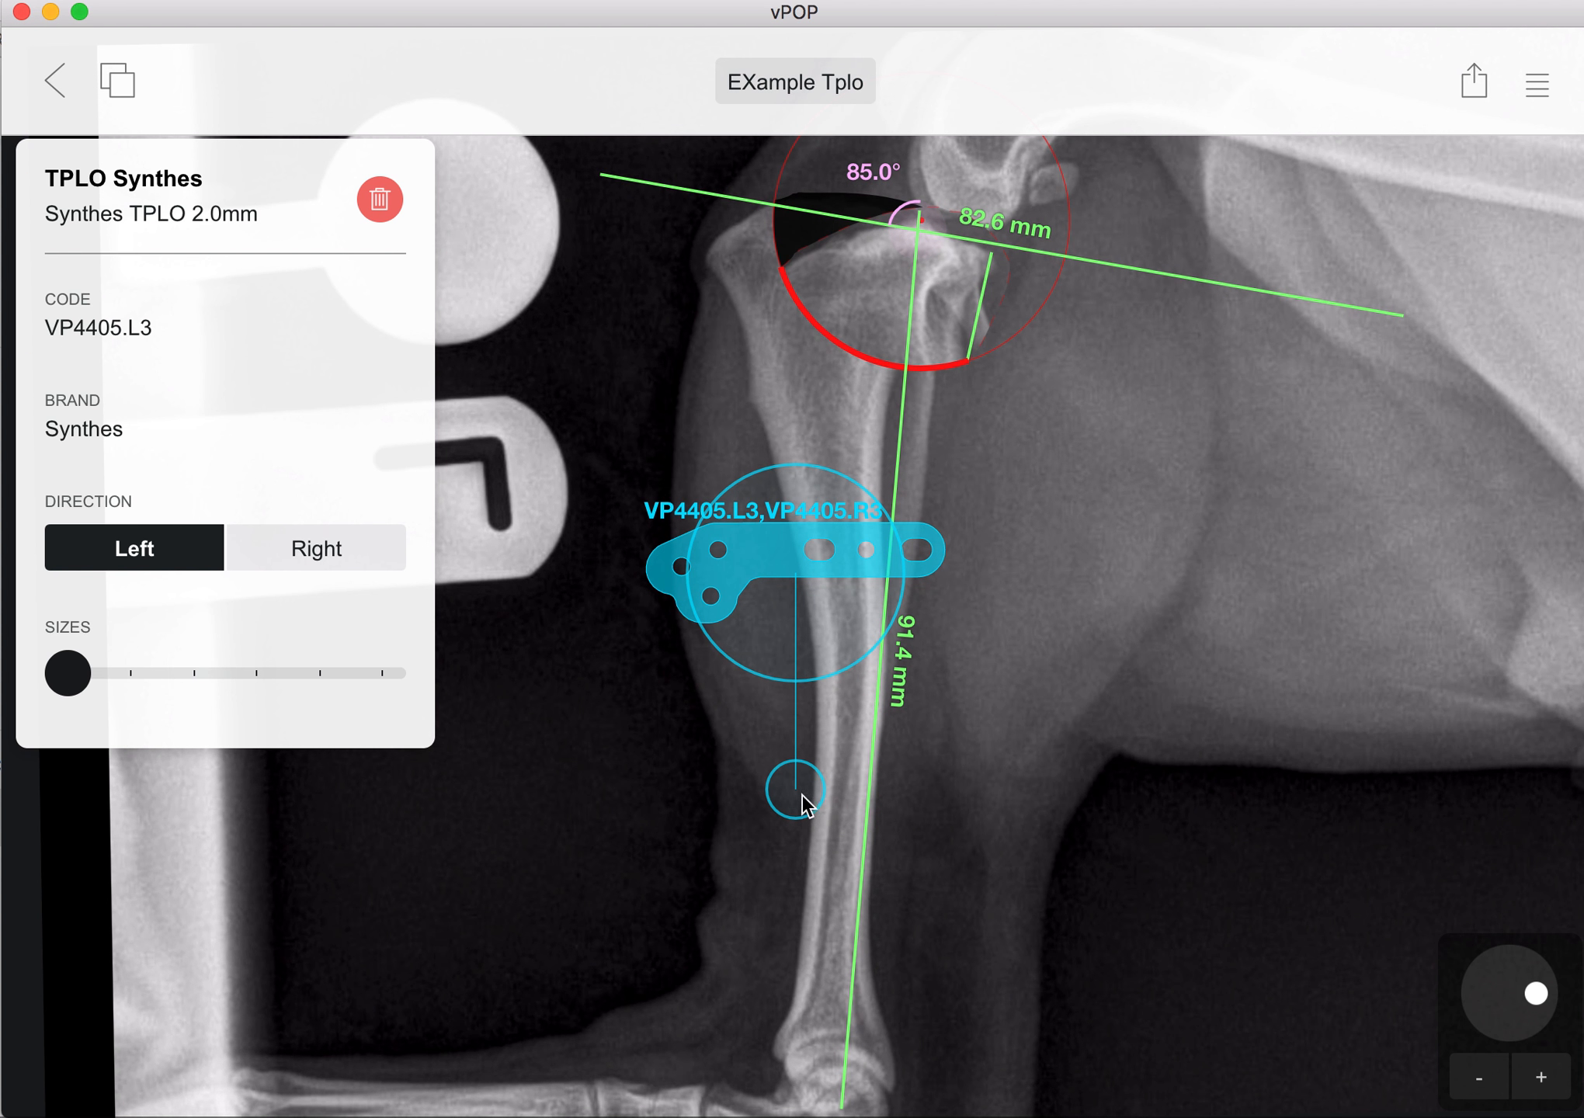
Step: Turn the plate roughly parallel to the tibial shaft, set its direction to Right and place its head over the rotated proximal segment
drag(804, 806, 424, 511)
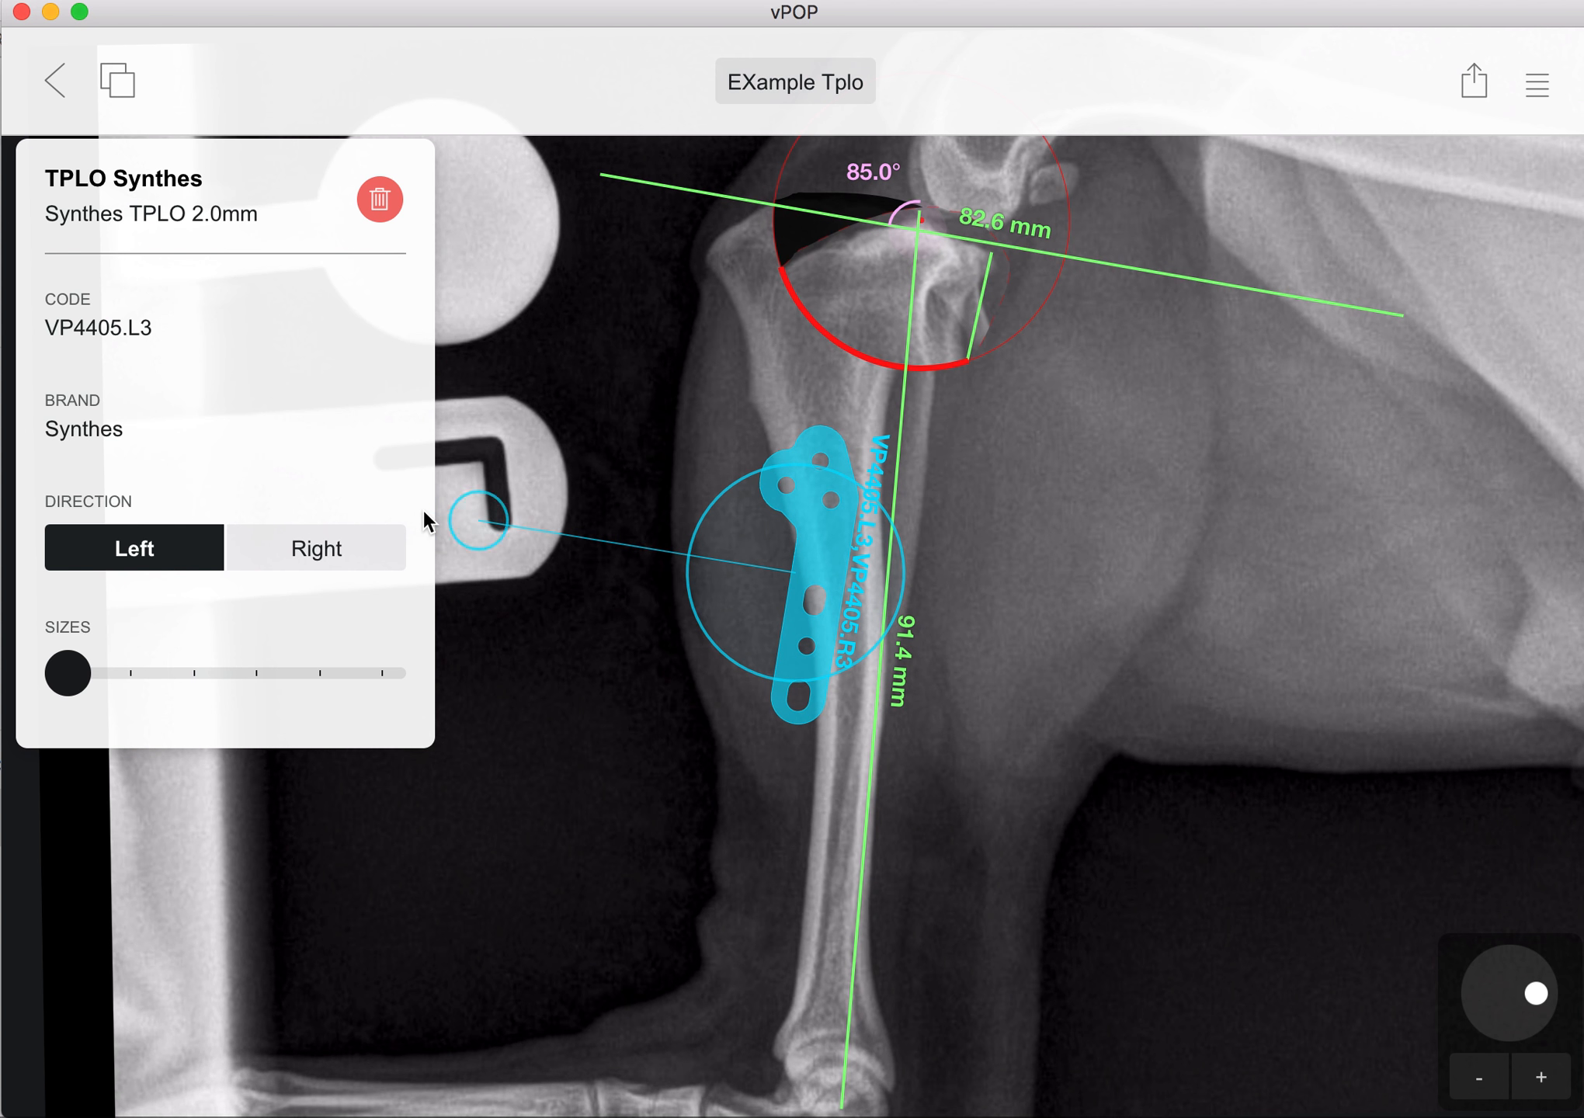
drag(888, 573, 1177, 576)
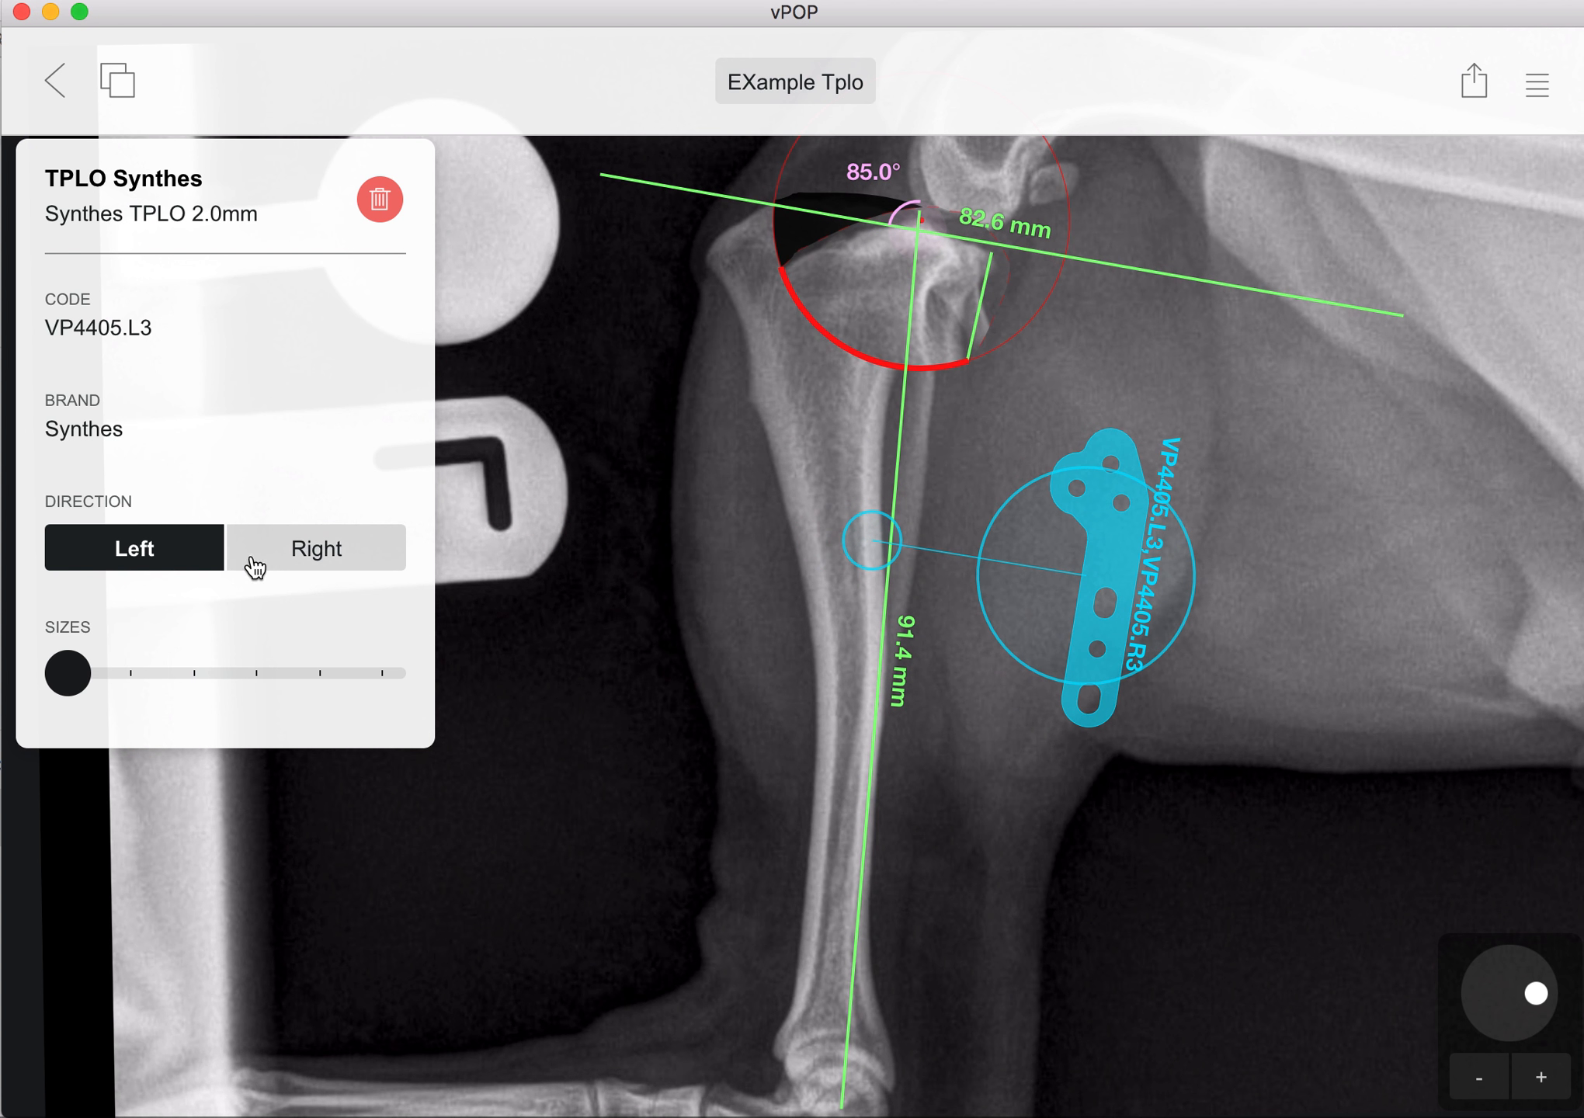
click(304, 560)
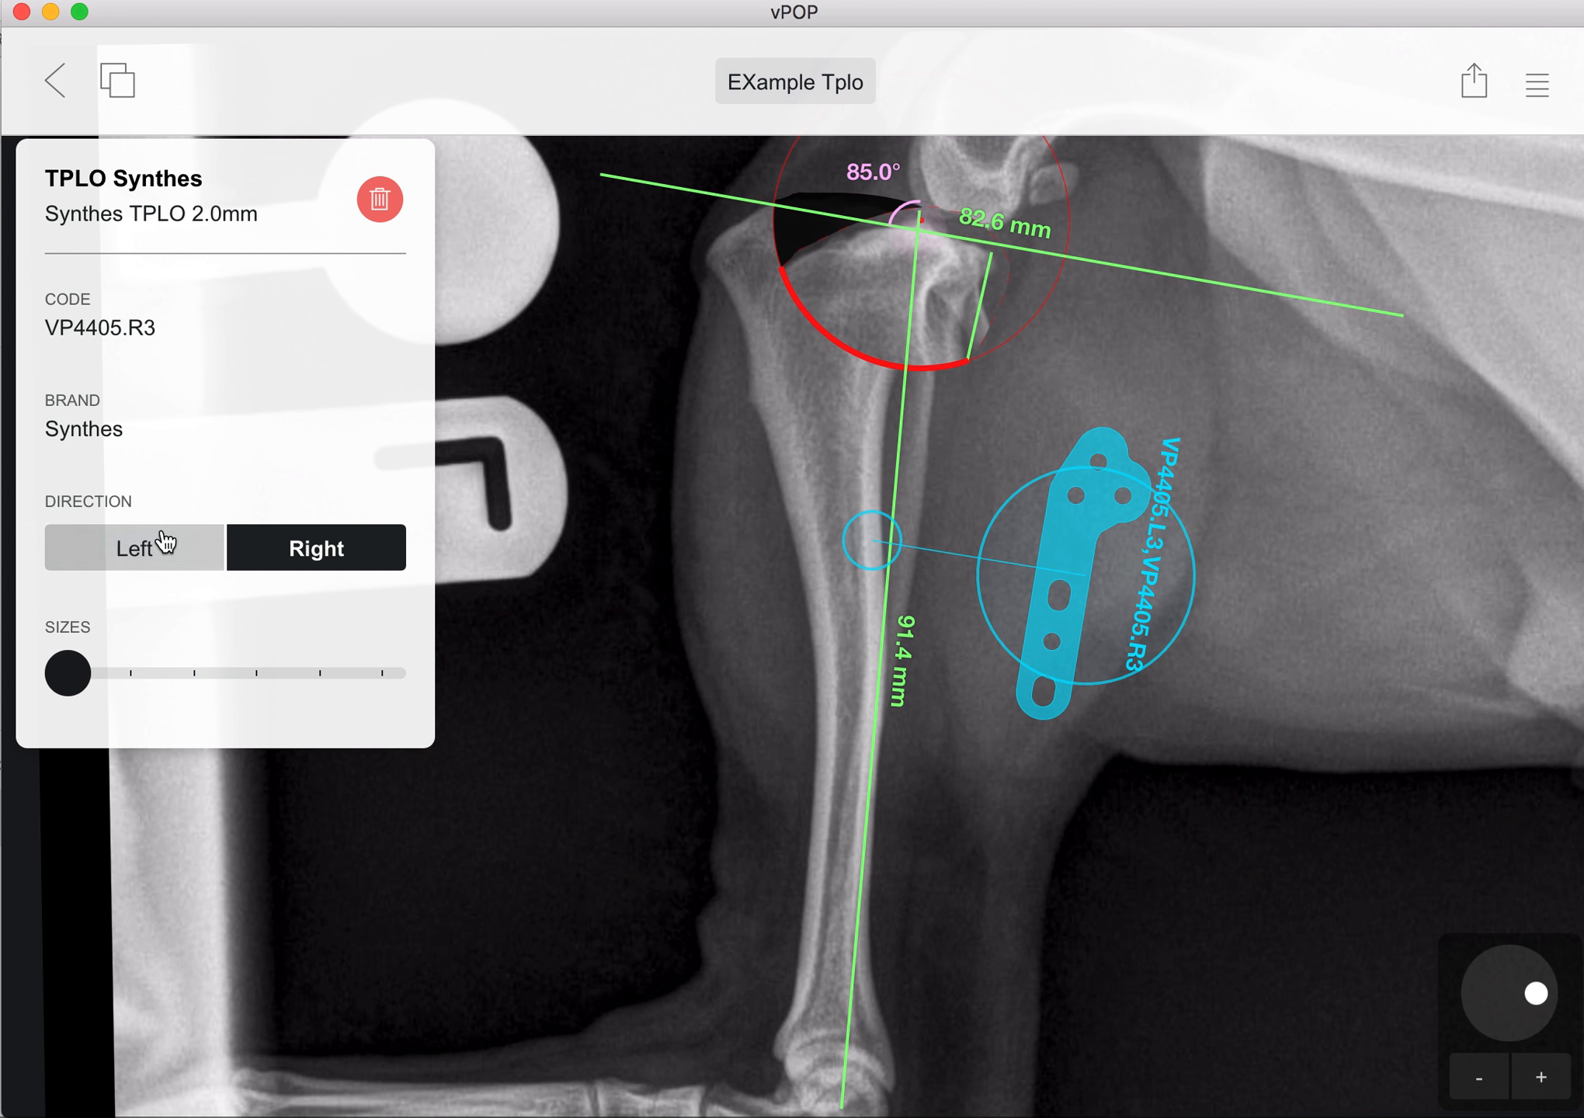
click(165, 541)
click(303, 573)
drag(1149, 616, 940, 443)
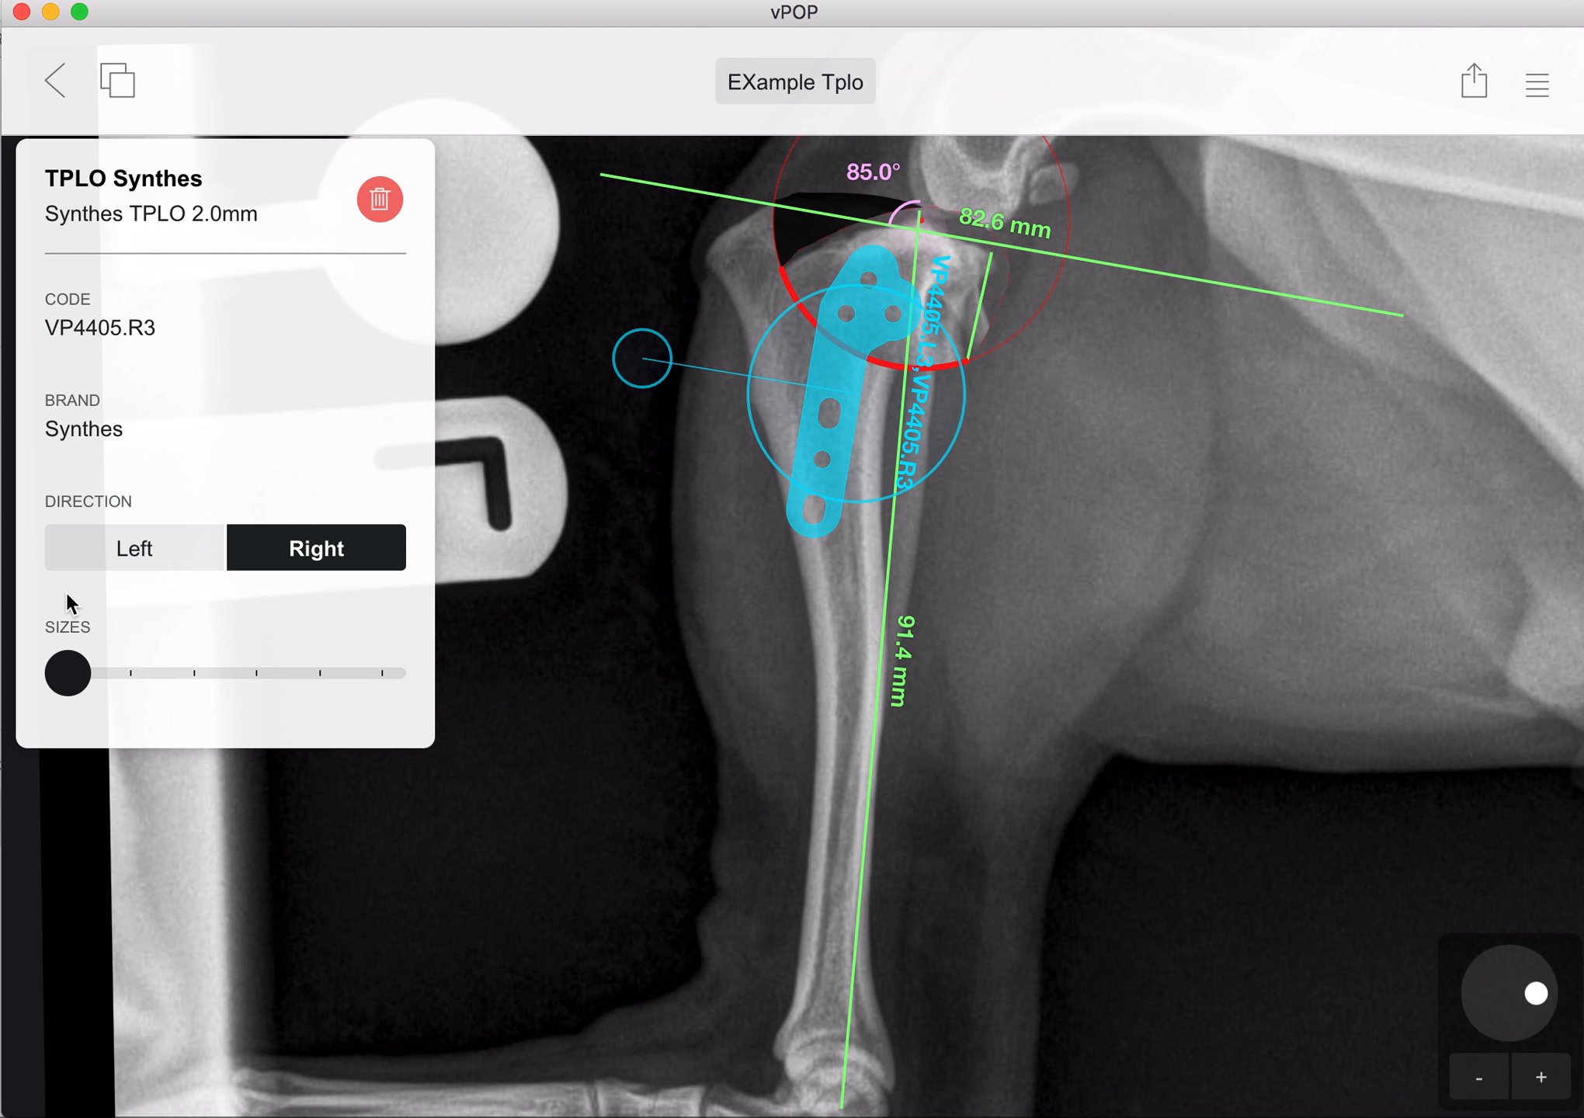
Step: Change the plate size to Synthes TPLO 2.4mm and align it over the proximal tibia and the shaft
drag(68, 682, 143, 686)
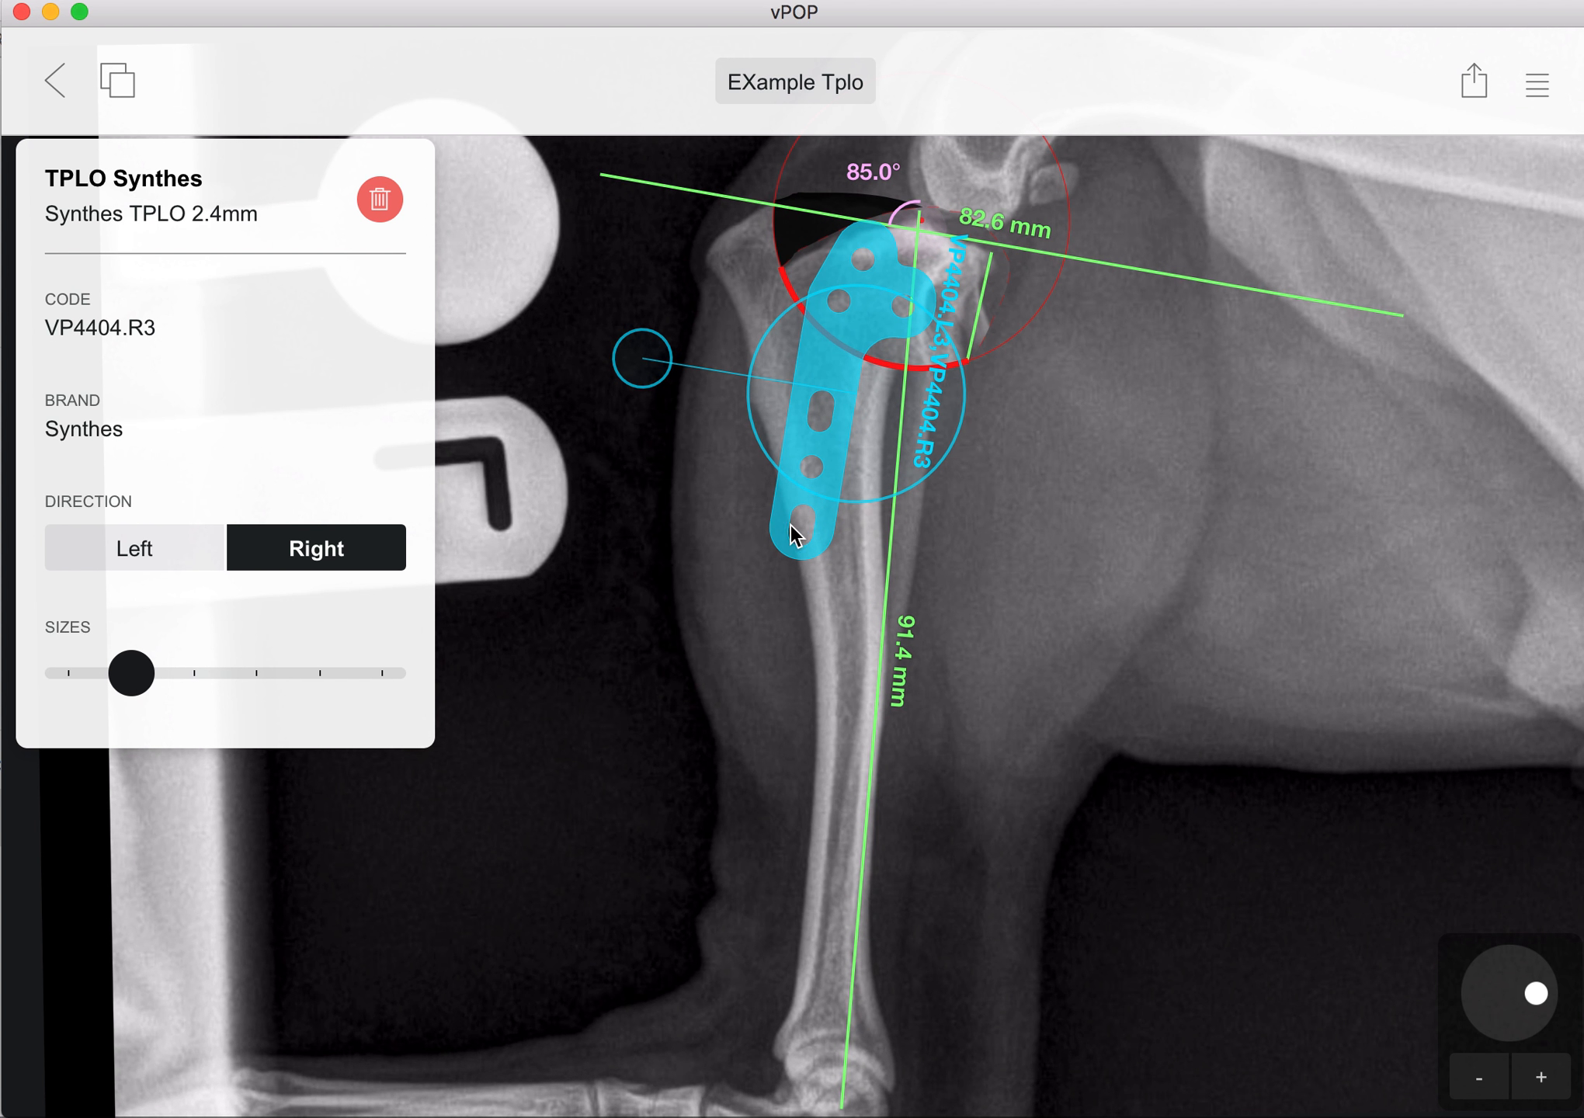
drag(790, 525, 819, 540)
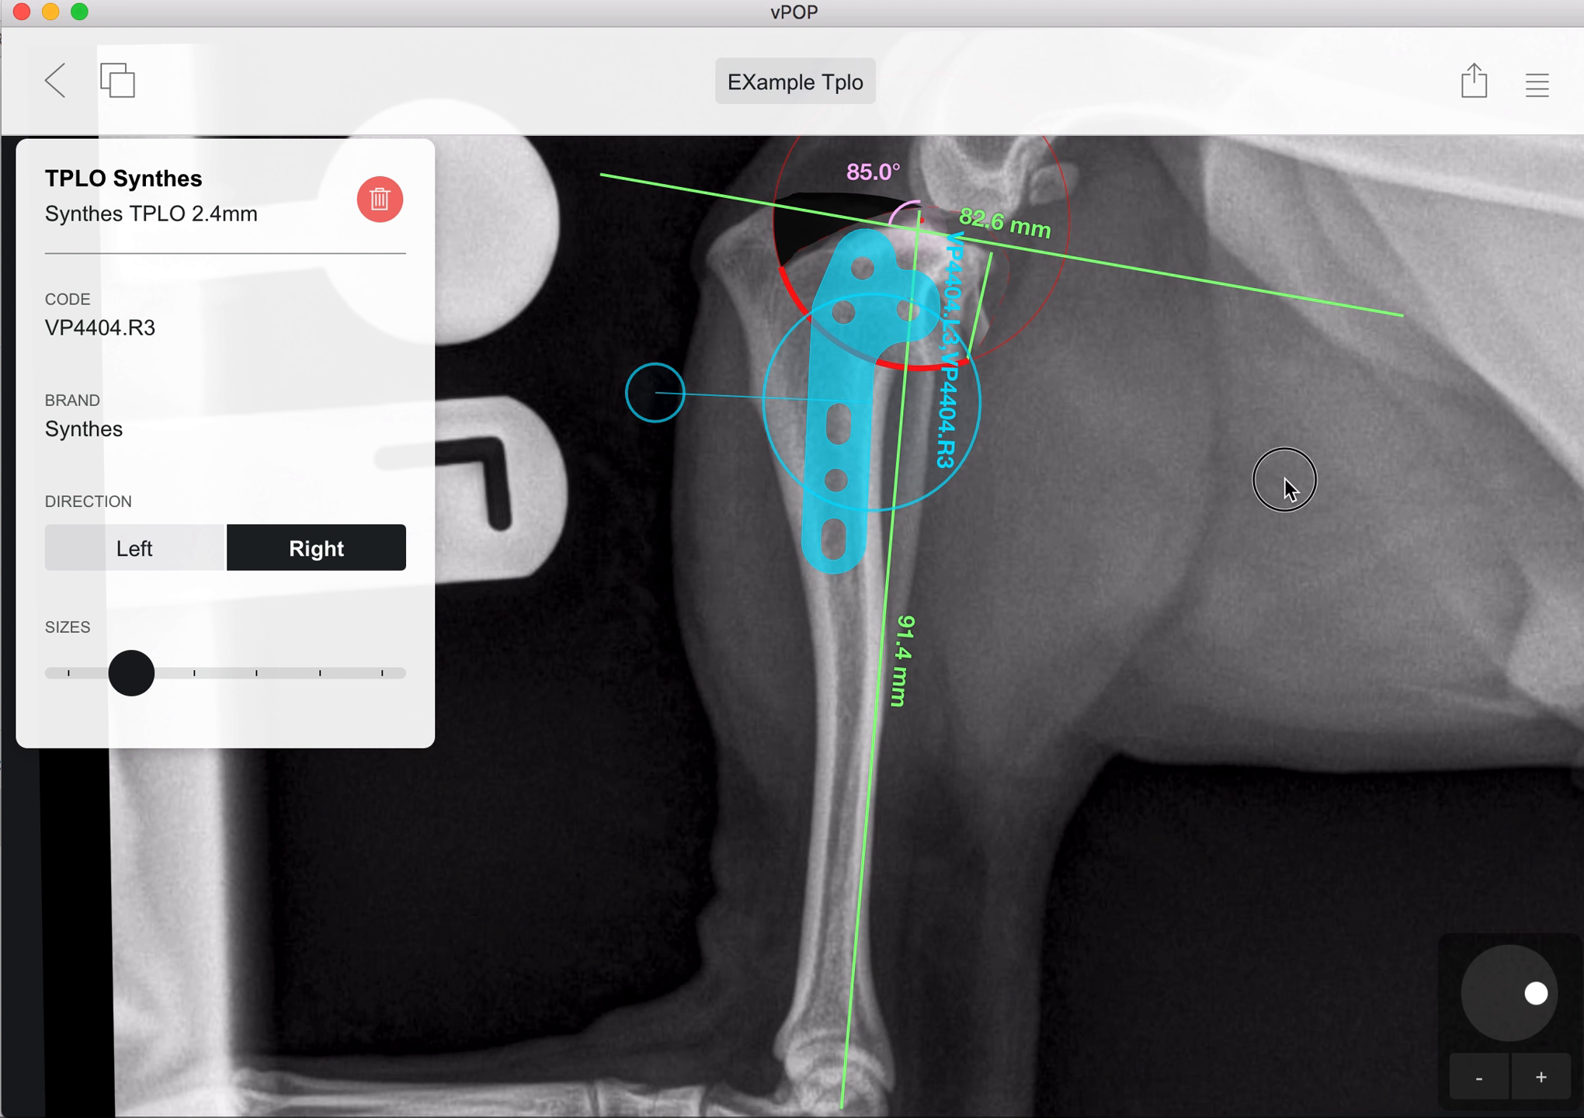
click(924, 436)
click(863, 422)
Step: Adjust the 2.4mm plate's tilt, reposition it across the saw cut with its stem along the tibial shaft, and deselect it
drag(934, 453, 765, 860)
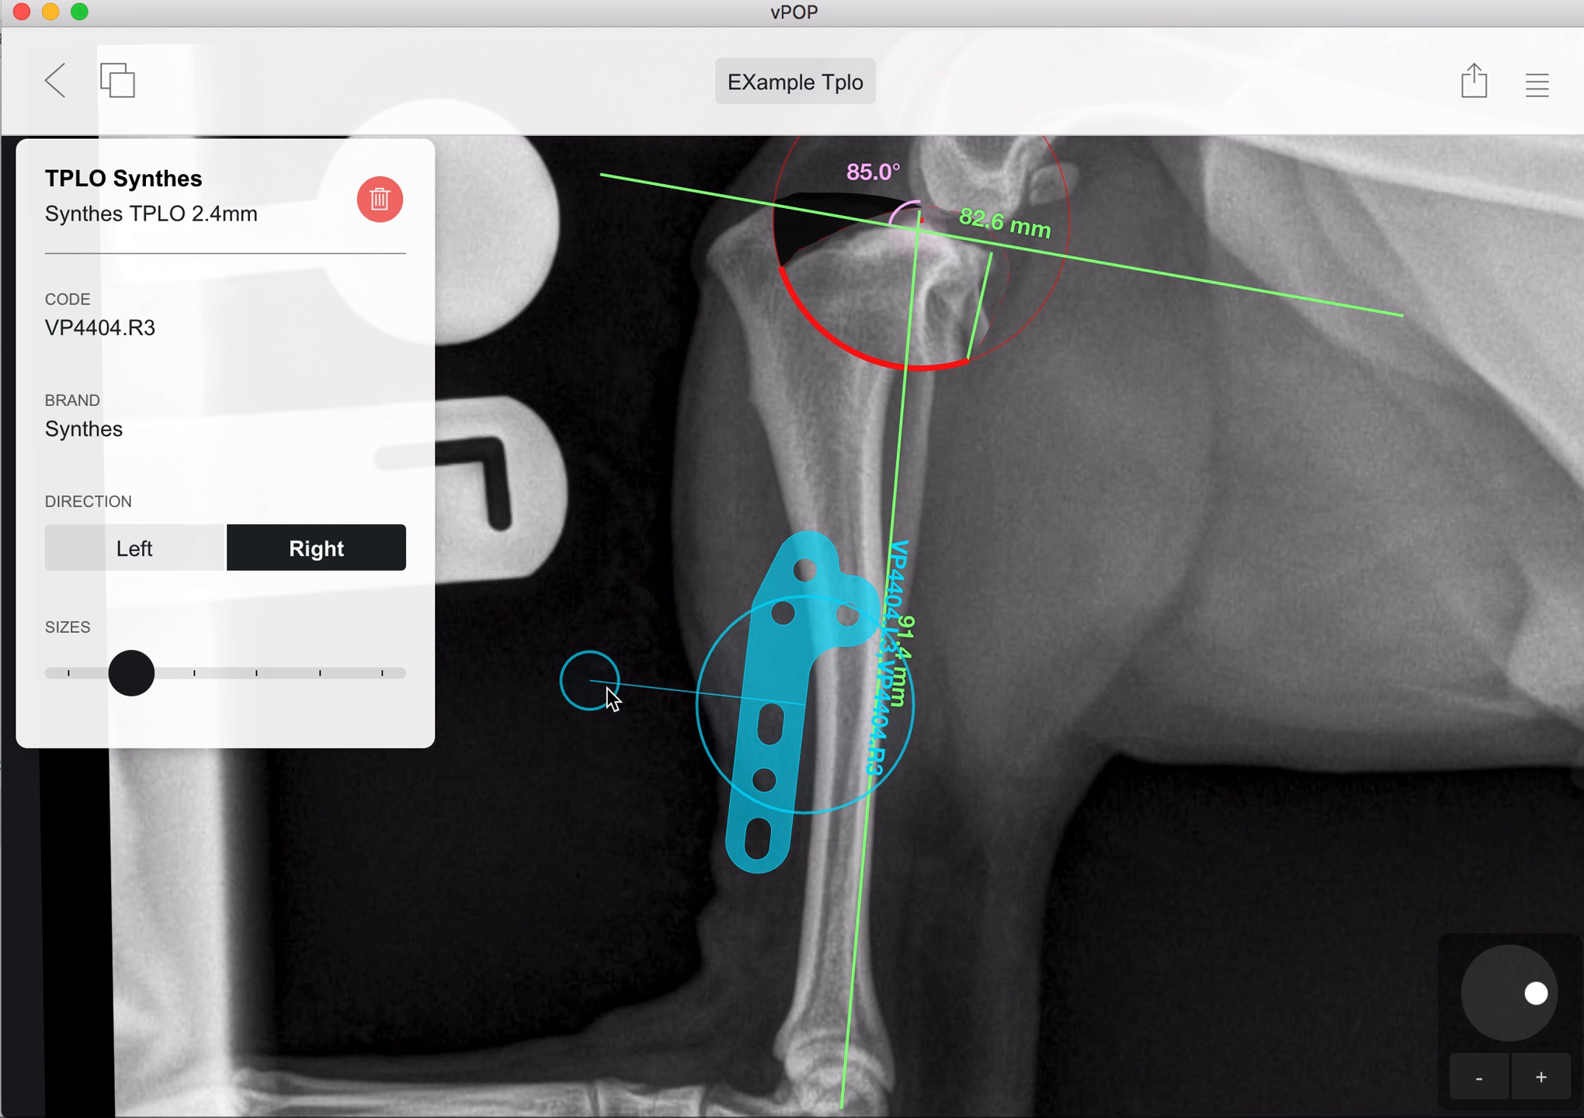
drag(609, 694, 559, 683)
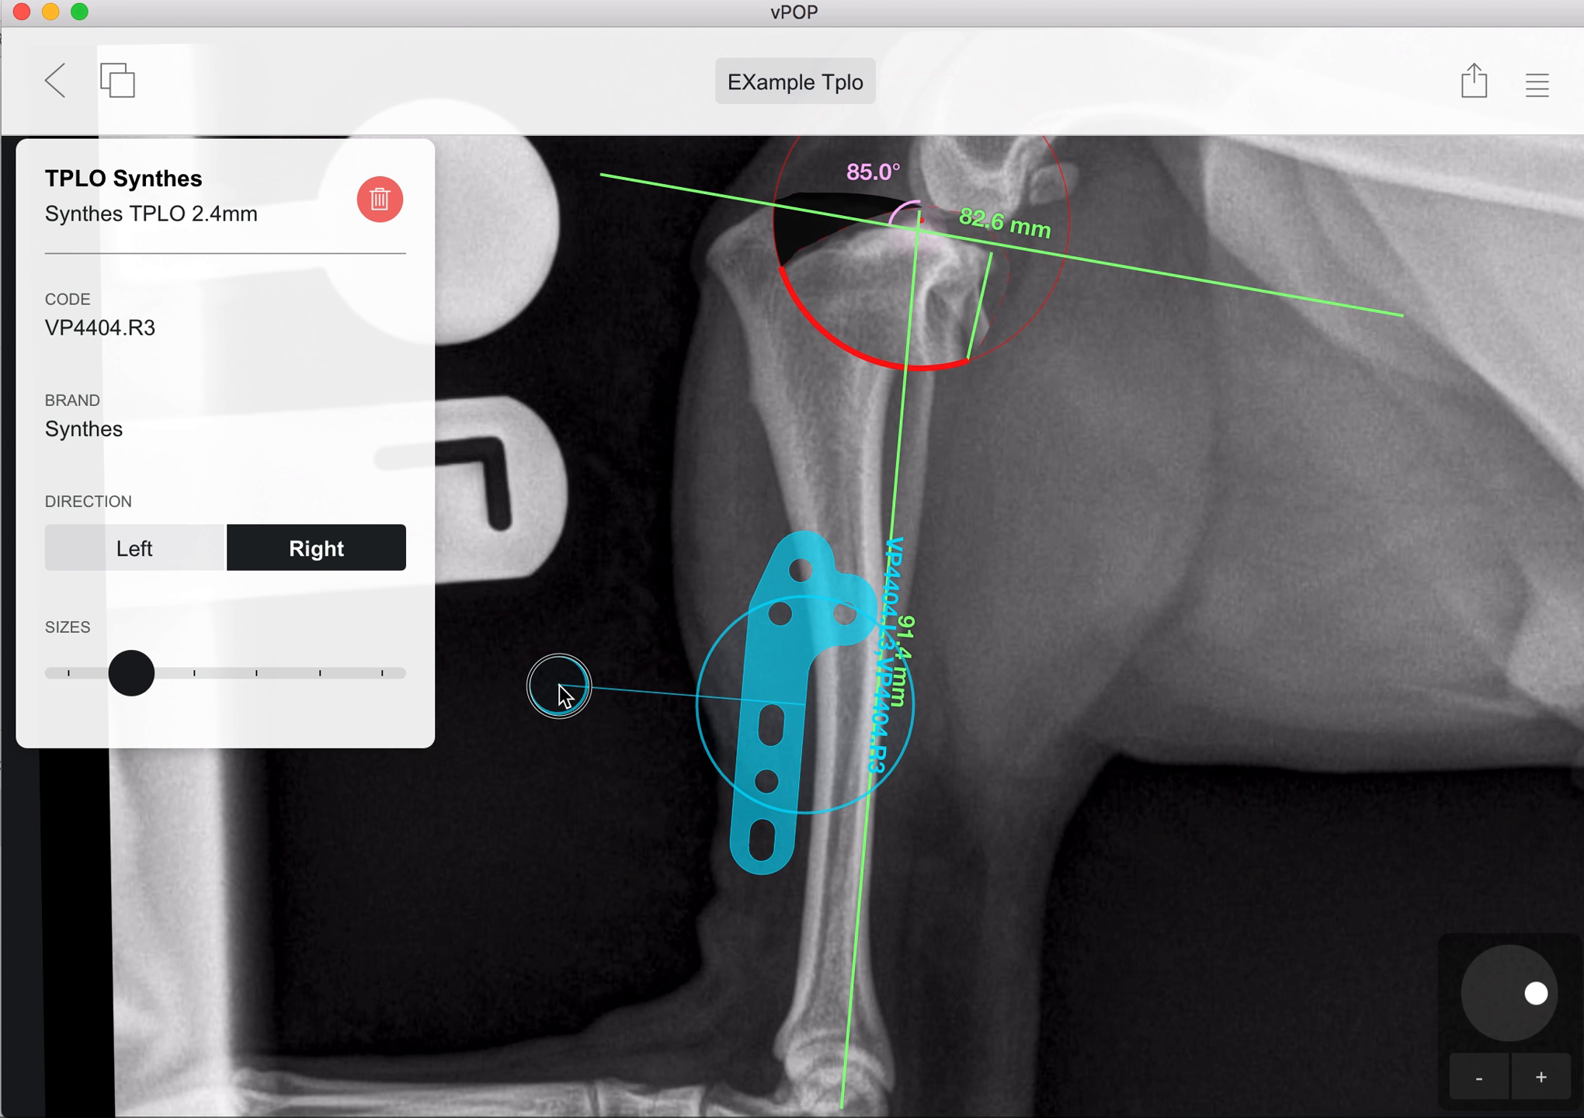
drag(827, 582, 890, 287)
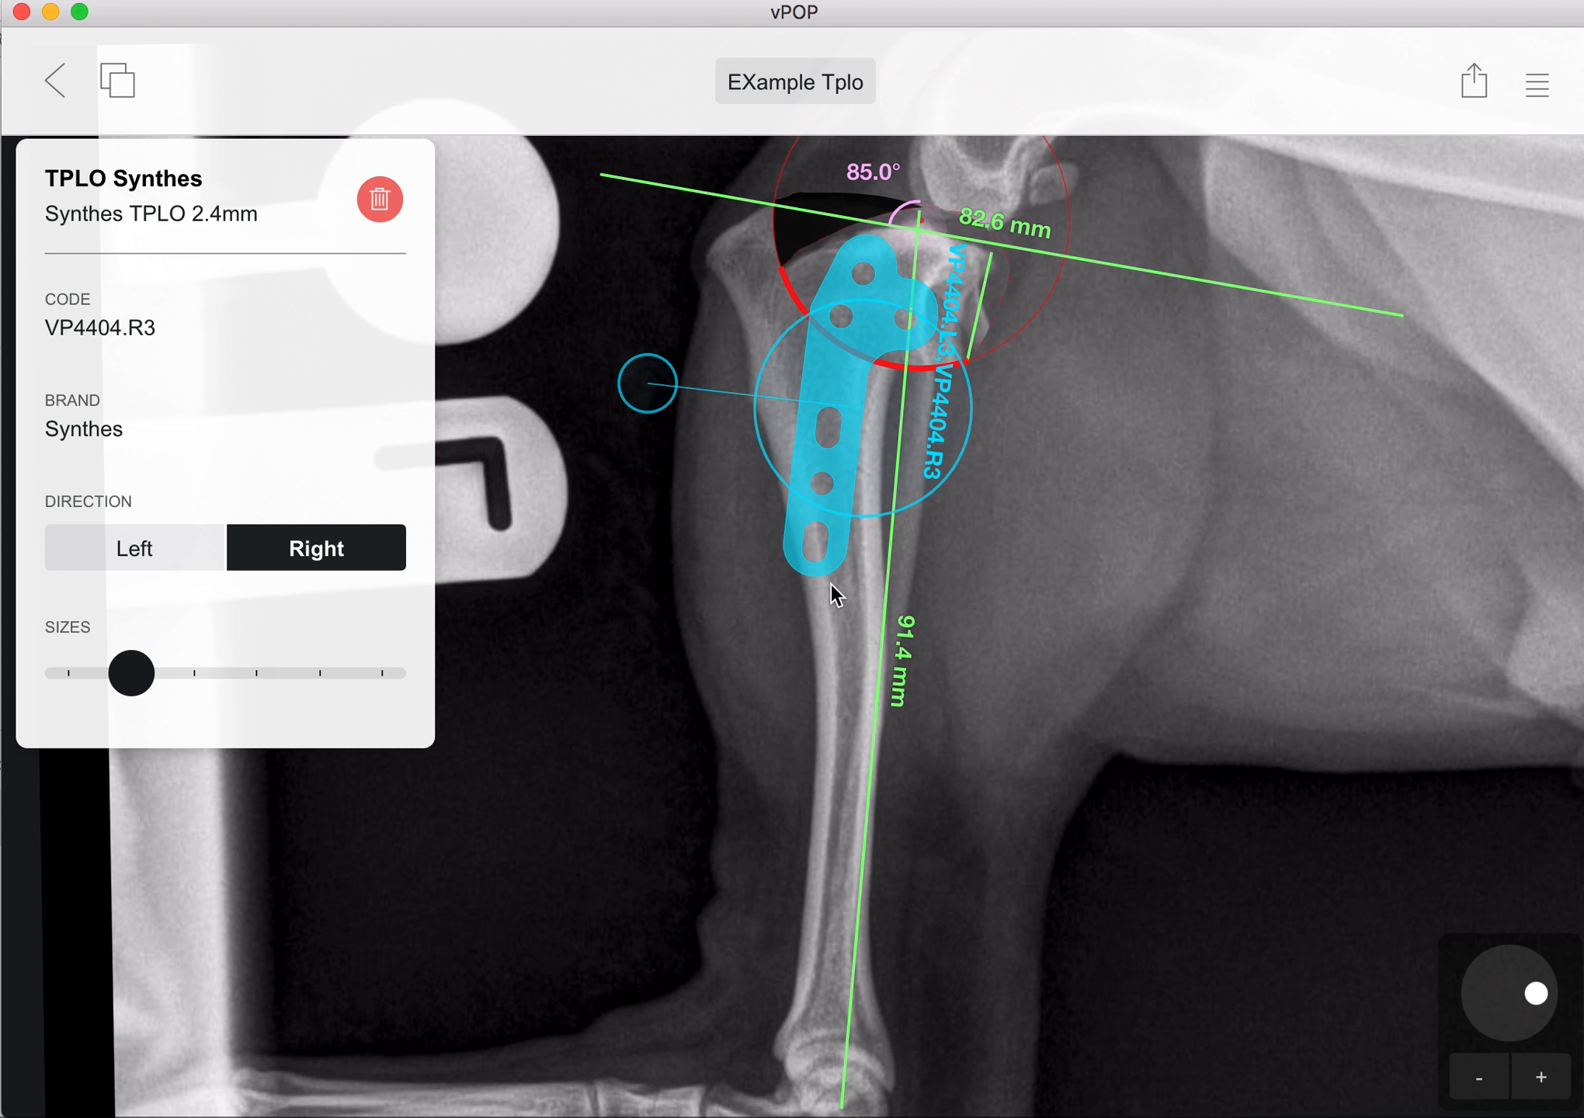
drag(824, 567, 837, 567)
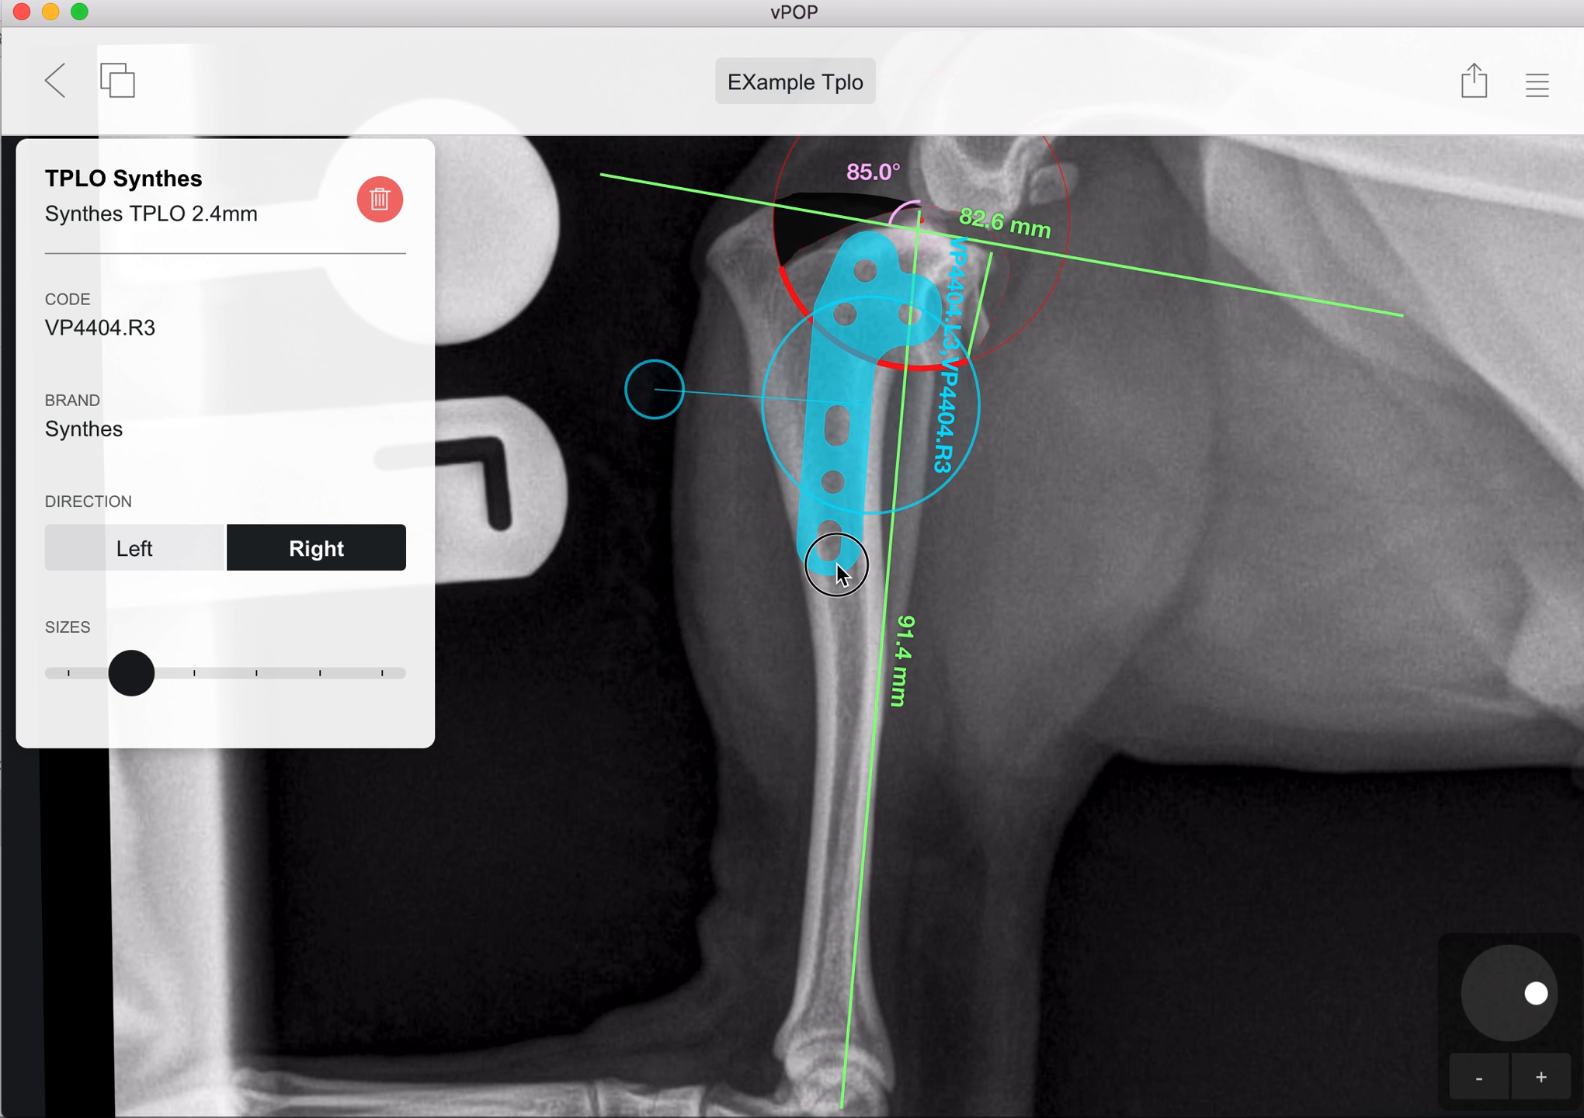
click(1044, 610)
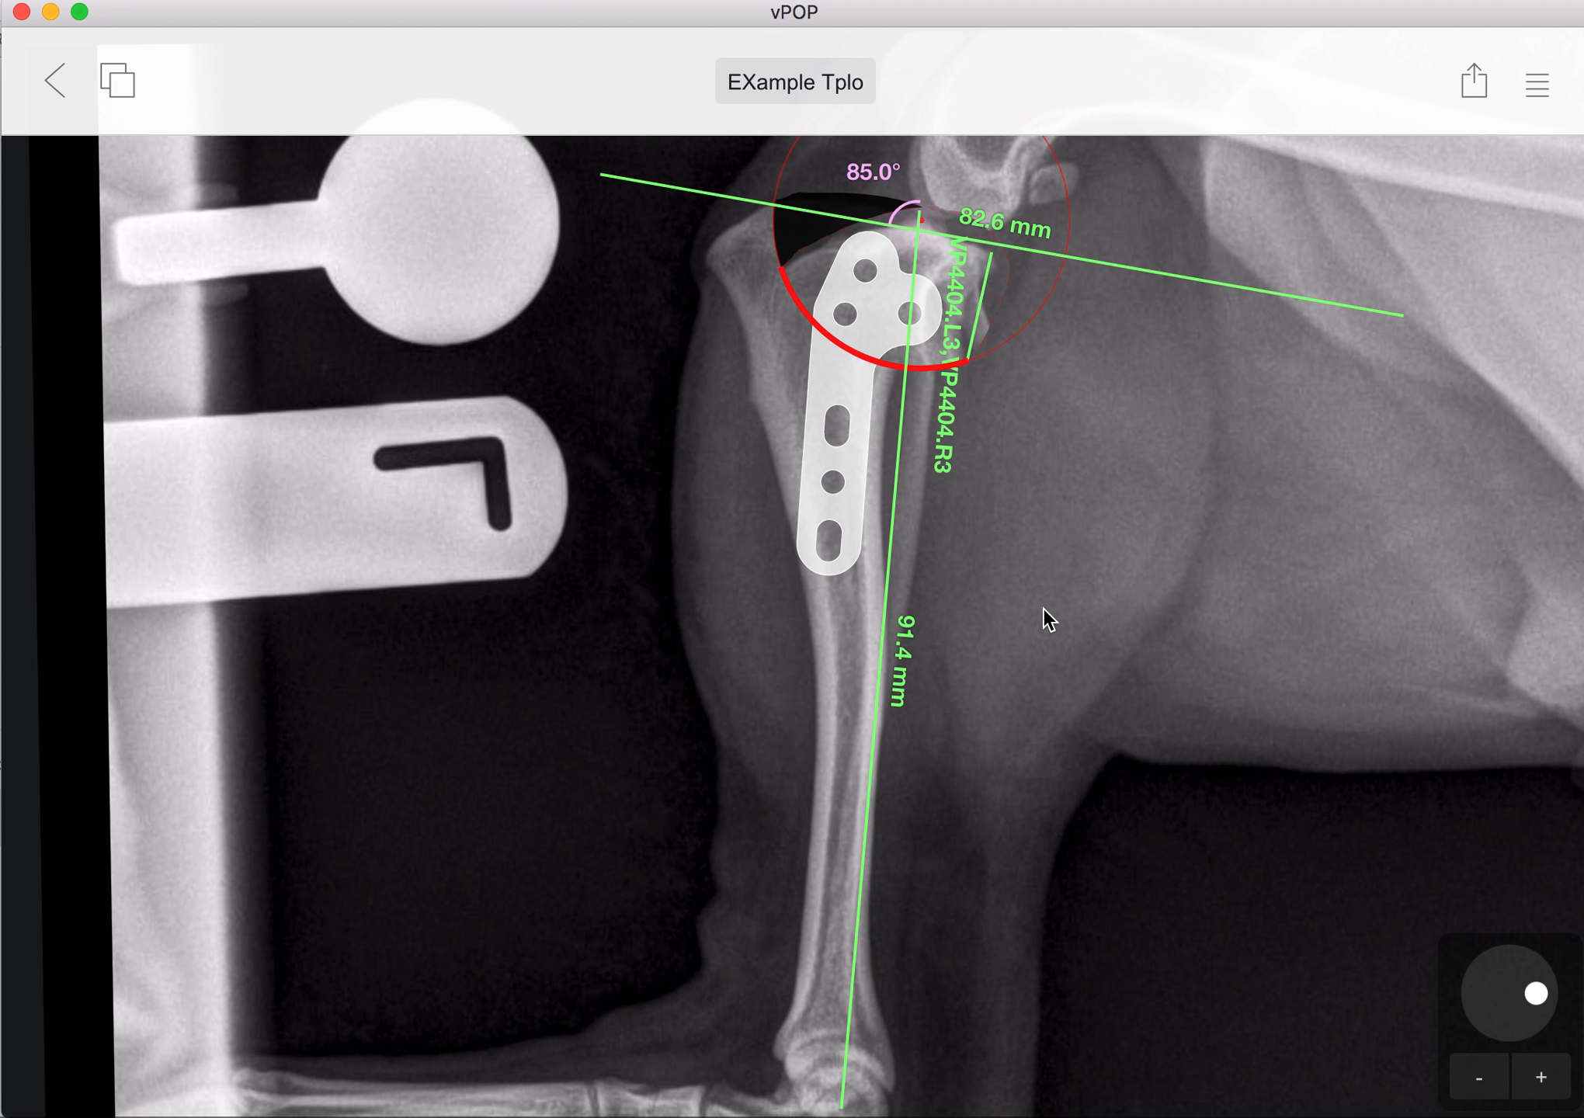